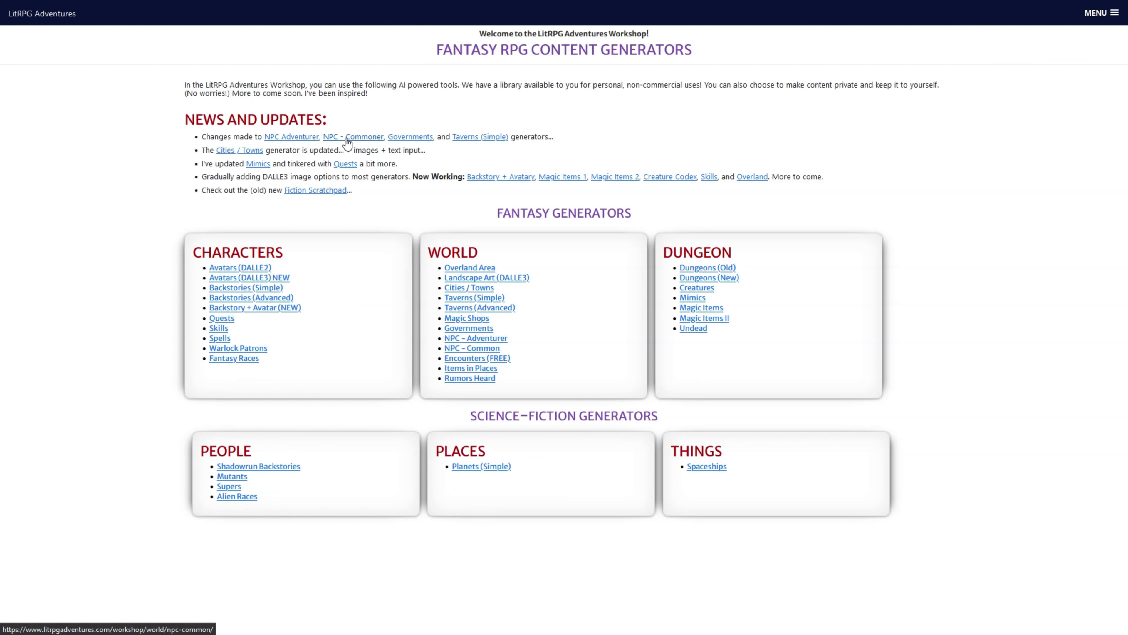
Step: Open the Taverns (Simple) generator under the Workshop's World generators
{"action": "left_click", "coordinate": [474, 140]}
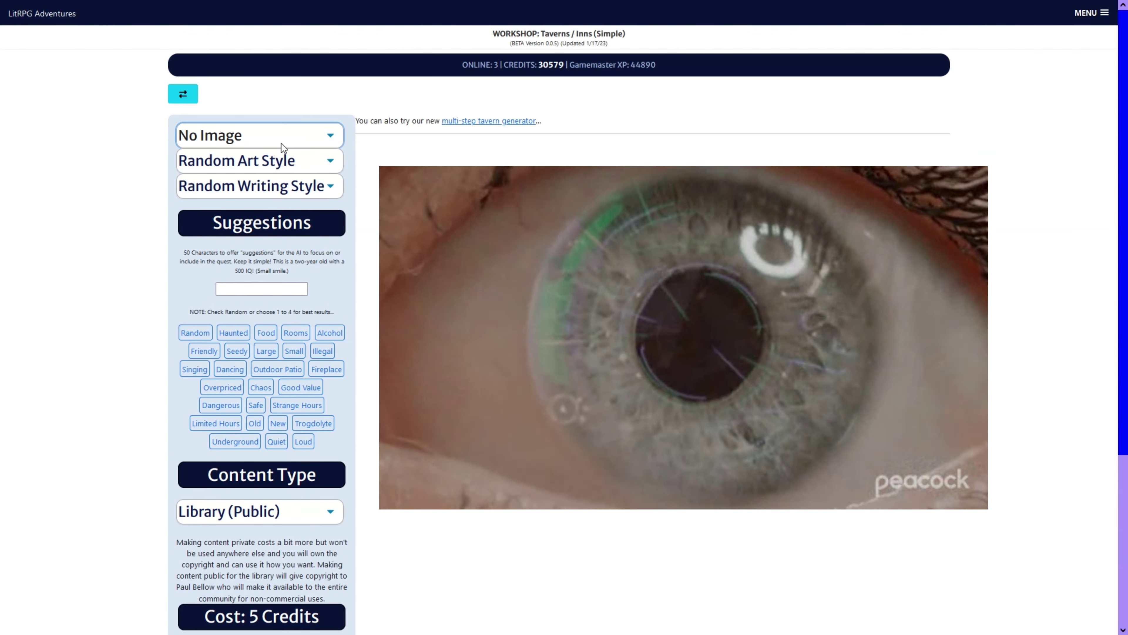
Step: Set up the tavern with a Wide Image, Watercolor art style and a Random suggestion tag
{"action": "left_click", "coordinate": [256, 227]}
{"action": "left_click", "coordinate": [271, 166]}
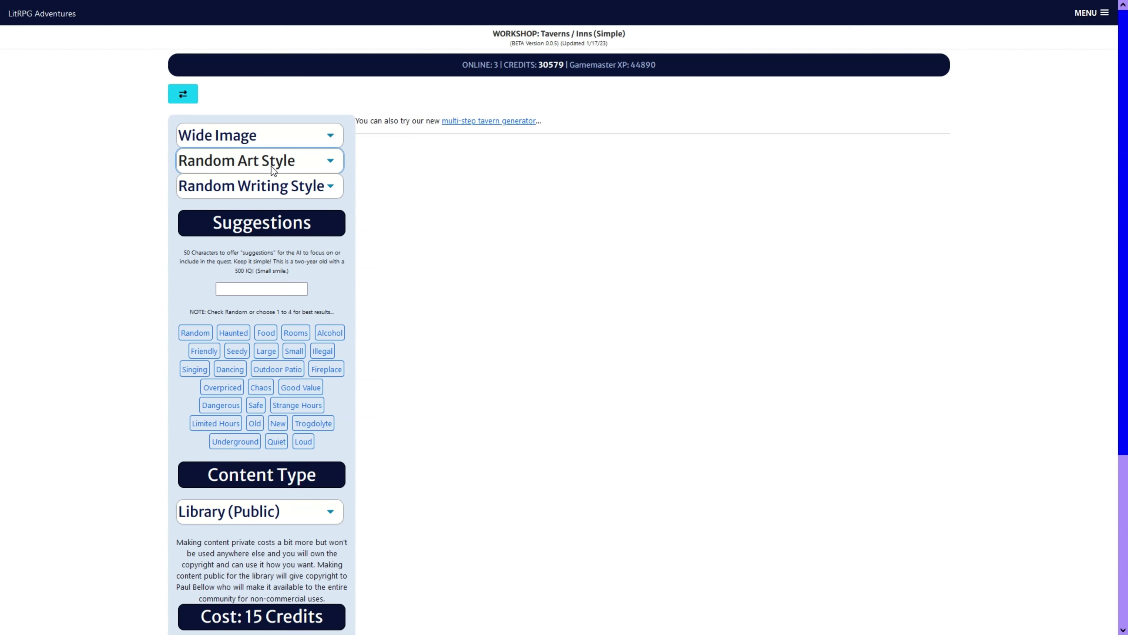
{"action": "left_click", "coordinate": [284, 369]}
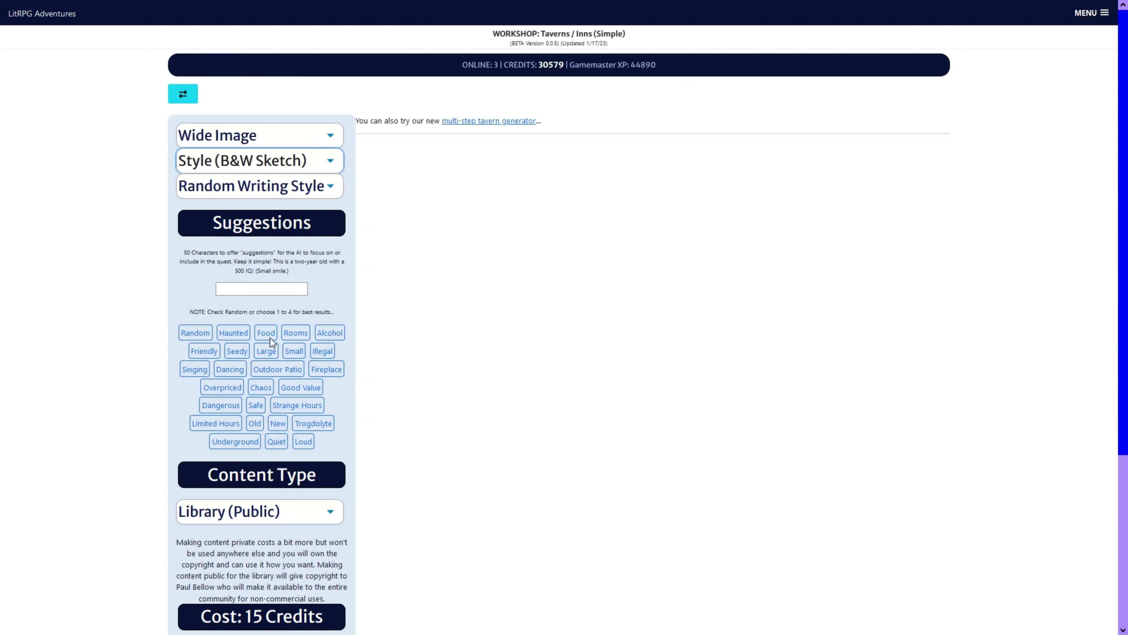
{"action": "left_click", "coordinate": [270, 353]}
{"action": "left_click", "coordinate": [195, 332]}
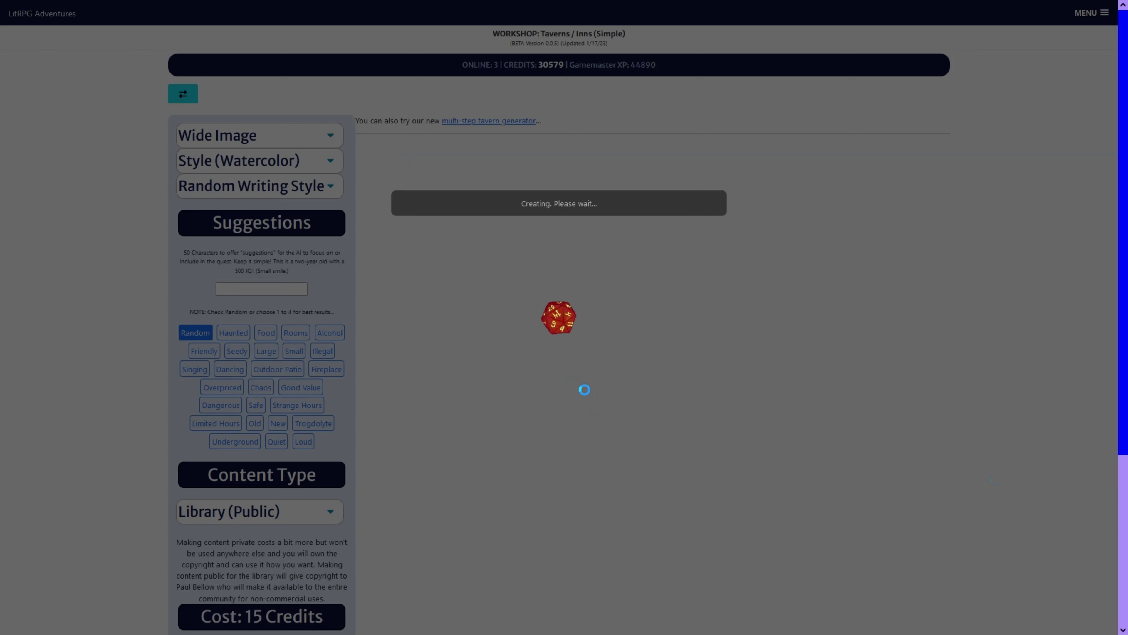
Step: Wait for Ironheart's Tavern to finish generating, then return to the top of the results
{"action": "scroll", "coordinate": [584, 390], "scroll_direction": "down", "scroll_amount": 3}
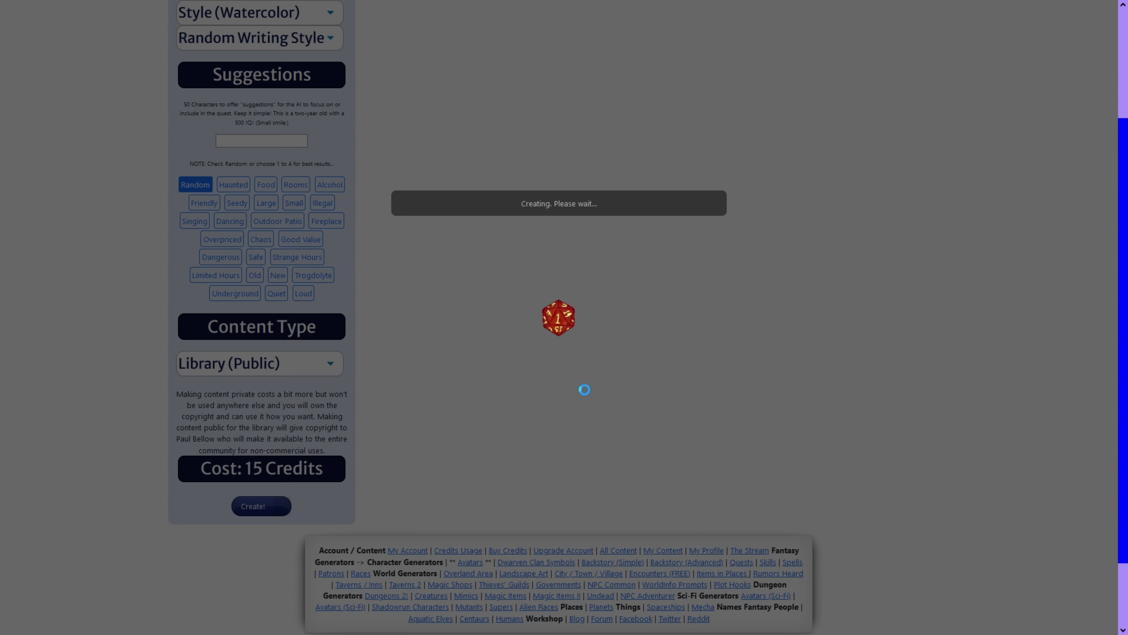
{"action": "scroll", "coordinate": [585, 390], "scroll_direction": "up", "scroll_amount": 3}
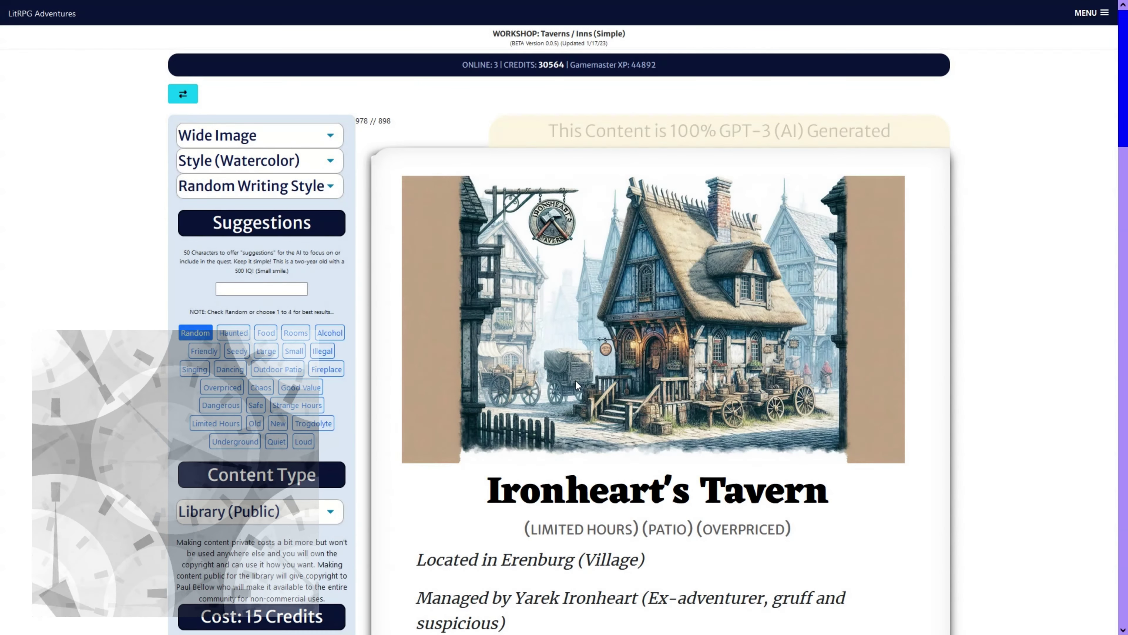
Step: Scroll down and inspect Ironheart's Tavern's Menu Items list, then collapse it
{"action": "scroll", "coordinate": [577, 385], "scroll_direction": "down", "scroll_amount": 1}
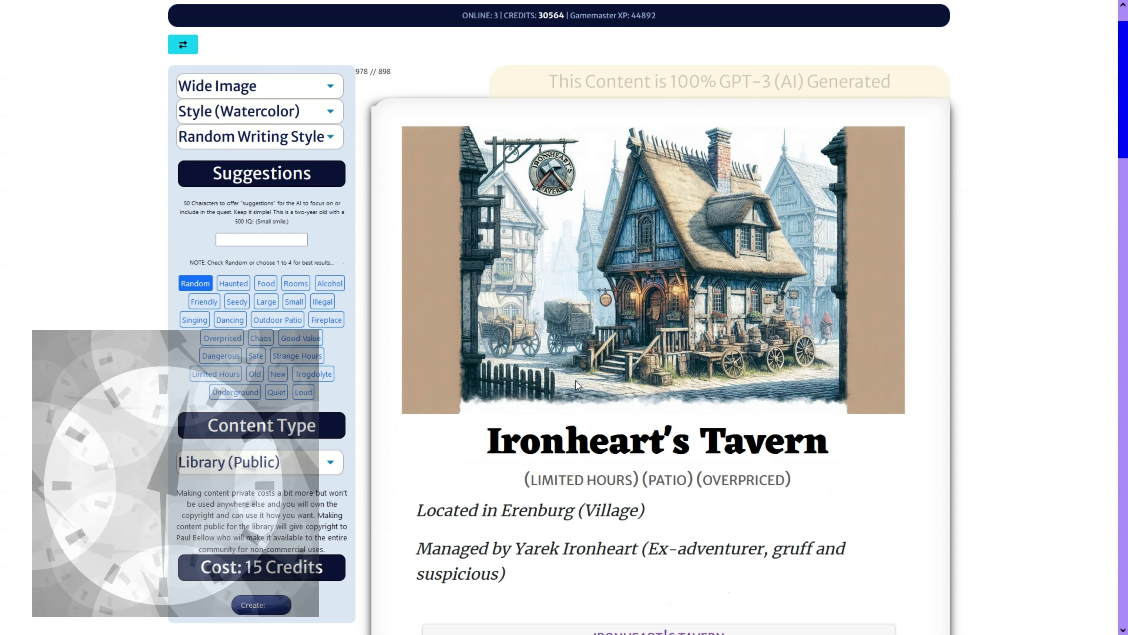
{"action": "scroll", "coordinate": [576, 381], "scroll_direction": "down", "scroll_amount": 1}
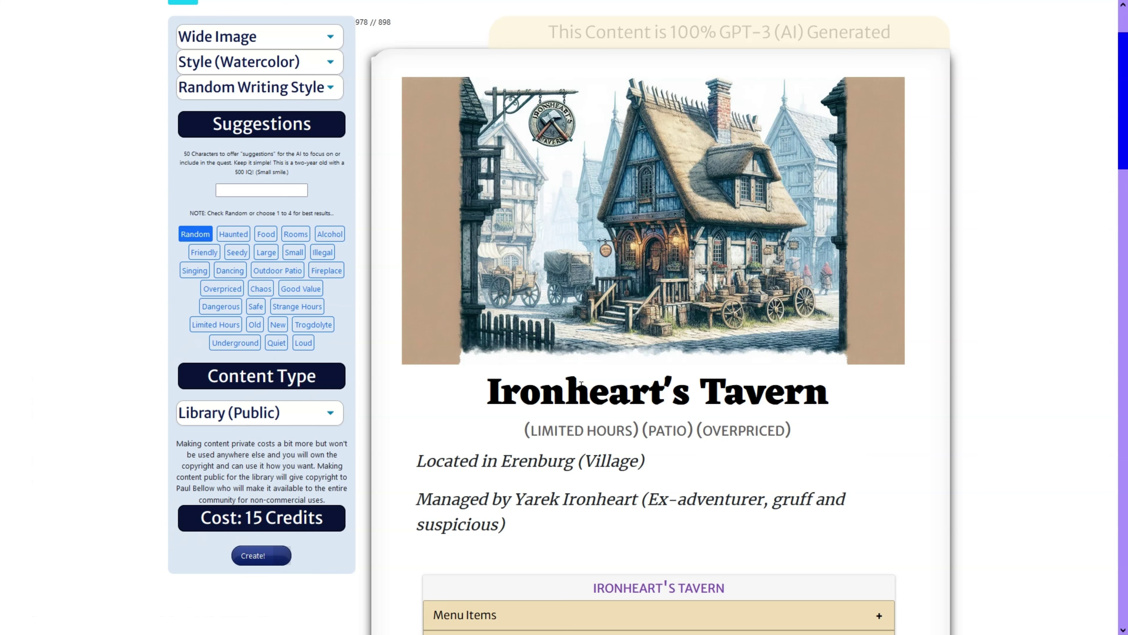
{"action": "scroll", "coordinate": [573, 296], "scroll_direction": "down", "scroll_amount": 6}
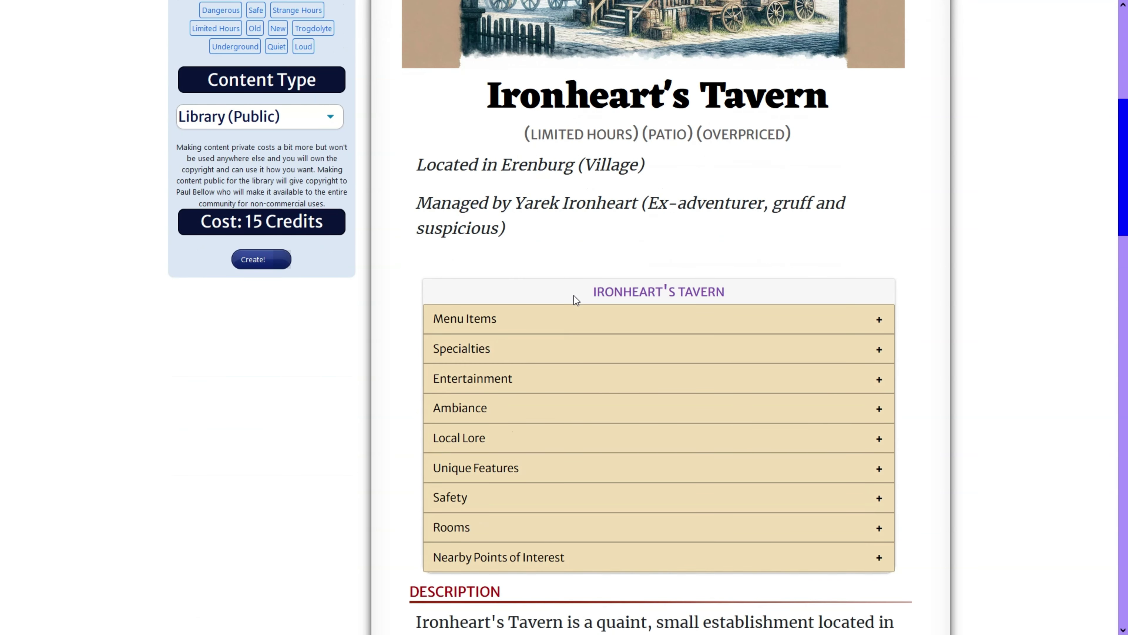
{"action": "left_click", "coordinate": [574, 321]}
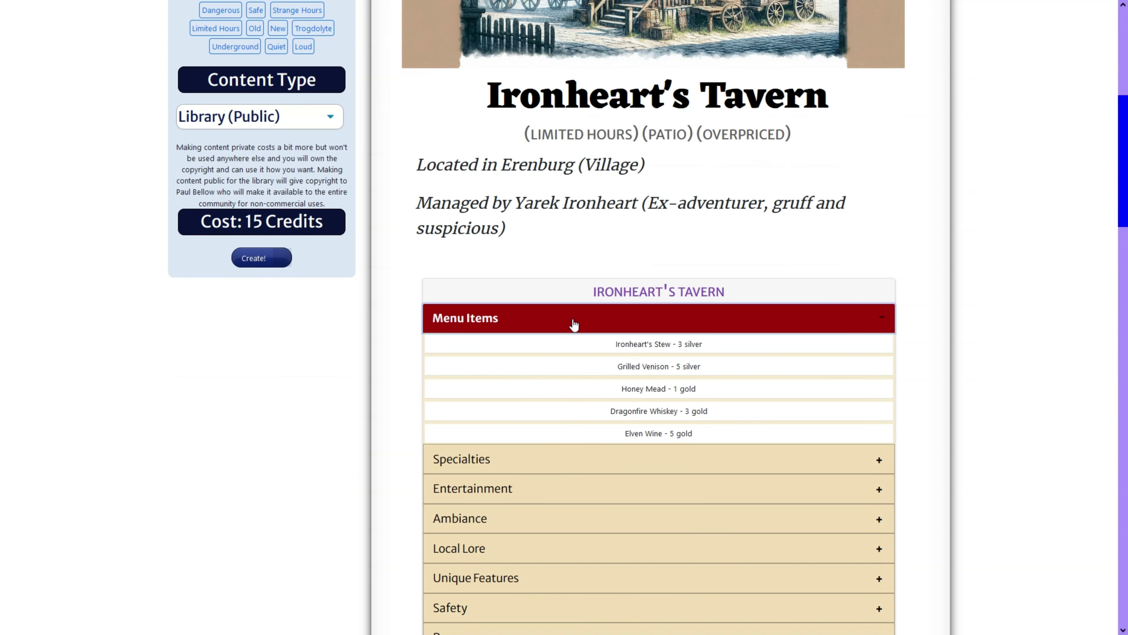
{"action": "scroll", "coordinate": [572, 324], "scroll_direction": "down", "scroll_amount": 1}
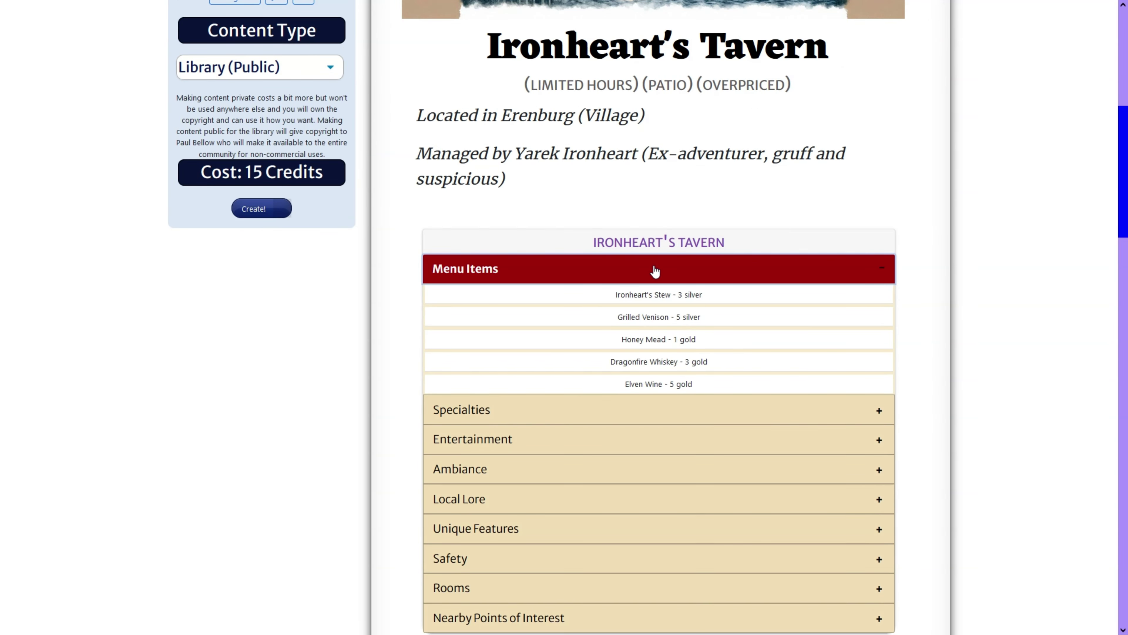
{"action": "left_click_drag", "start_coordinate": [728, 384], "coordinate": [615, 300]}
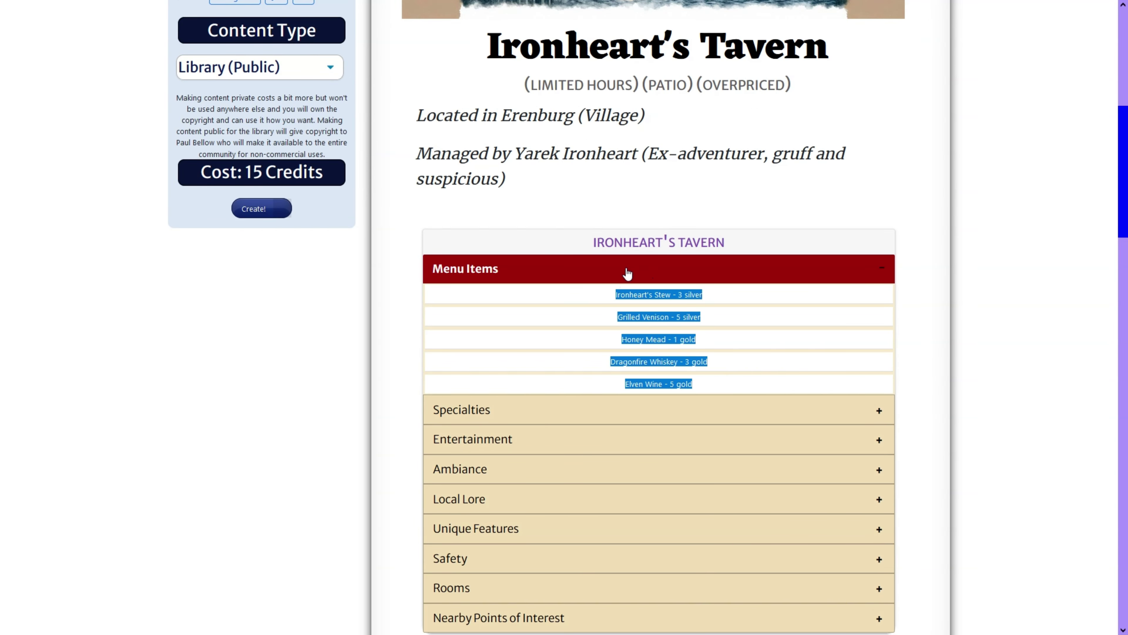
{"action": "left_click", "coordinate": [626, 272]}
Step: Expand Specialties, Entertainment, Ambiance, Local Lore, Unique Features, Safety, Rooms and Nearby Points of Interest
{"action": "left_click", "coordinate": [602, 306]}
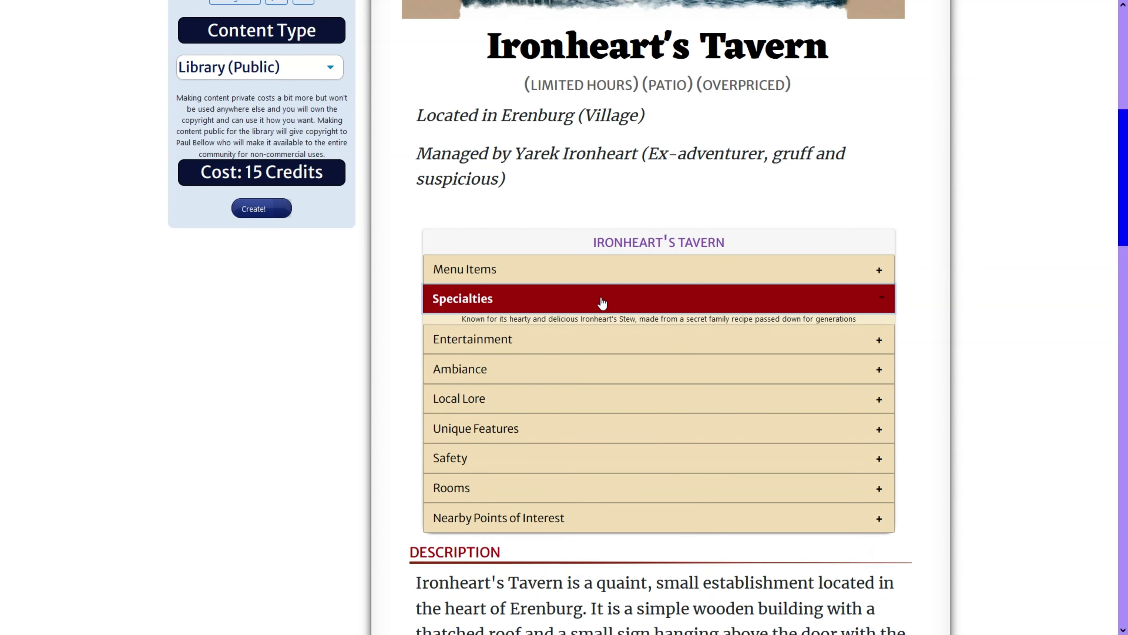
{"action": "left_click", "coordinate": [590, 347]}
{"action": "left_click", "coordinate": [579, 375]}
{"action": "left_click", "coordinate": [574, 406]}
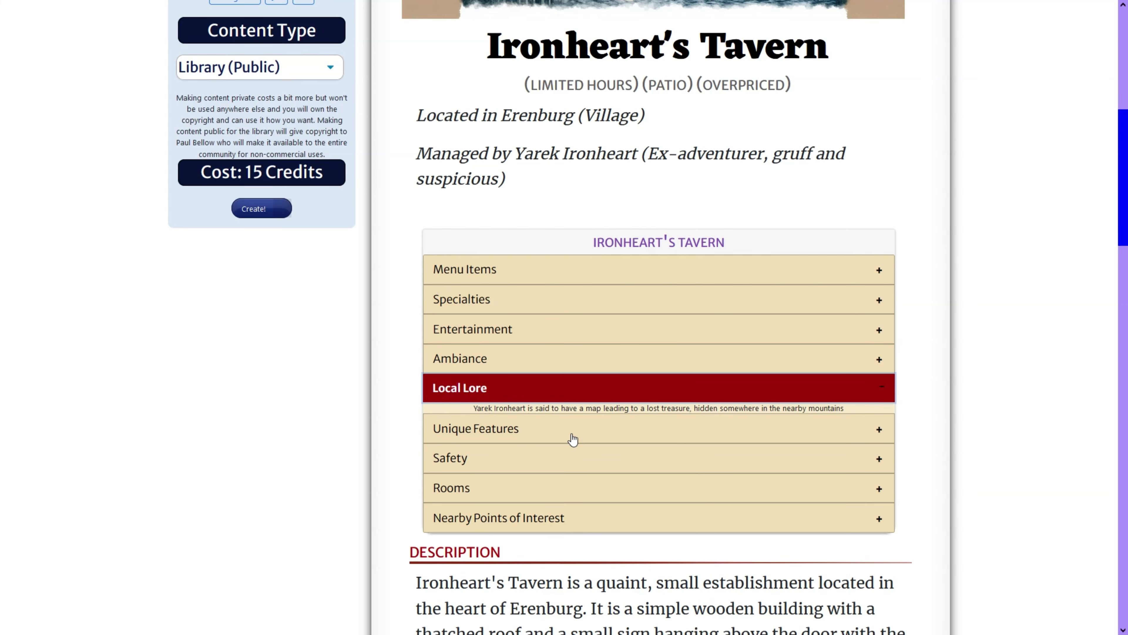
{"action": "left_click", "coordinate": [573, 438]}
{"action": "left_click", "coordinate": [575, 461]}
{"action": "left_click", "coordinate": [570, 493]}
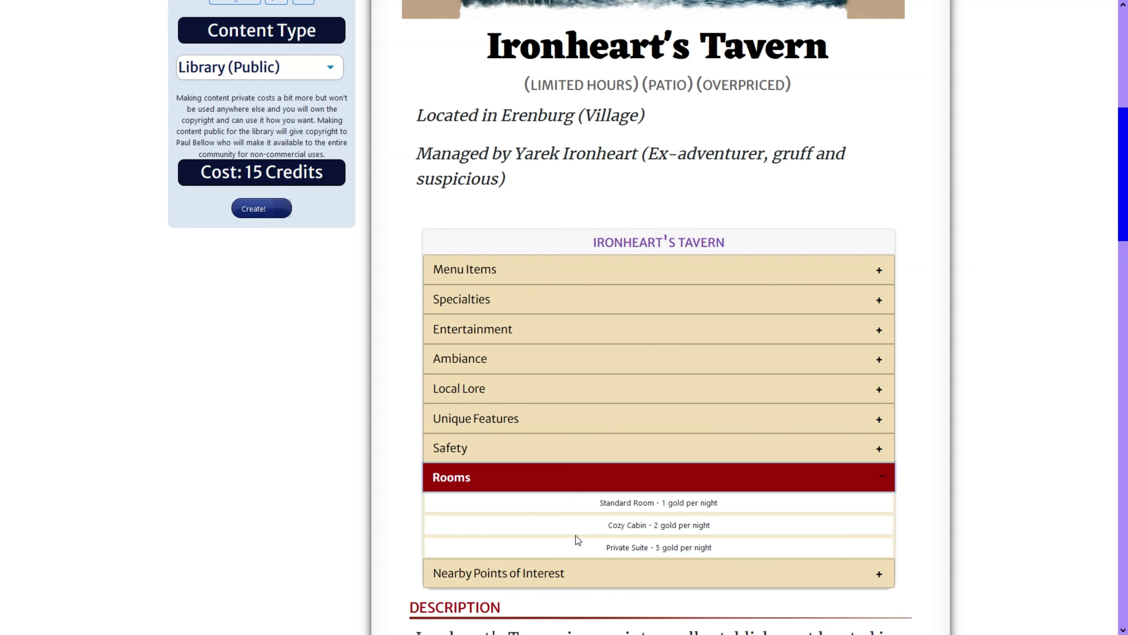
{"action": "left_click", "coordinate": [592, 575]}
Step: Read through the tavern's description, patrons and rumors, then scroll back up
{"action": "scroll", "coordinate": [573, 466], "scroll_direction": "down", "scroll_amount": 5}
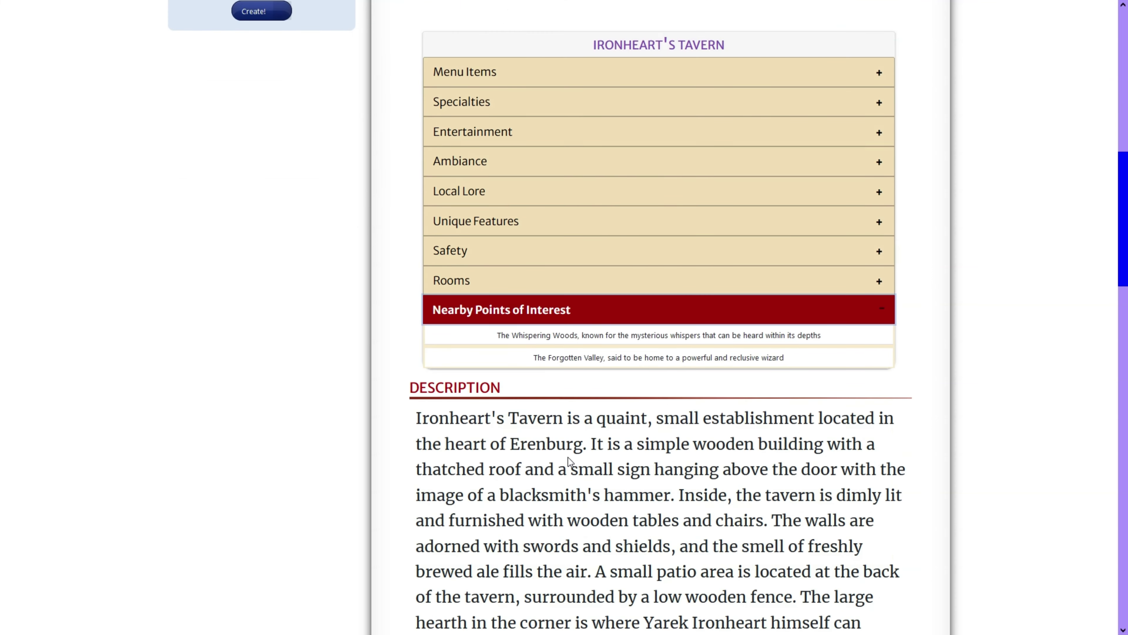
{"action": "scroll", "coordinate": [569, 458], "scroll_direction": "down", "scroll_amount": 2}
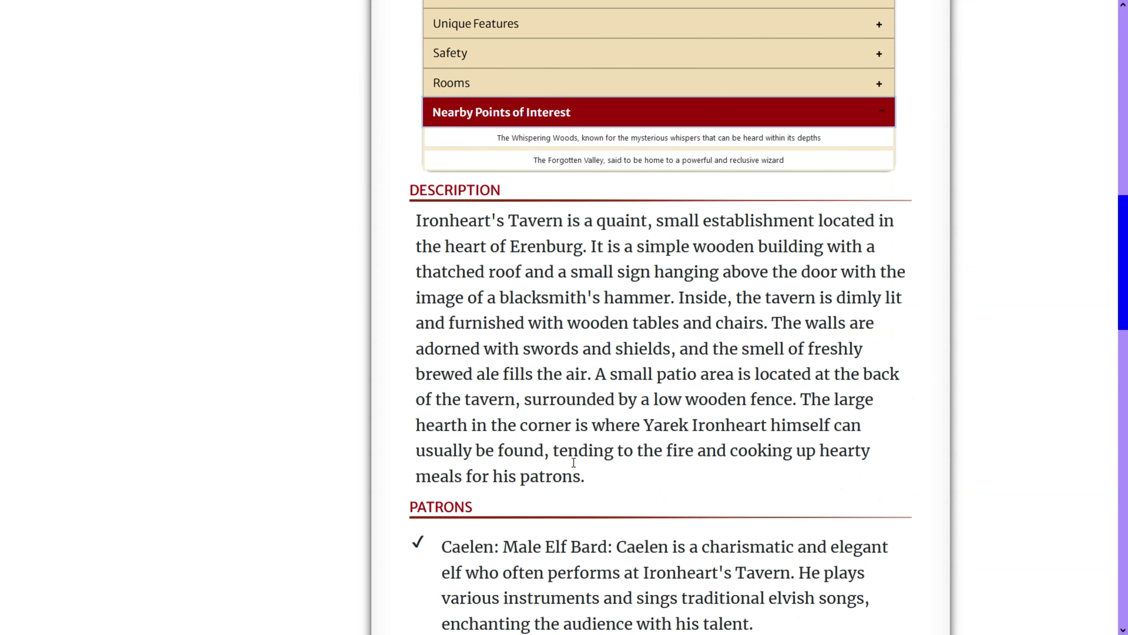
{"action": "left_click_drag", "start_coordinate": [506, 253], "coordinate": [567, 414]}
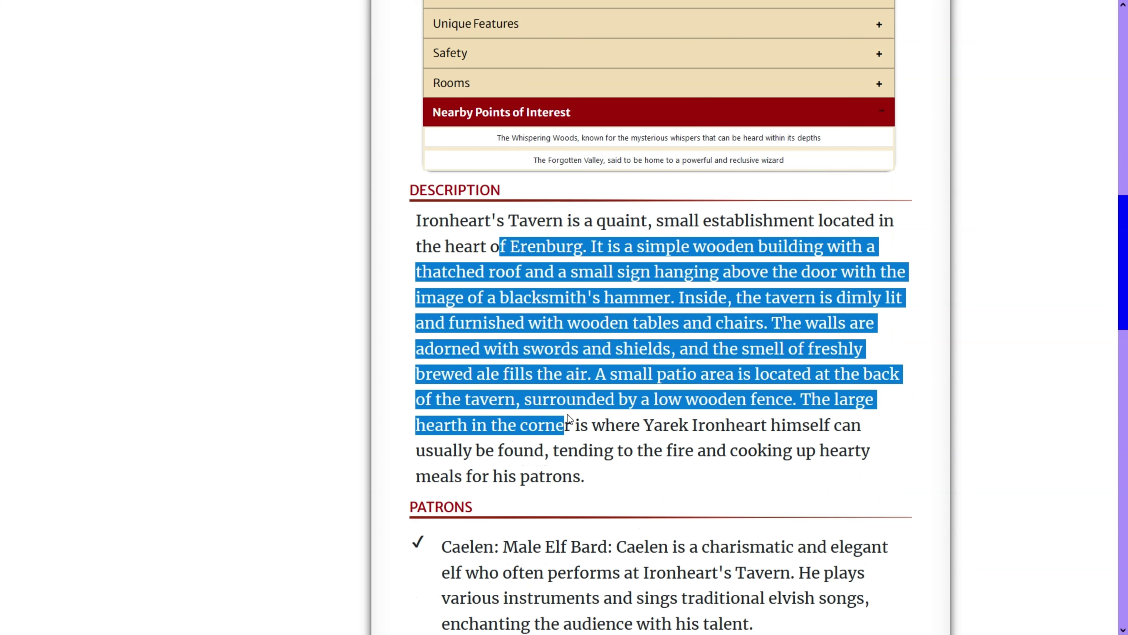
{"action": "scroll", "coordinate": [566, 411], "scroll_direction": "down", "scroll_amount": 8}
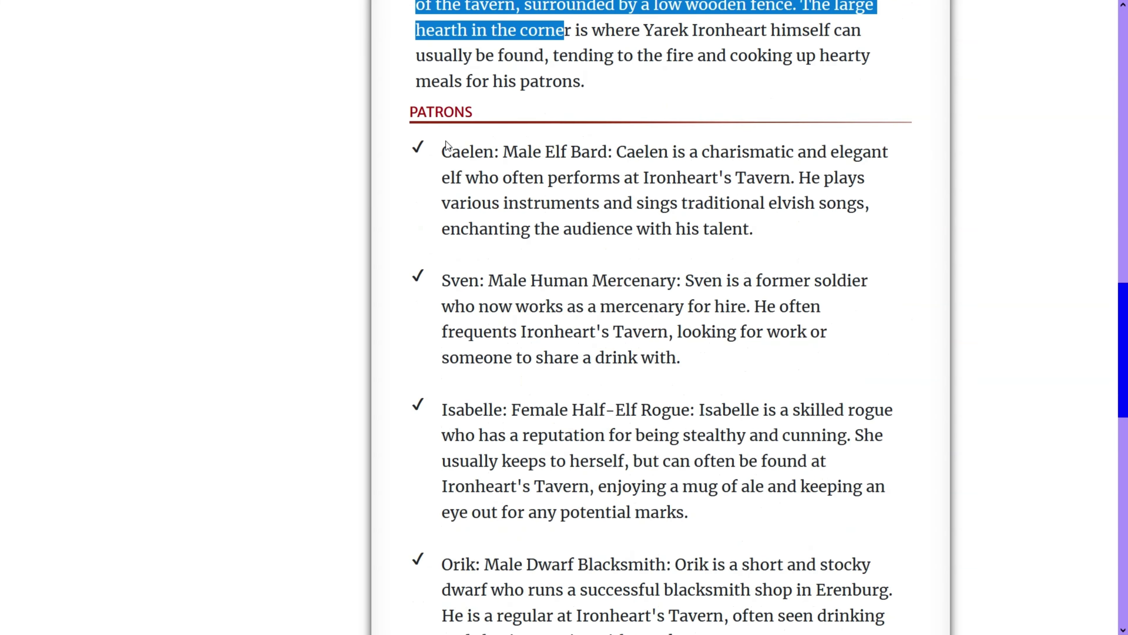
{"action": "left_click_drag", "start_coordinate": [443, 151], "coordinate": [559, 568]}
{"action": "scroll", "coordinate": [551, 561], "scroll_direction": "down", "scroll_amount": 4}
{"action": "scroll", "coordinate": [522, 498], "scroll_direction": "down", "scroll_amount": 8}
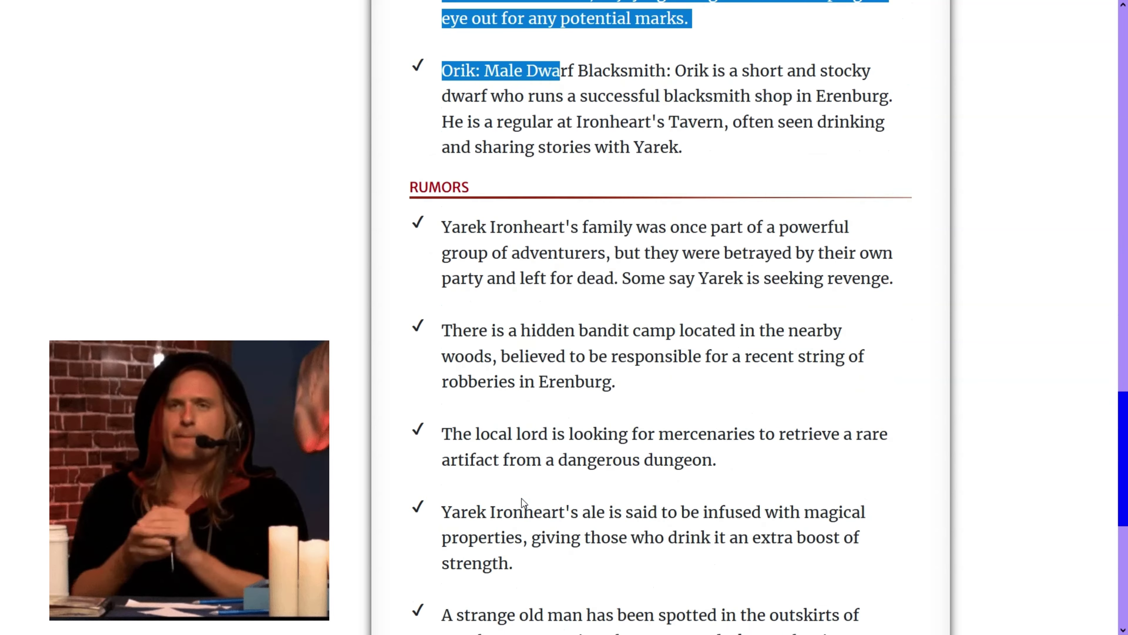
{"action": "left_click_drag", "start_coordinate": [470, 142], "coordinate": [582, 542]}
{"action": "left_click", "coordinate": [612, 458]}
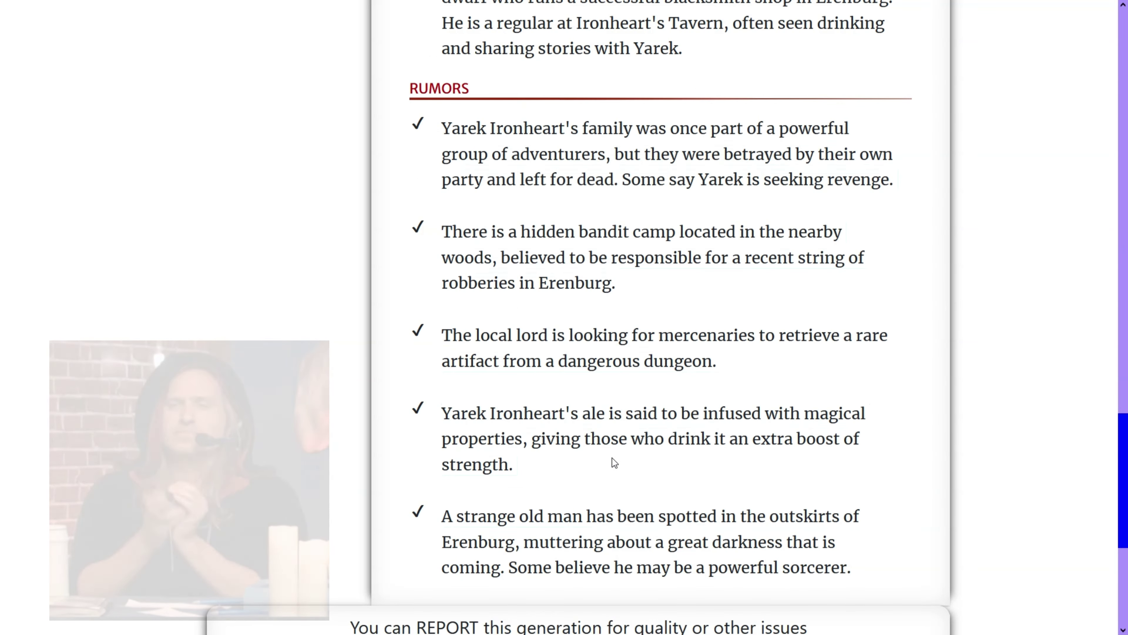
{"action": "scroll", "coordinate": [612, 458], "scroll_direction": "up", "scroll_amount": 20}
{"action": "scroll", "coordinate": [612, 458], "scroll_direction": "up", "scroll_amount": 15}
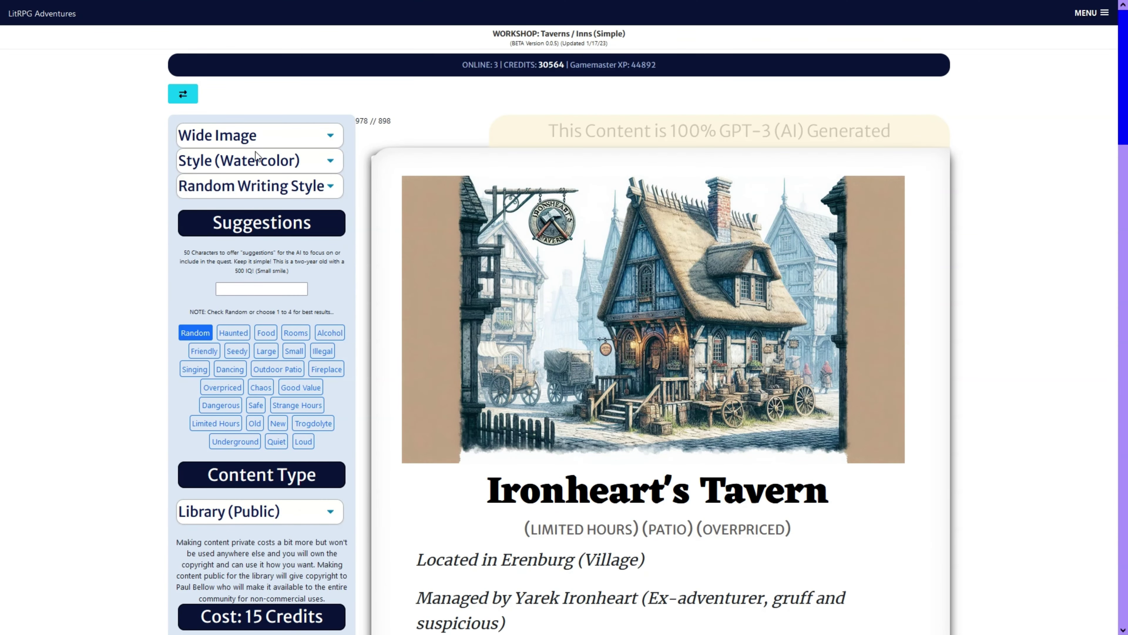
Step: Generate a new tavern with a Square Image, David Cook writing style and Overpriced tag
{"action": "left_click", "coordinate": [243, 139]}
{"action": "left_click", "coordinate": [243, 197]}
{"action": "left_click", "coordinate": [243, 190]}
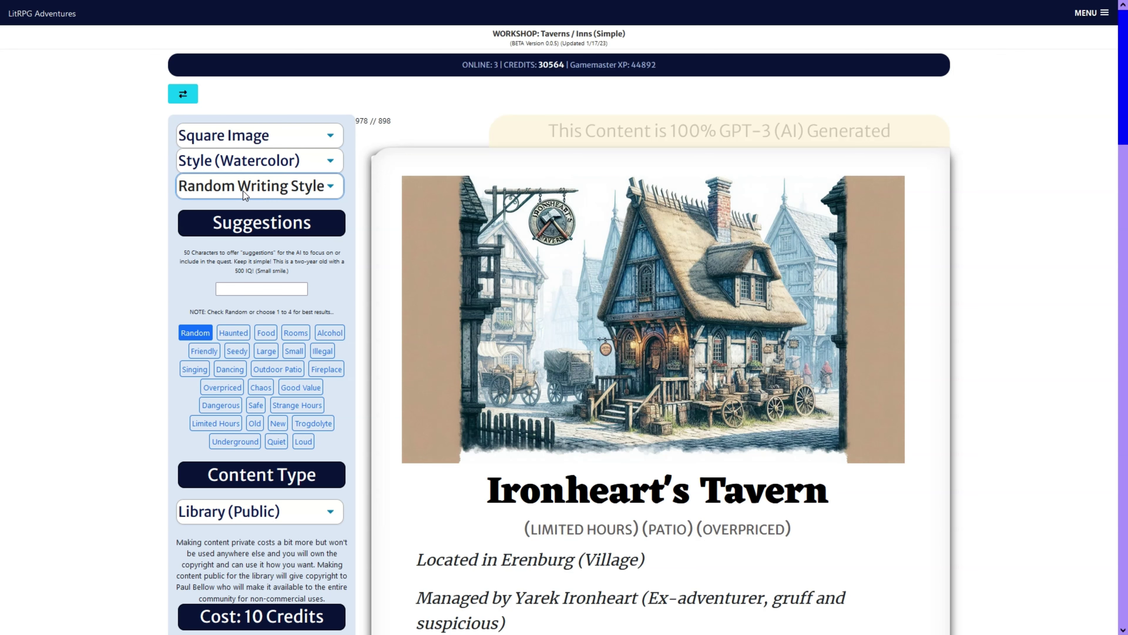
{"action": "left_click", "coordinate": [293, 500]}
{"action": "left_click", "coordinate": [224, 391]}
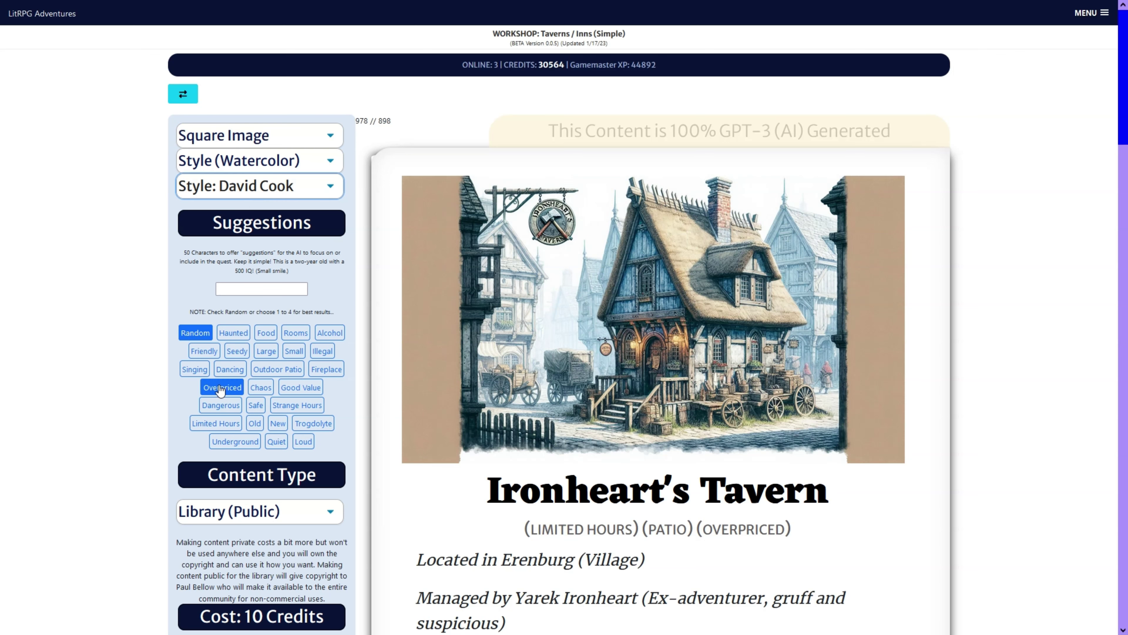
{"action": "scroll", "coordinate": [221, 390], "scroll_direction": "down", "scroll_amount": 5}
{"action": "left_click", "coordinate": [260, 416]}
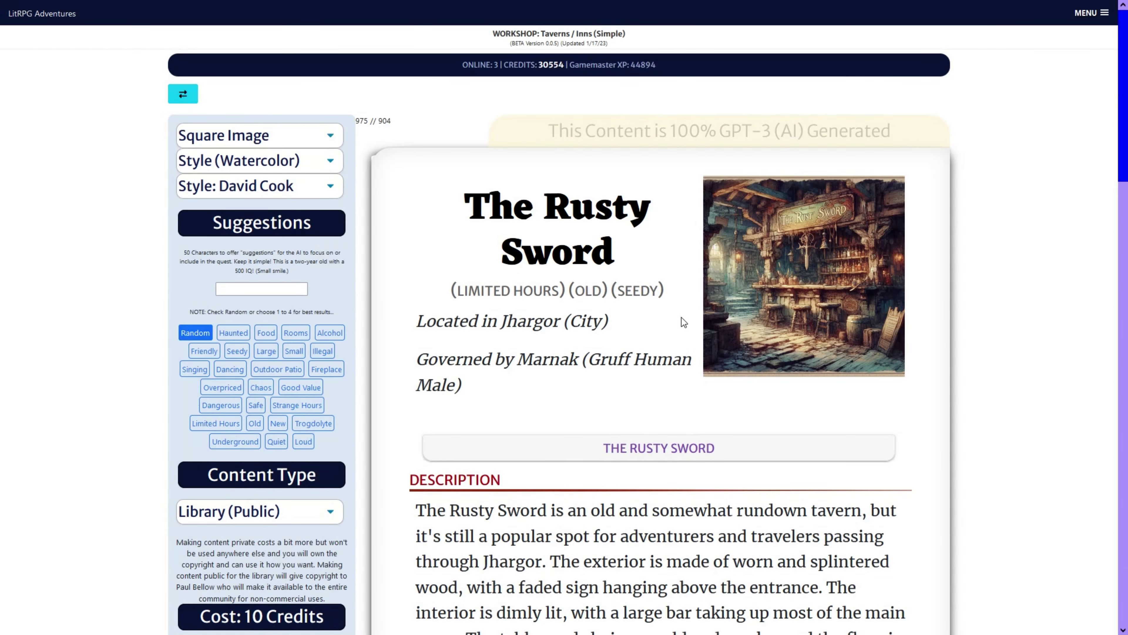
{"action": "scroll", "coordinate": [684, 323], "scroll_direction": "down", "scroll_amount": 1}
{"action": "scroll", "coordinate": [687, 322], "scroll_direction": "down", "scroll_amount": 1}
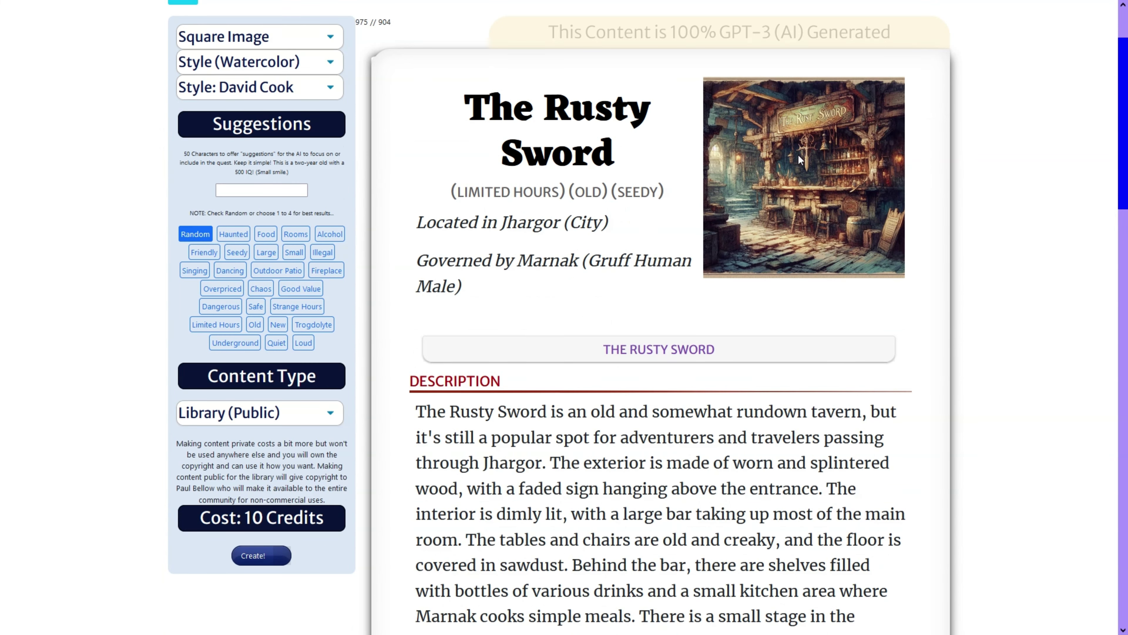
{"action": "scroll", "coordinate": [698, 266], "scroll_direction": "down", "scroll_amount": 1}
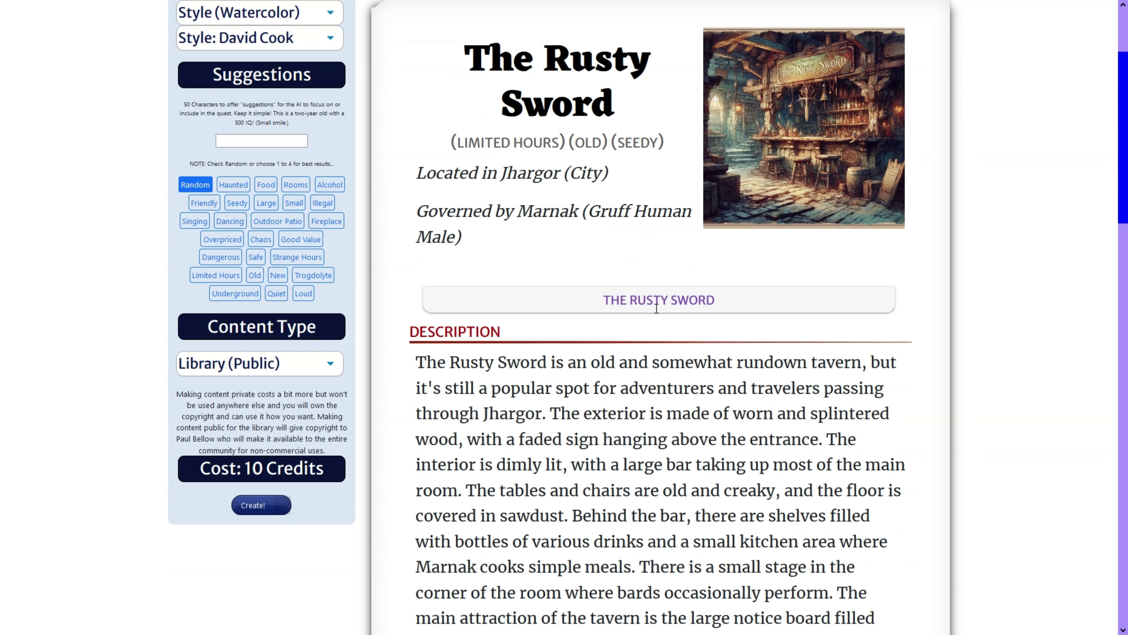
{"action": "triple_click", "coordinate": [672, 307]}
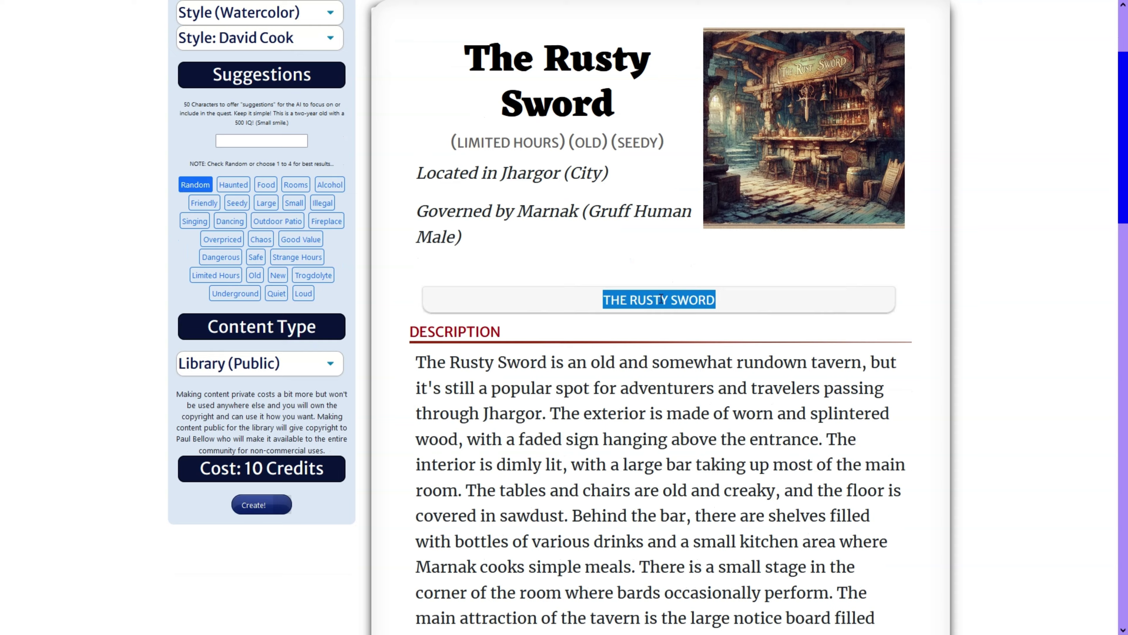
{"action": "scroll", "coordinate": [661, 299], "scroll_direction": "down", "scroll_amount": 17}
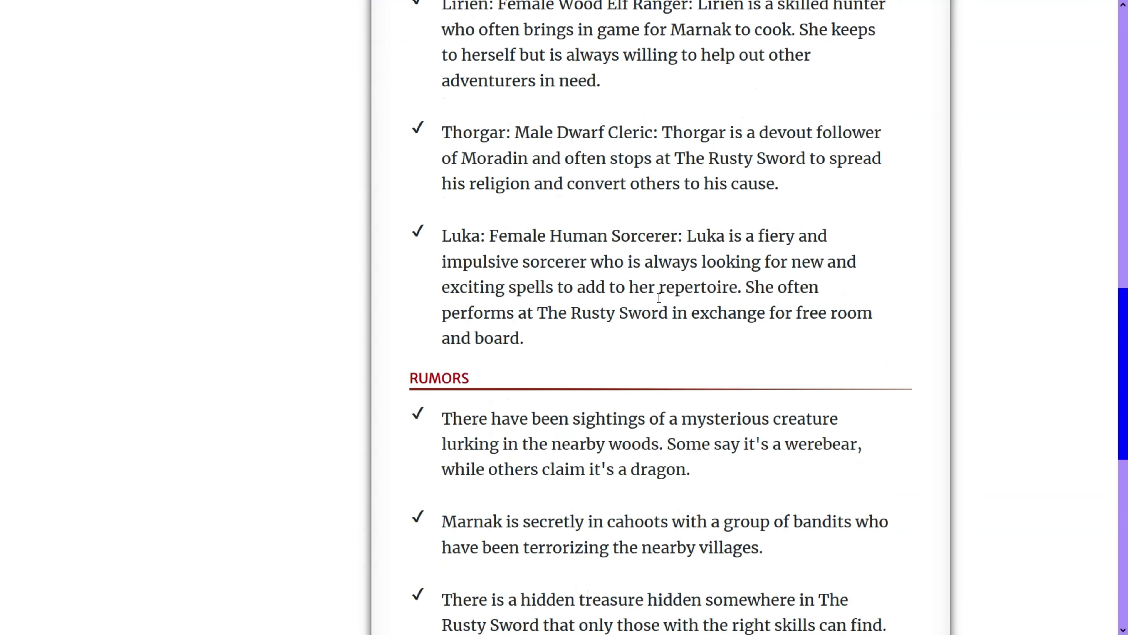
{"action": "scroll", "coordinate": [657, 297], "scroll_direction": "down", "scroll_amount": 8}
{"action": "scroll", "coordinate": [657, 296], "scroll_direction": "up", "scroll_amount": 9}
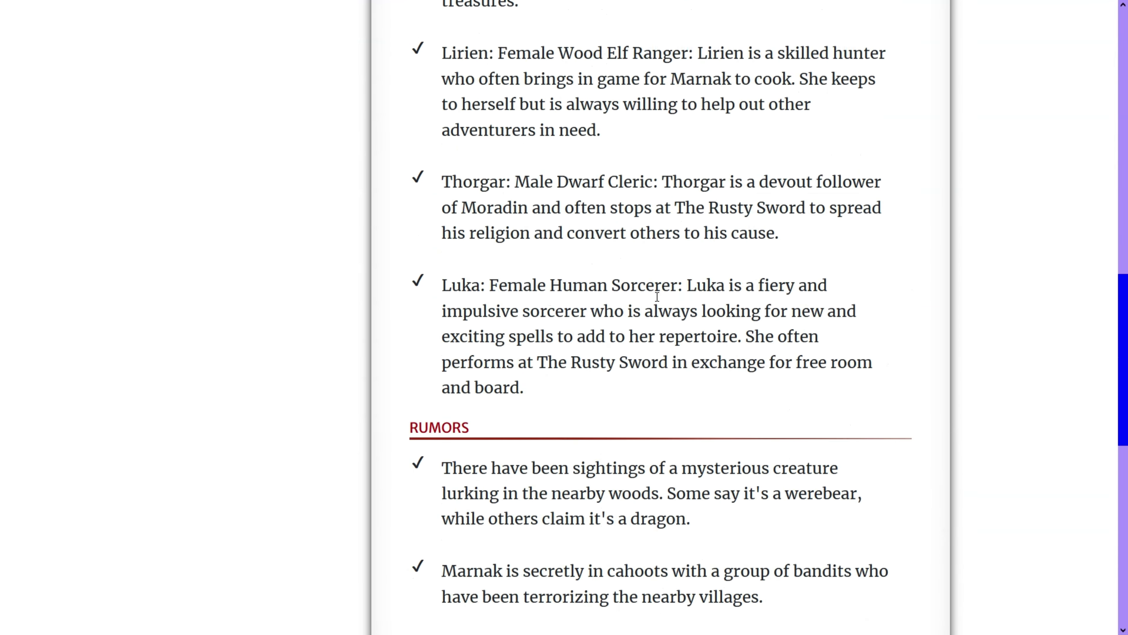
{"action": "scroll", "coordinate": [658, 297], "scroll_direction": "up", "scroll_amount": 18}
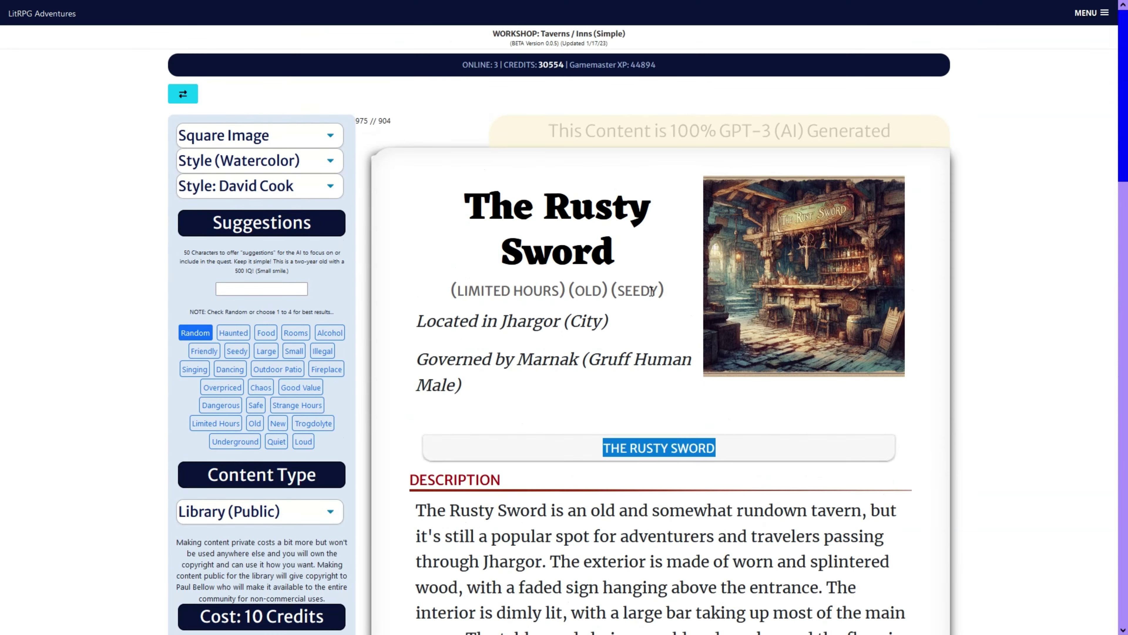
{"action": "scroll", "coordinate": [652, 291], "scroll_direction": "down", "scroll_amount": 4}
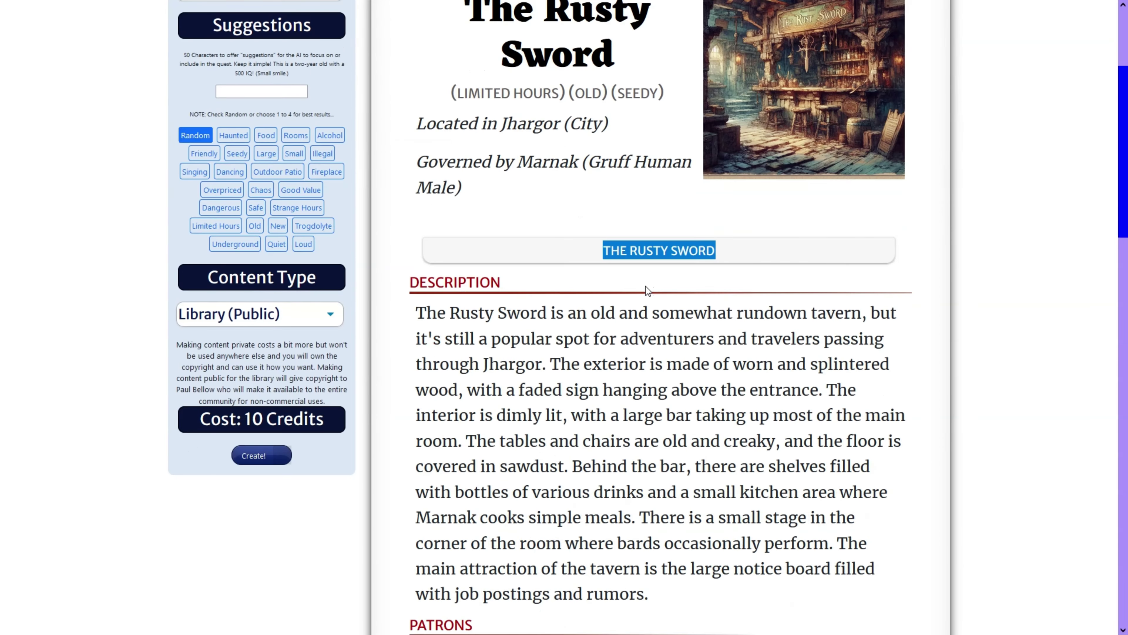
Step: Create another random tavern, The Dancing Dagger in Grogaff, and scroll through the result
{"action": "left_click", "coordinate": [267, 455]}
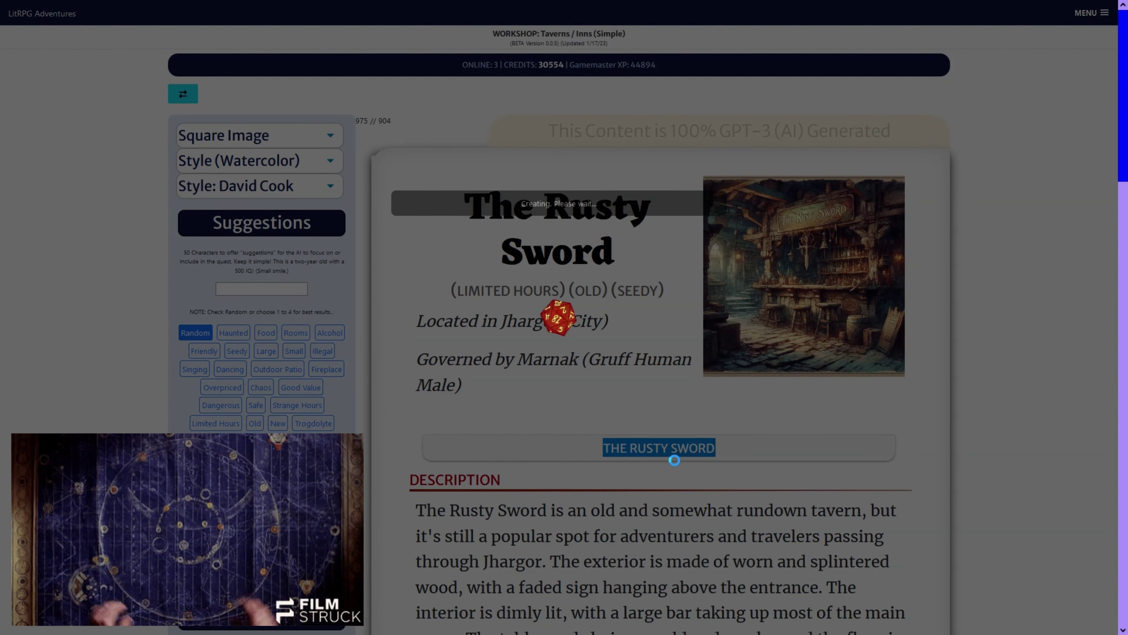
{"action": "scroll", "coordinate": [675, 460], "scroll_direction": "down", "scroll_amount": 2}
{"action": "scroll", "coordinate": [675, 460], "scroll_direction": "down", "scroll_amount": 1}
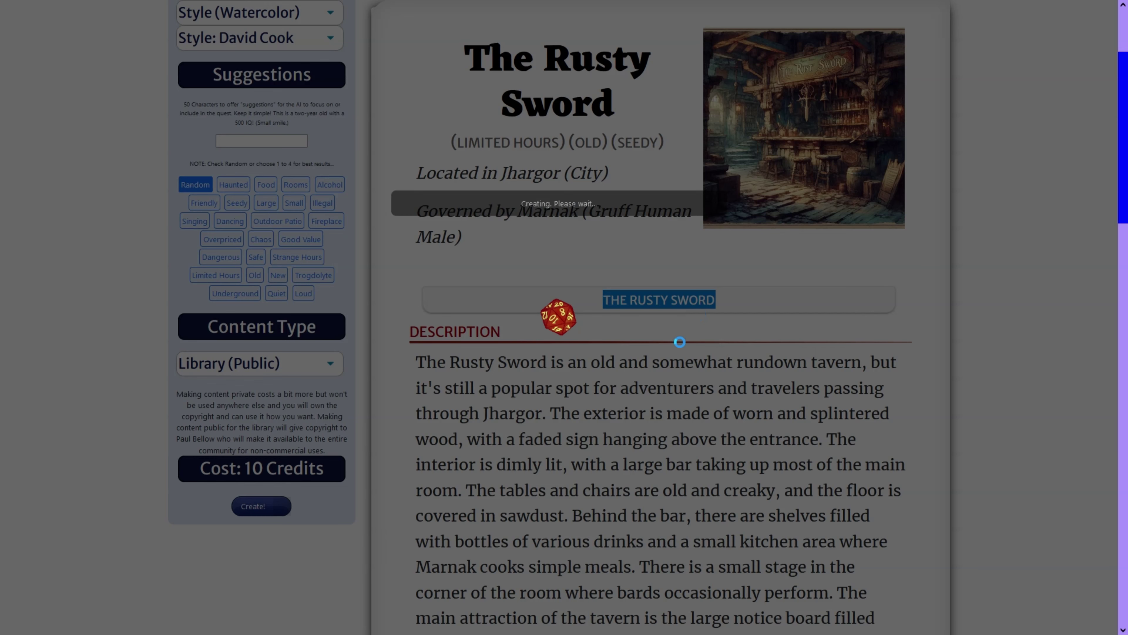
{"action": "scroll", "coordinate": [675, 363], "scroll_direction": "up", "scroll_amount": 3}
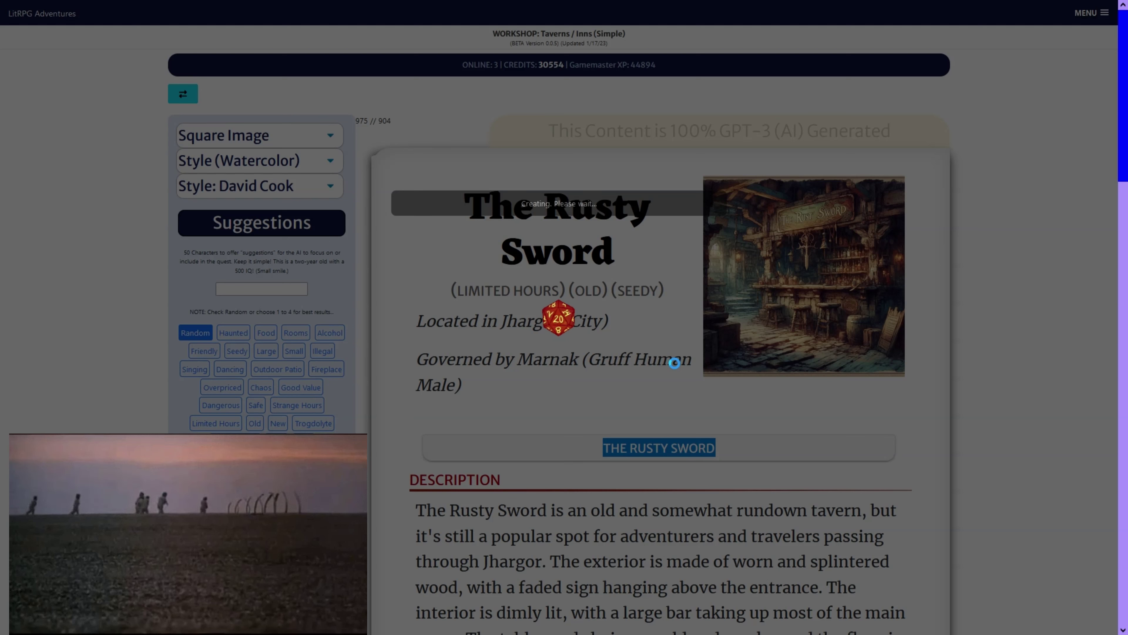
{"action": "scroll", "coordinate": [674, 364], "scroll_direction": "down", "scroll_amount": 3}
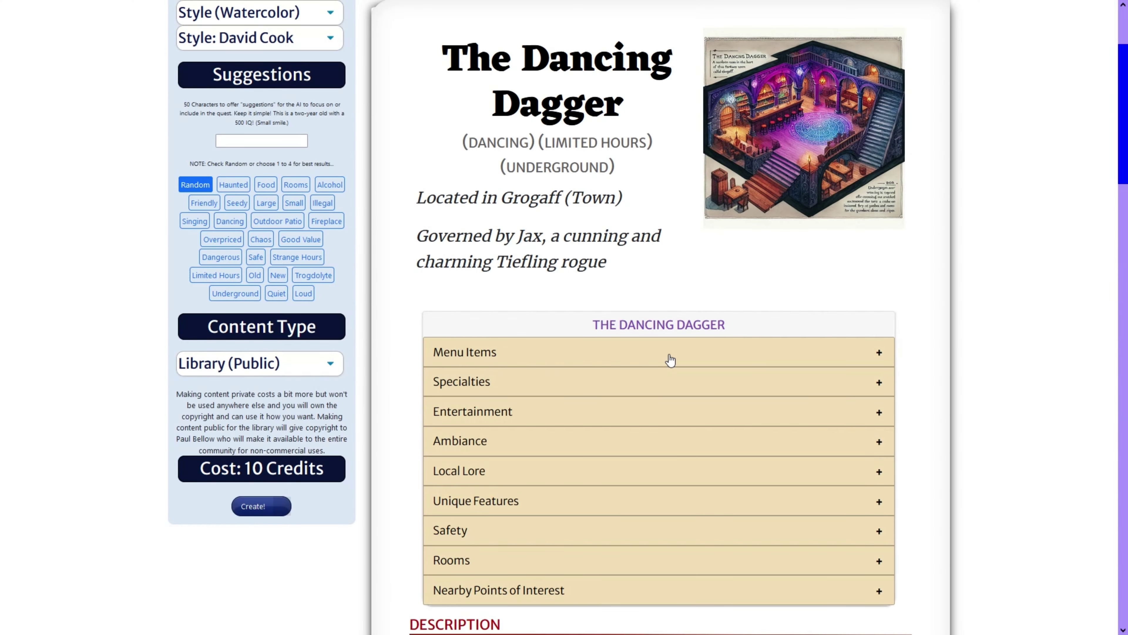
Step: Show The Dancing Dagger's room rates and scroll down to its patrons list
{"action": "scroll", "coordinate": [670, 360], "scroll_direction": "up", "scroll_amount": 1}
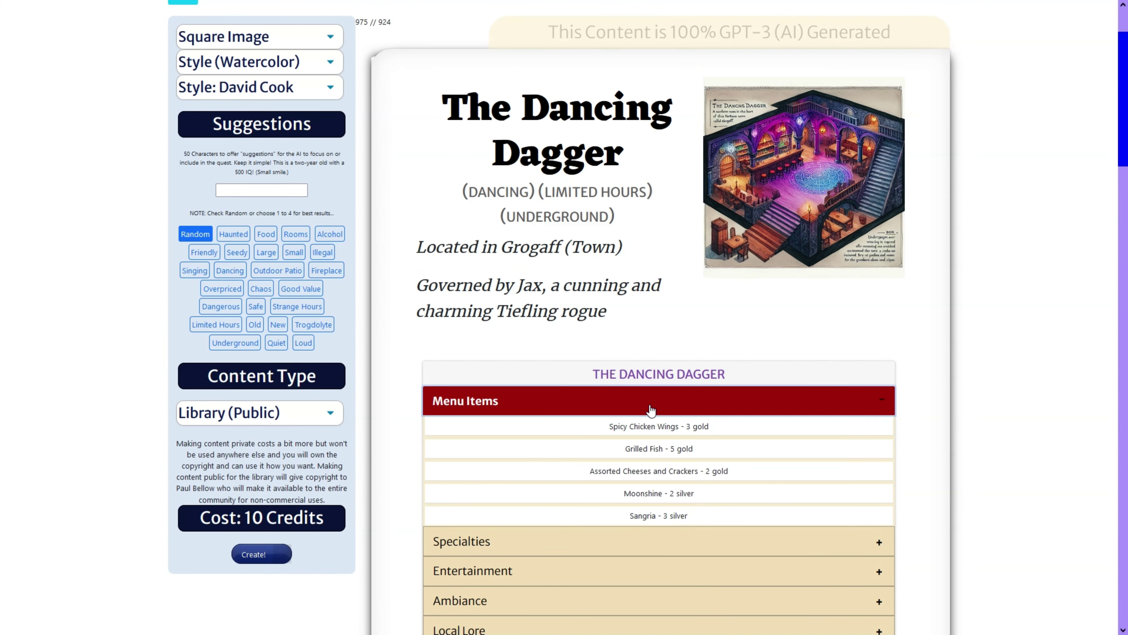
{"action": "scroll", "coordinate": [650, 412], "scroll_direction": "down", "scroll_amount": 4}
{"action": "left_click", "coordinate": [613, 526]}
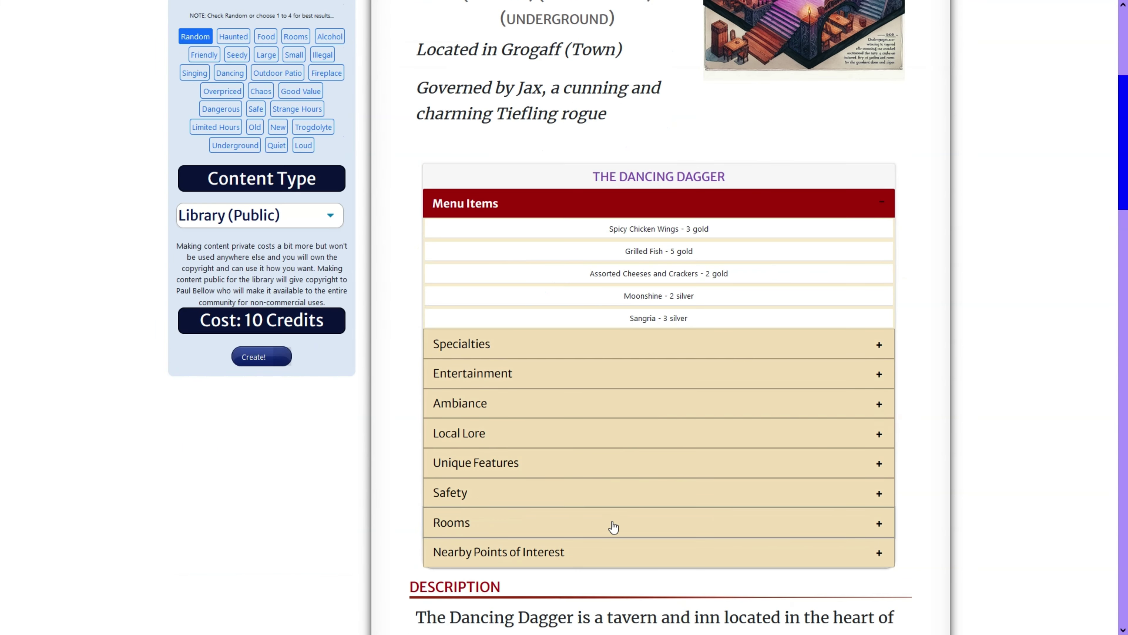
{"action": "scroll", "coordinate": [614, 527], "scroll_direction": "down", "scroll_amount": 18}
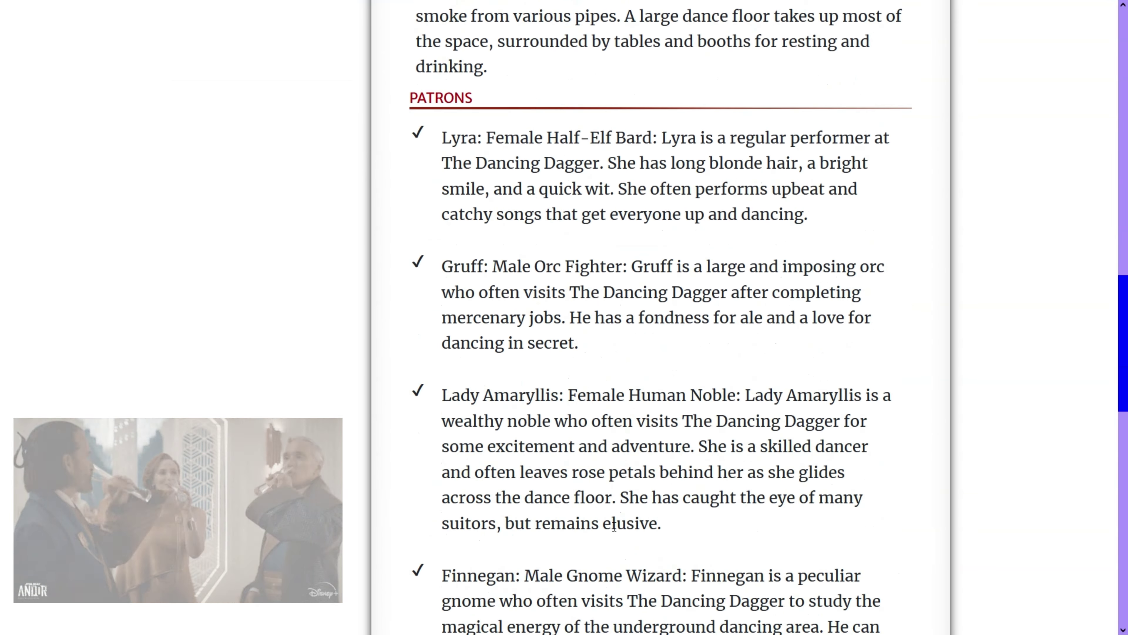
Step: In the Taverns 2.0 generator, create a random tavern, producing Morkripper's Inn
{"action": "scroll", "coordinate": [391, 271], "scroll_direction": "up", "scroll_amount": 5}
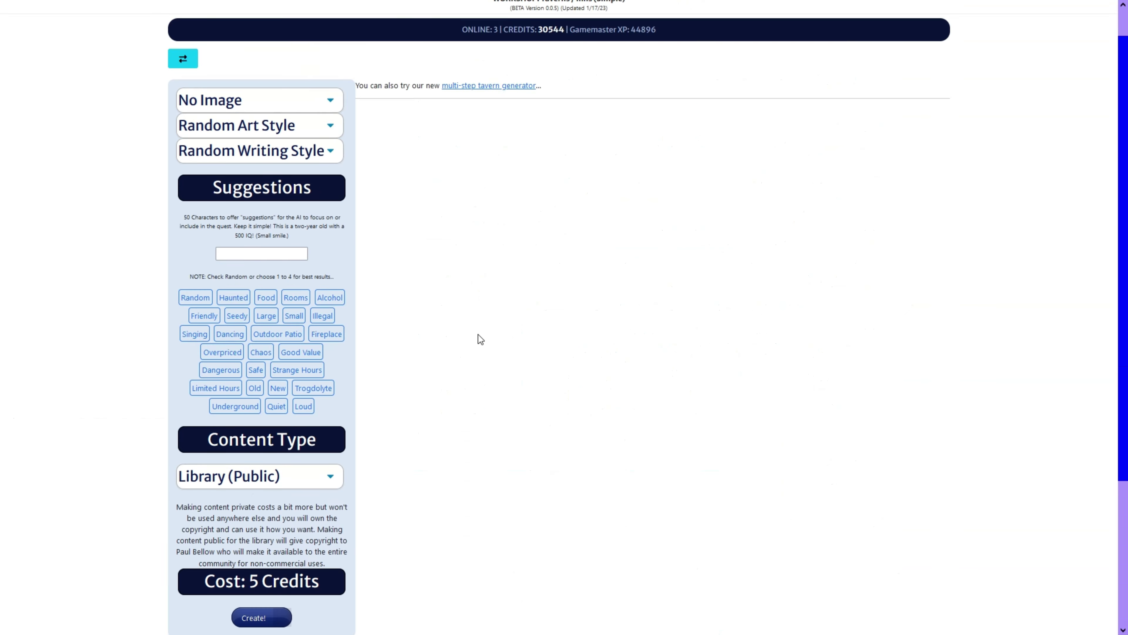
{"action": "left_click", "coordinate": [481, 124]}
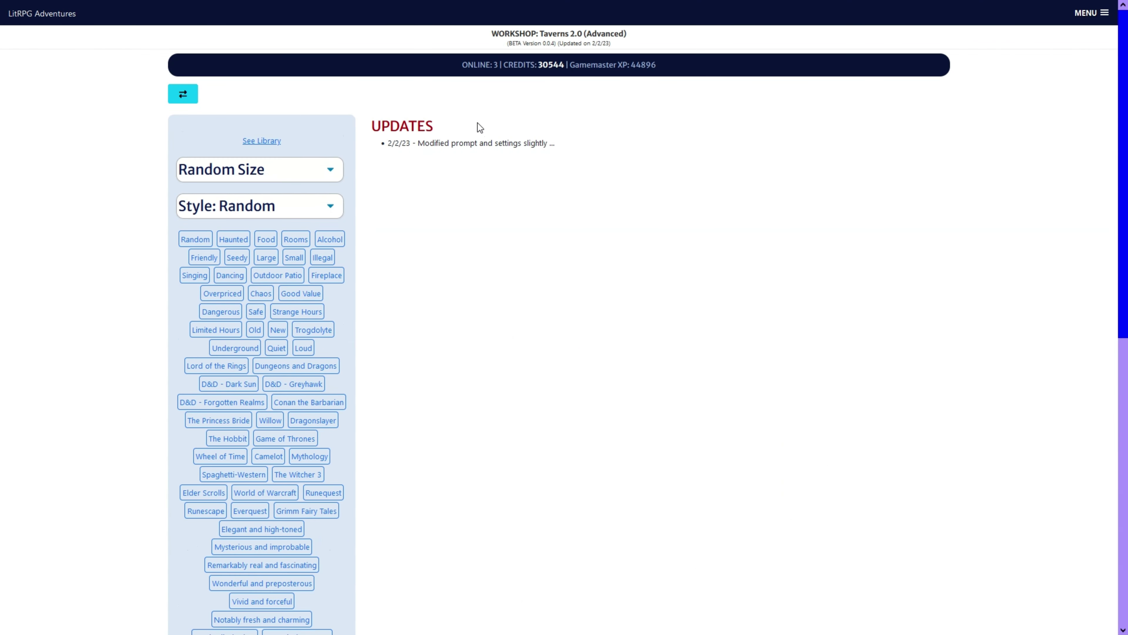
{"action": "left_click", "coordinate": [195, 238]}
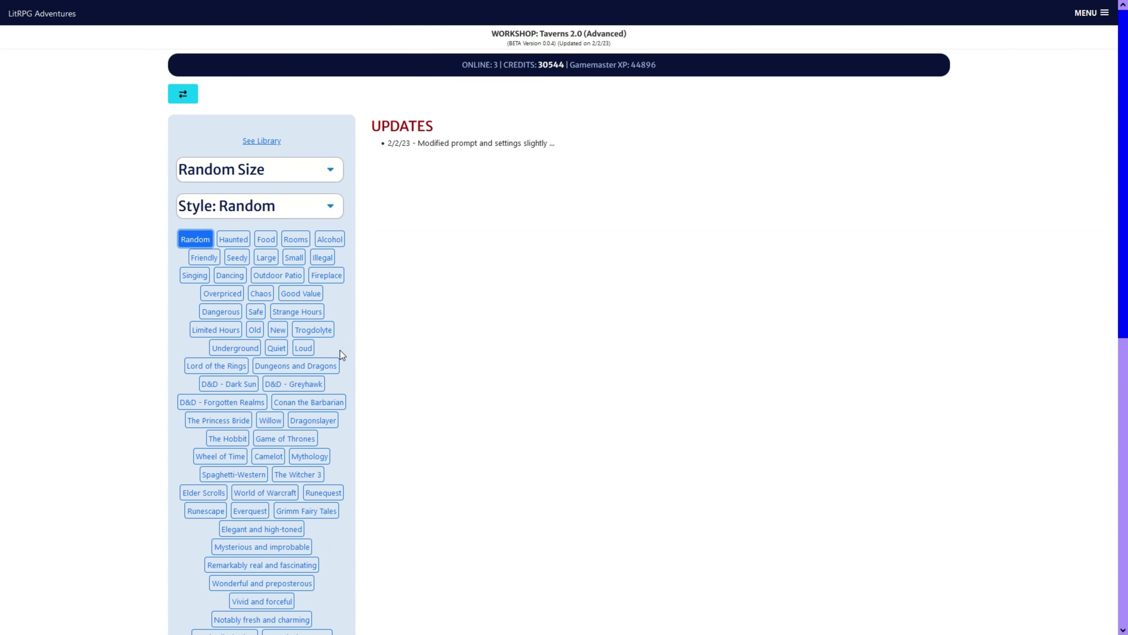
{"action": "scroll", "coordinate": [340, 350], "scroll_direction": "down", "scroll_amount": 10}
{"action": "left_click", "coordinate": [256, 381]}
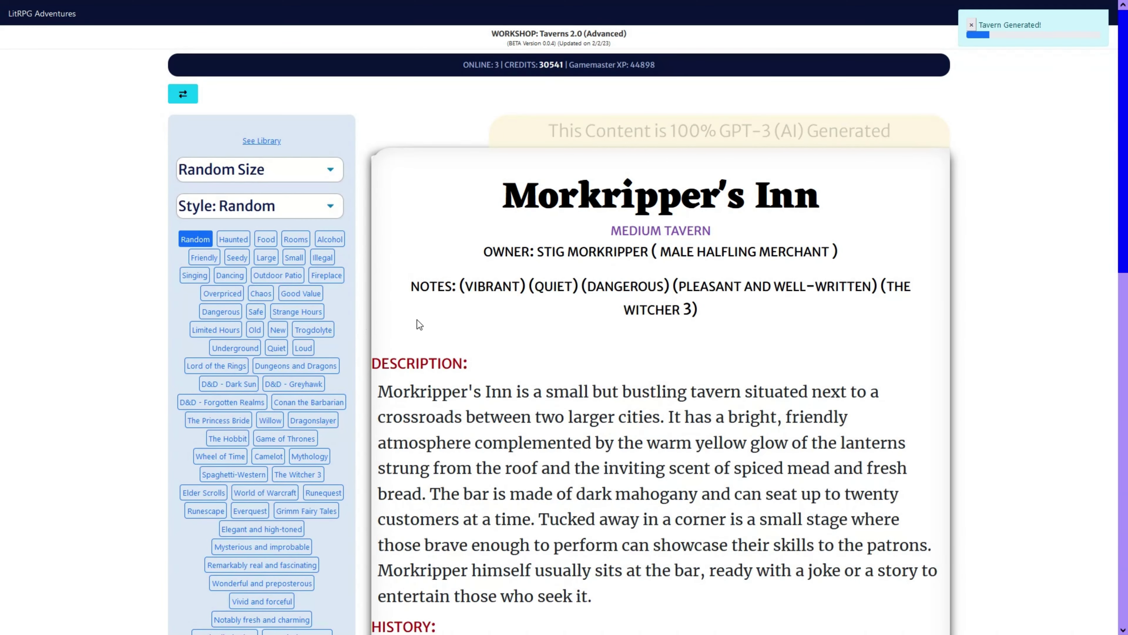
{"action": "scroll", "coordinate": [508, 232], "scroll_direction": "down", "scroll_amount": 10}
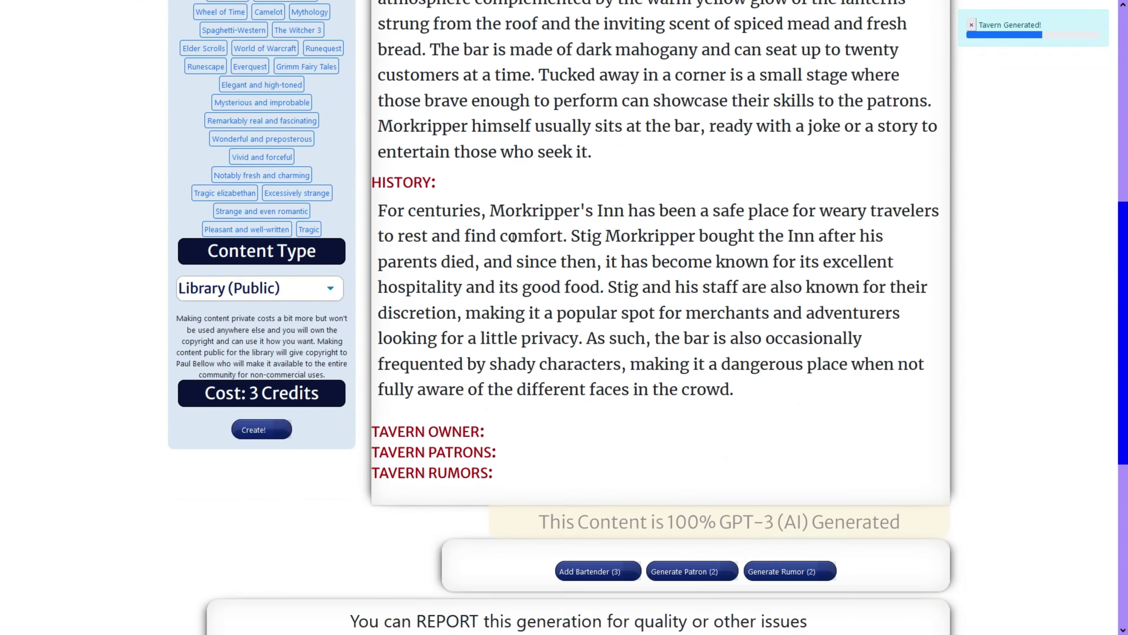
{"action": "scroll", "coordinate": [513, 237], "scroll_direction": "up", "scroll_amount": 10}
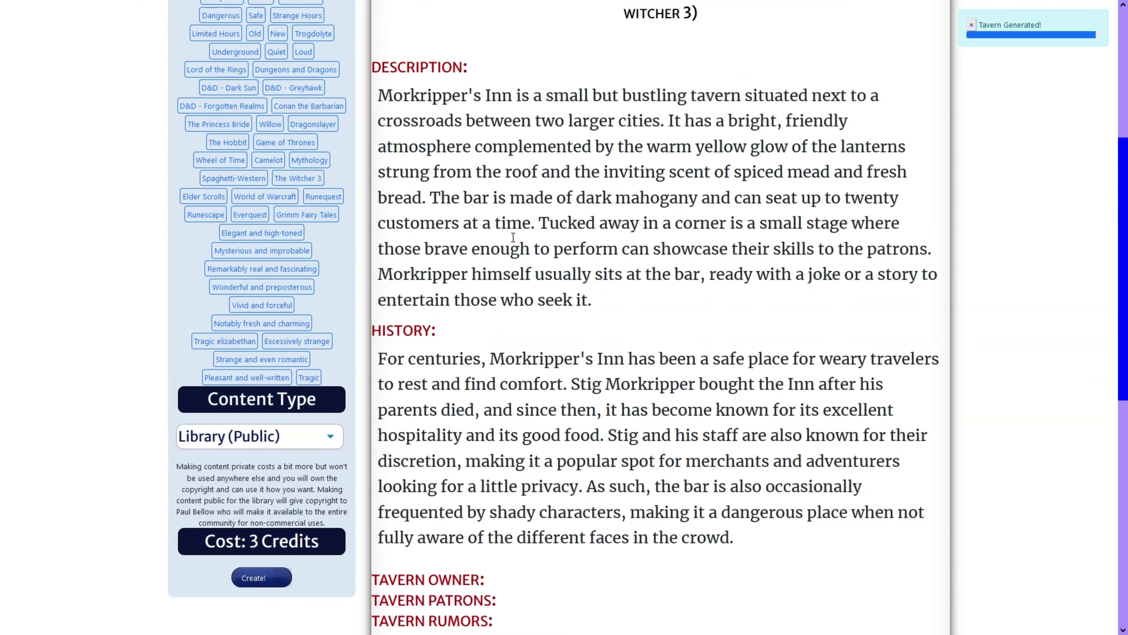
{"action": "scroll", "coordinate": [509, 234], "scroll_direction": "down", "scroll_amount": 9}
{"action": "scroll", "coordinate": [508, 232], "scroll_direction": "down", "scroll_amount": 4}
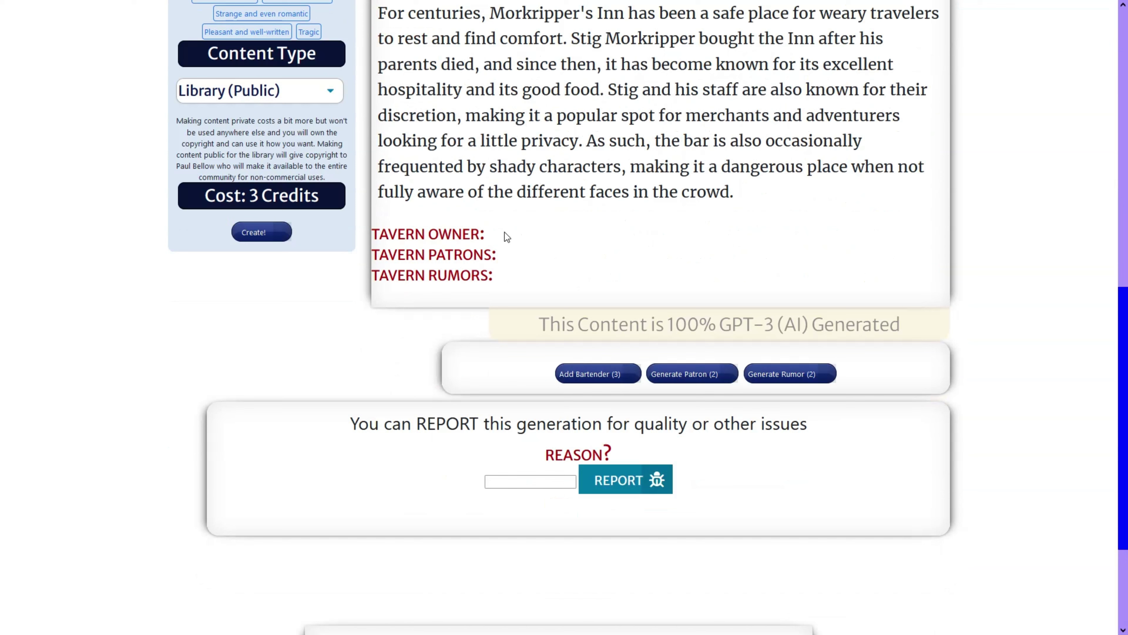
Step: Add a bartender profile for Stig Morkripper to Morkripper's Inn
{"action": "left_click", "coordinate": [586, 378]}
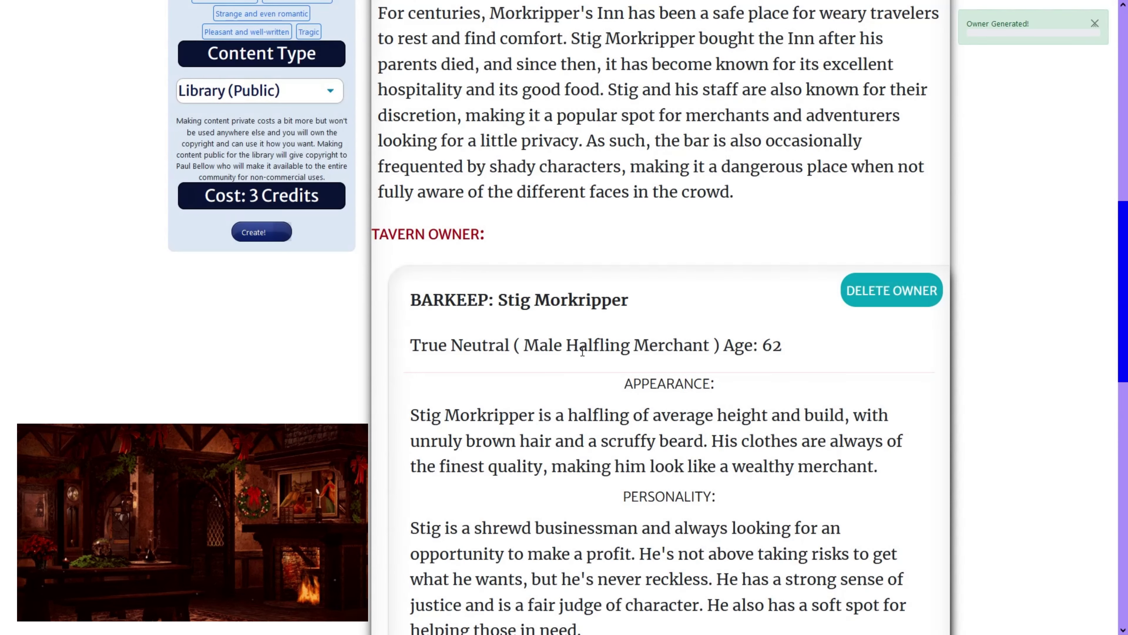
{"action": "scroll", "coordinate": [577, 346], "scroll_direction": "down", "scroll_amount": 3}
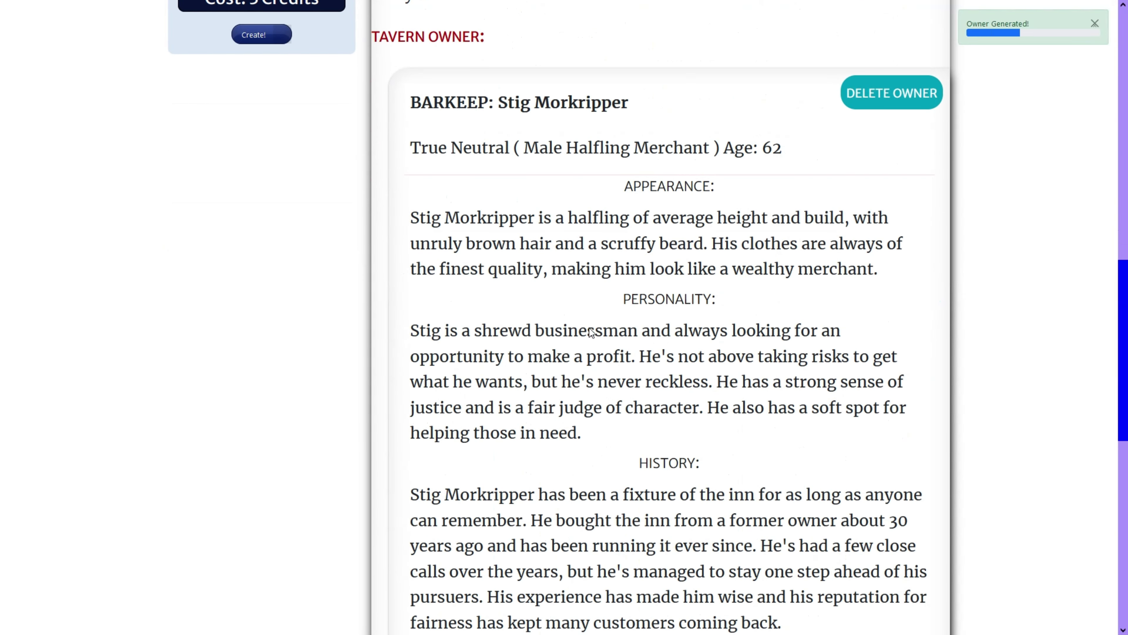
{"action": "scroll", "coordinate": [891, 103], "scroll_direction": "down", "scroll_amount": 3}
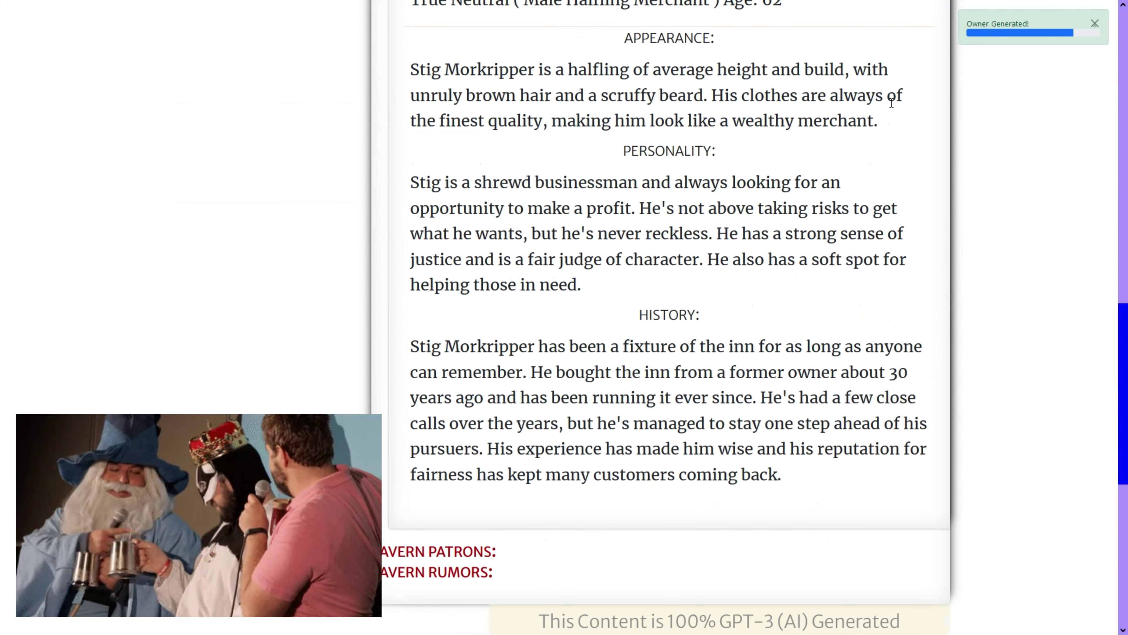
{"action": "scroll", "coordinate": [892, 103], "scroll_direction": "down", "scroll_amount": 4}
Step: Generate a patron, Tiberius Broadmoore, a level 11 Lawful Good human wizard
{"action": "left_click", "coordinate": [662, 478]}
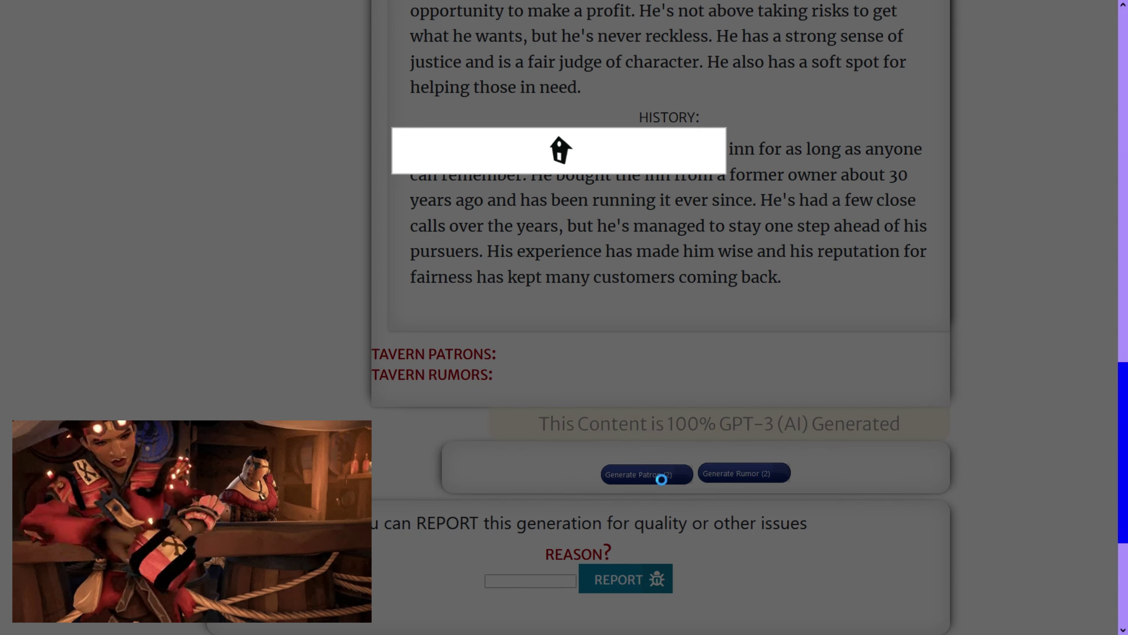
{"action": "scroll", "coordinate": [652, 471], "scroll_direction": "down", "scroll_amount": 5}
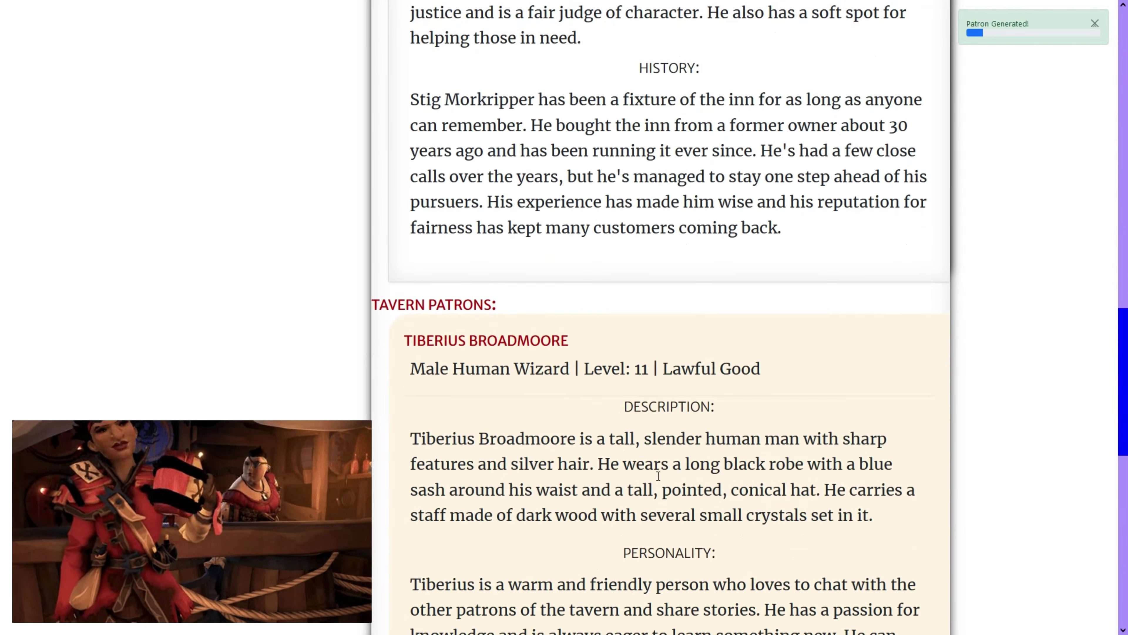
{"action": "scroll", "coordinate": [653, 471], "scroll_direction": "down", "scroll_amount": 1}
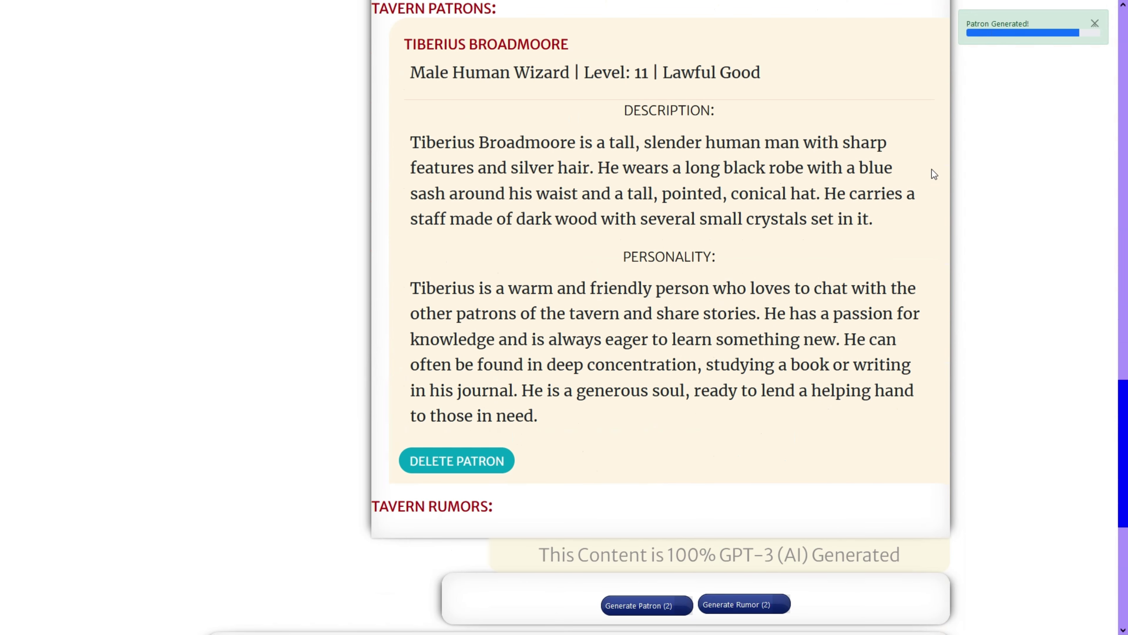
{"action": "scroll", "coordinate": [822, 195], "scroll_direction": "down", "scroll_amount": 3}
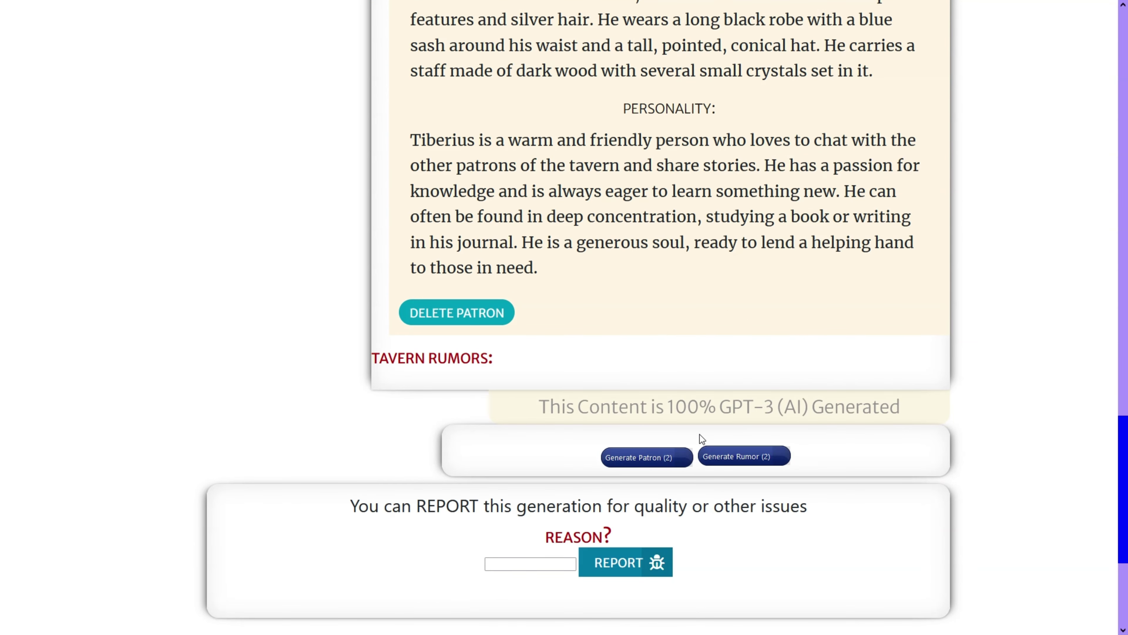
Step: Generate two rumors for Morkripper's Inn
{"action": "left_click", "coordinate": [735, 462]}
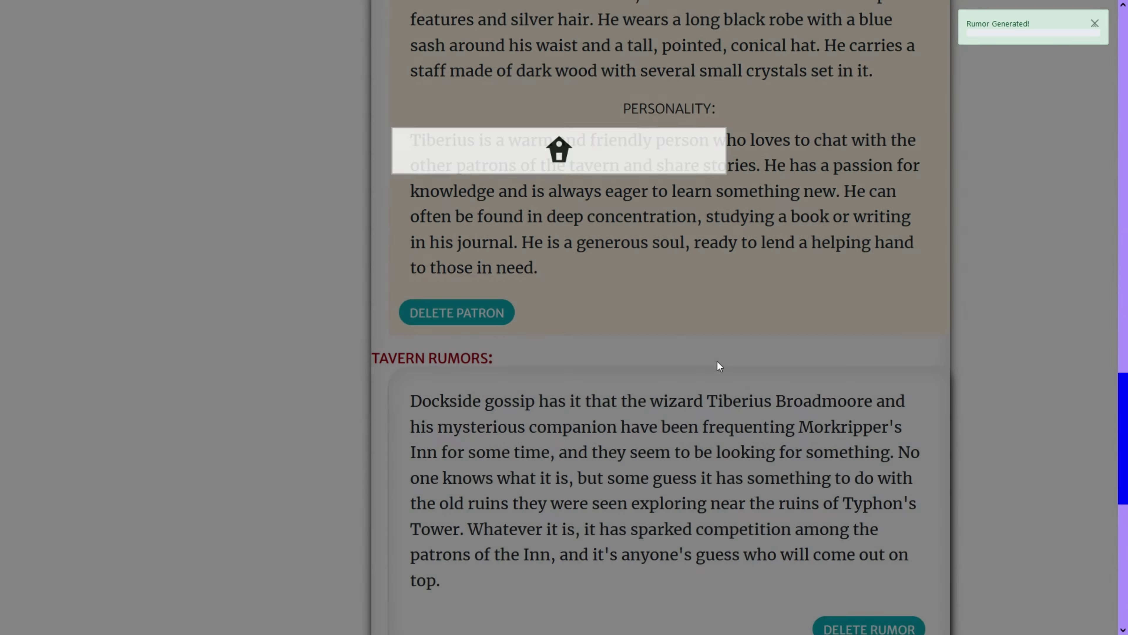
{"action": "scroll", "coordinate": [720, 367], "scroll_direction": "down", "scroll_amount": 4}
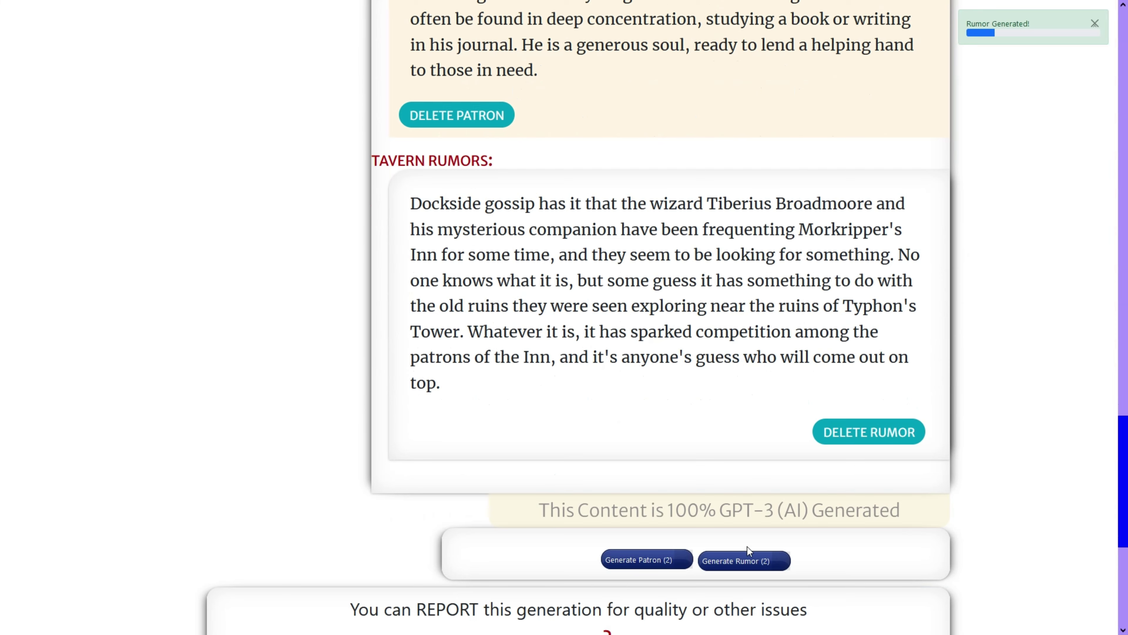
{"action": "left_click", "coordinate": [748, 559]}
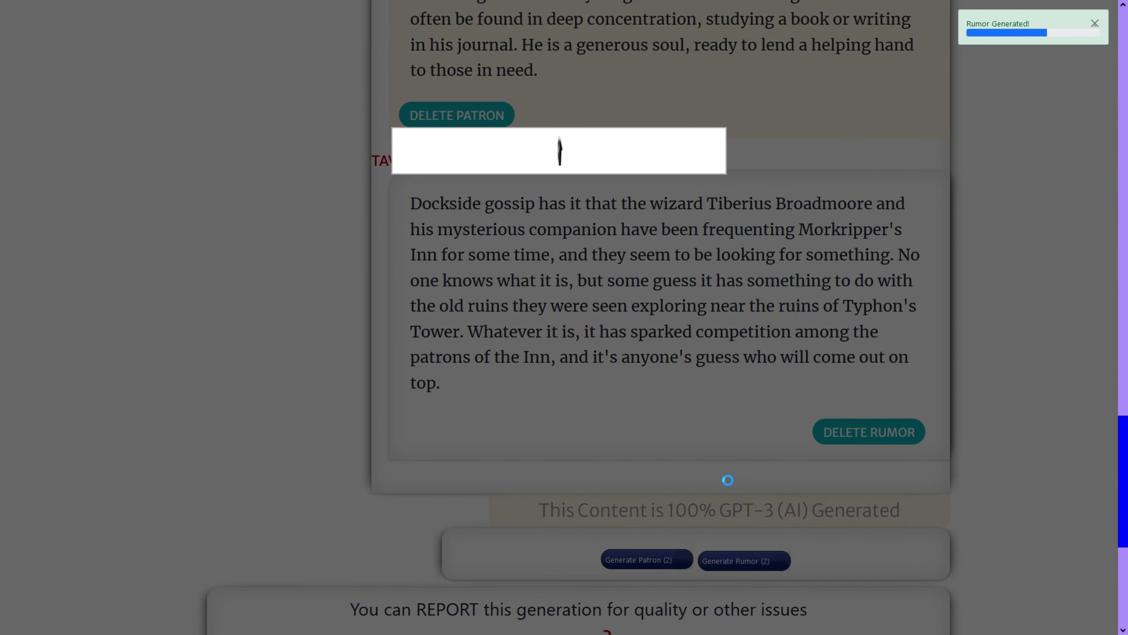
{"action": "scroll", "coordinate": [722, 473], "scroll_direction": "up", "scroll_amount": 8}
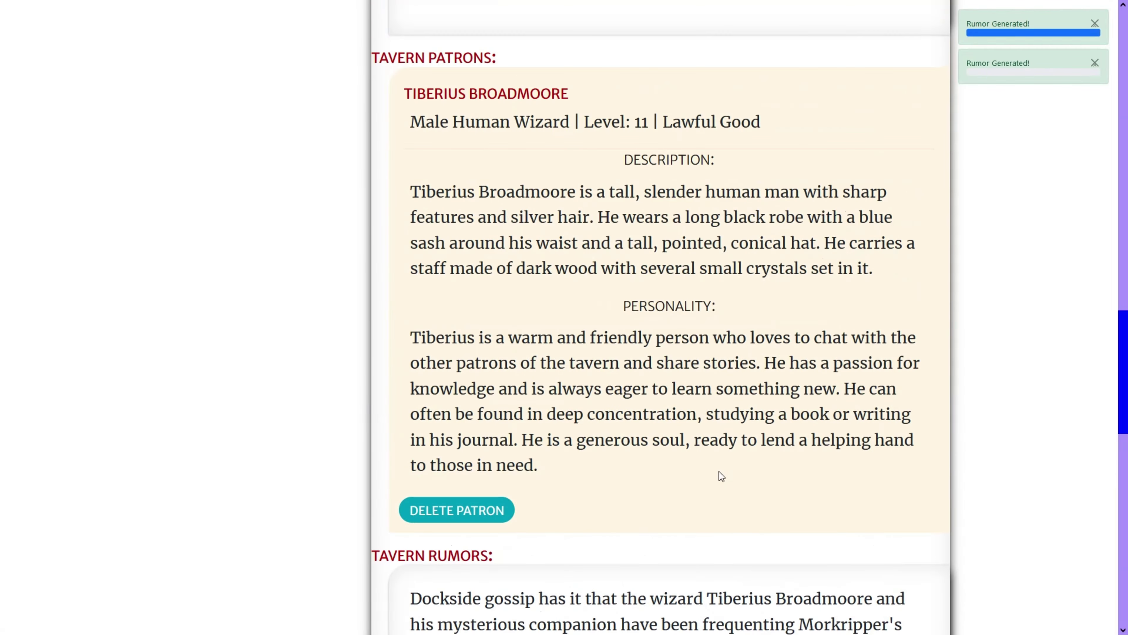
Step: Review the patron name TIBERIUS and the first rumor's text, then scroll back up
{"action": "double_click", "coordinate": [421, 100]}
{"action": "scroll", "coordinate": [553, 219], "scroll_direction": "down", "scroll_amount": 9}
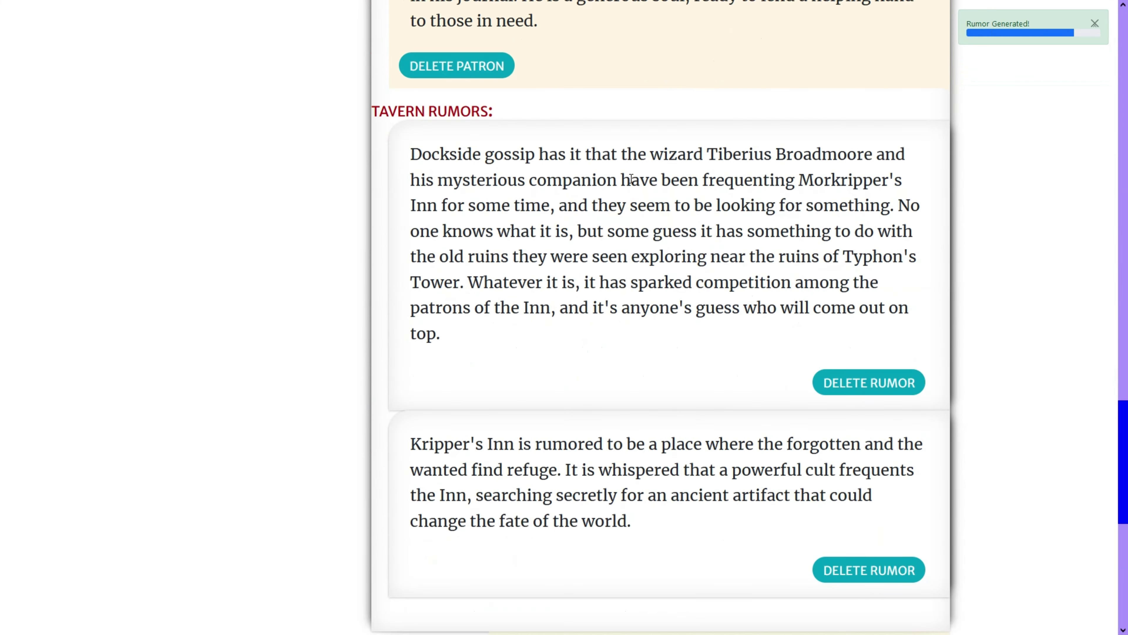
{"action": "left_click_drag", "start_coordinate": [617, 169], "coordinate": [796, 180]}
{"action": "left_click", "coordinate": [762, 160]}
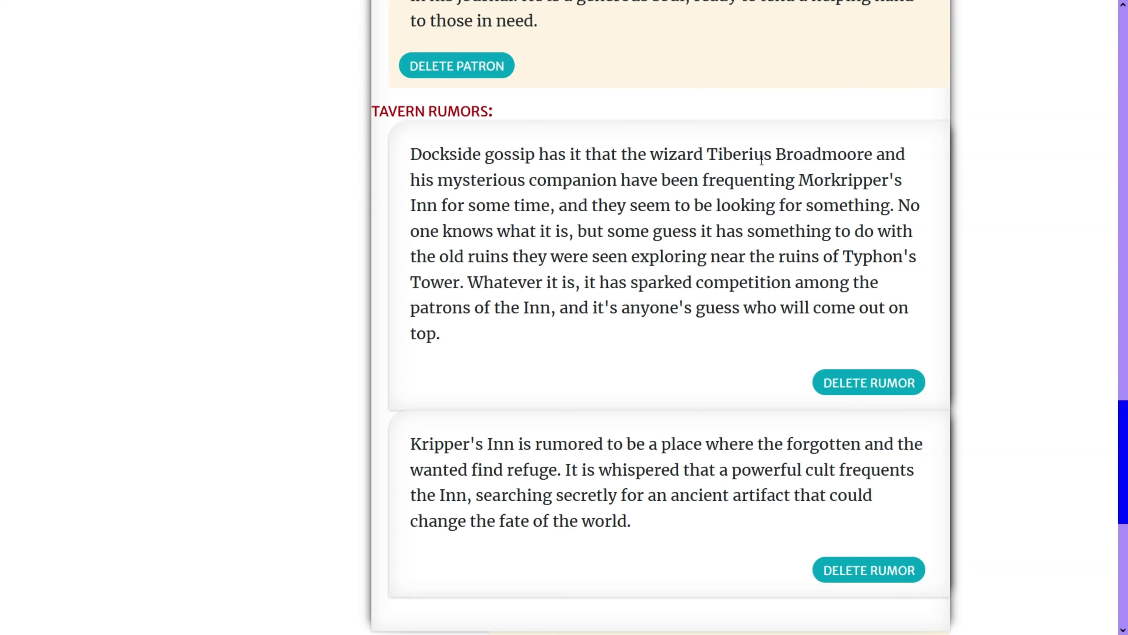
{"action": "scroll", "coordinate": [668, 245], "scroll_direction": "up", "scroll_amount": 20}
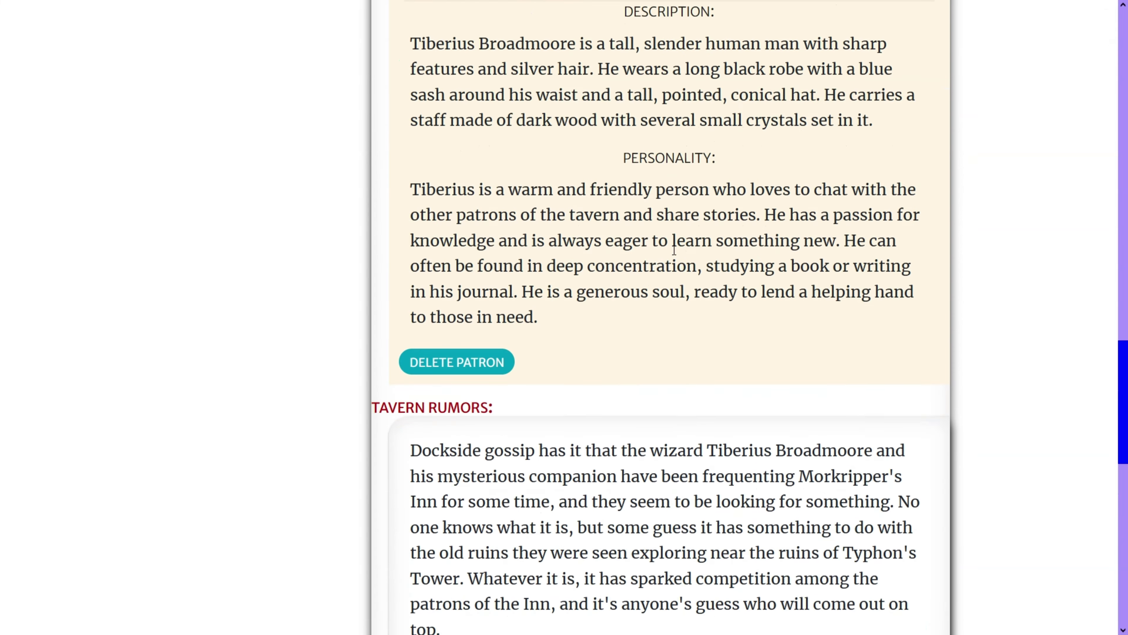
{"action": "scroll", "coordinate": [673, 250], "scroll_direction": "up", "scroll_amount": 10}
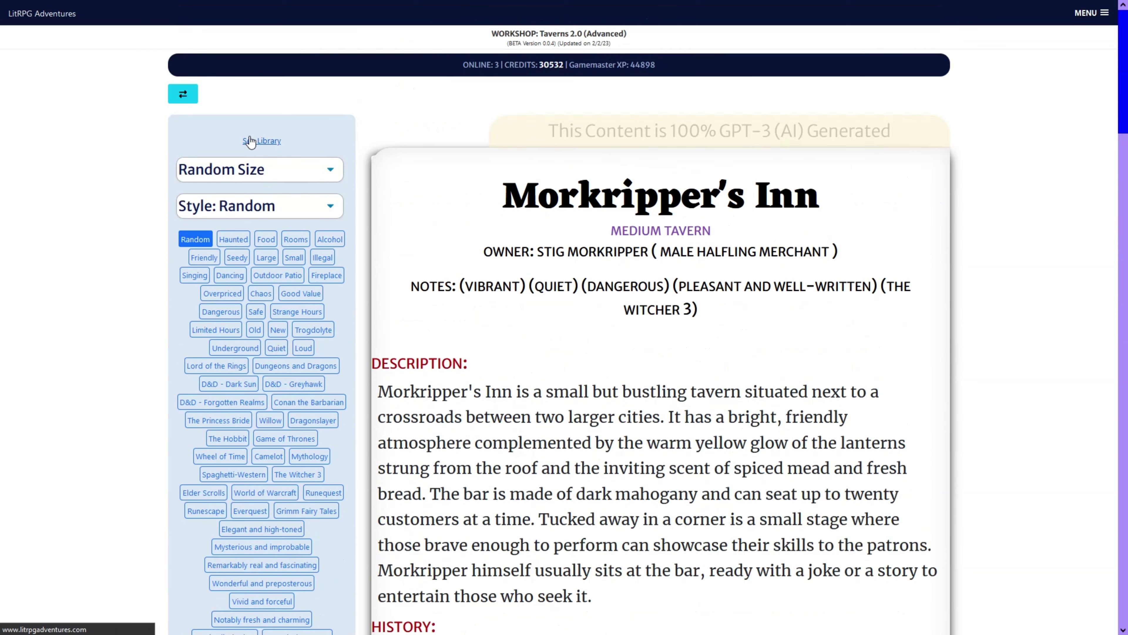
Step: Read the saved tavern 'A quieter place In a certain Darkwood' in the library, then go back
{"action": "left_click", "coordinate": [250, 142]}
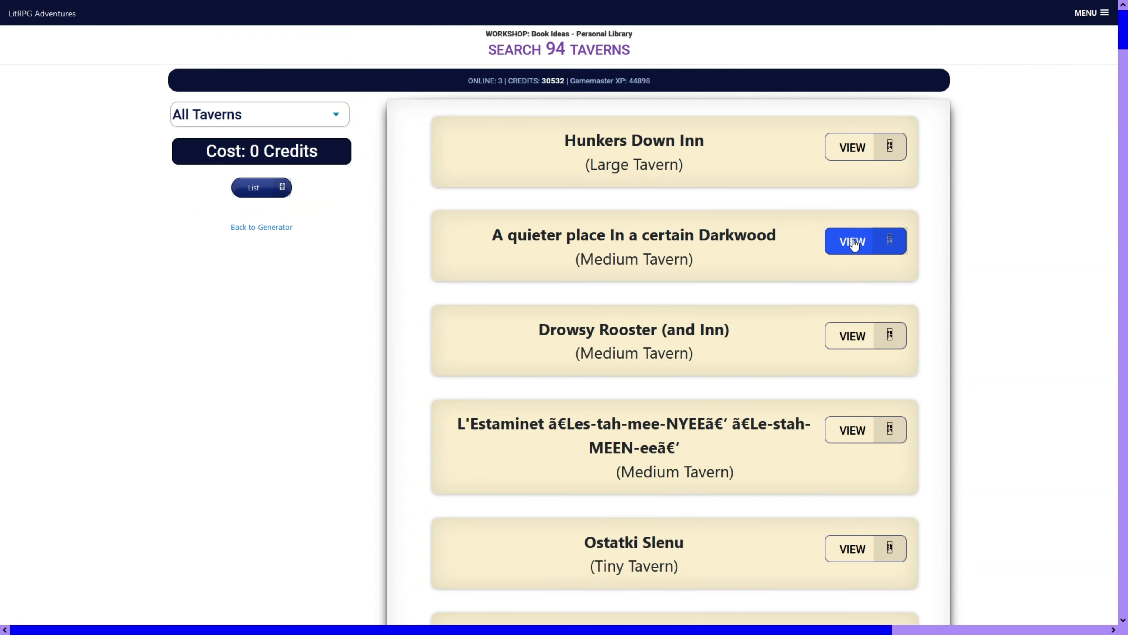
{"action": "left_click", "coordinate": [847, 240]}
{"action": "scroll", "coordinate": [811, 295], "scroll_direction": "down", "scroll_amount": 10}
{"action": "scroll", "coordinate": [812, 296], "scroll_direction": "down", "scroll_amount": 10}
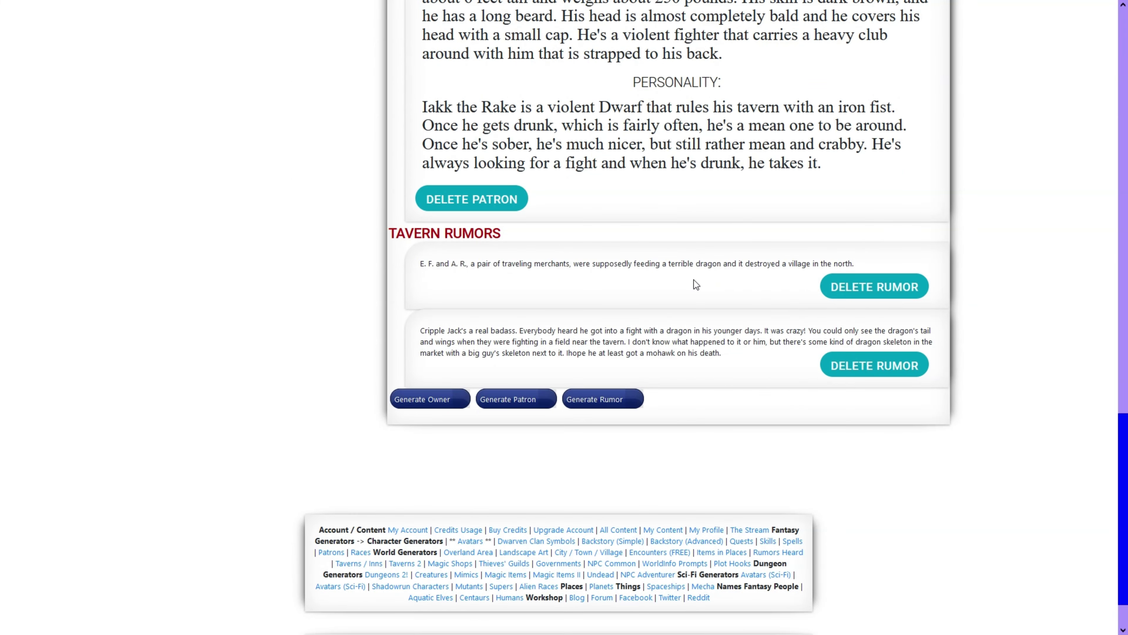
{"action": "scroll", "coordinate": [694, 279], "scroll_direction": "up", "scroll_amount": 15}
{"action": "scroll", "coordinate": [694, 283], "scroll_direction": "up", "scroll_amount": 4}
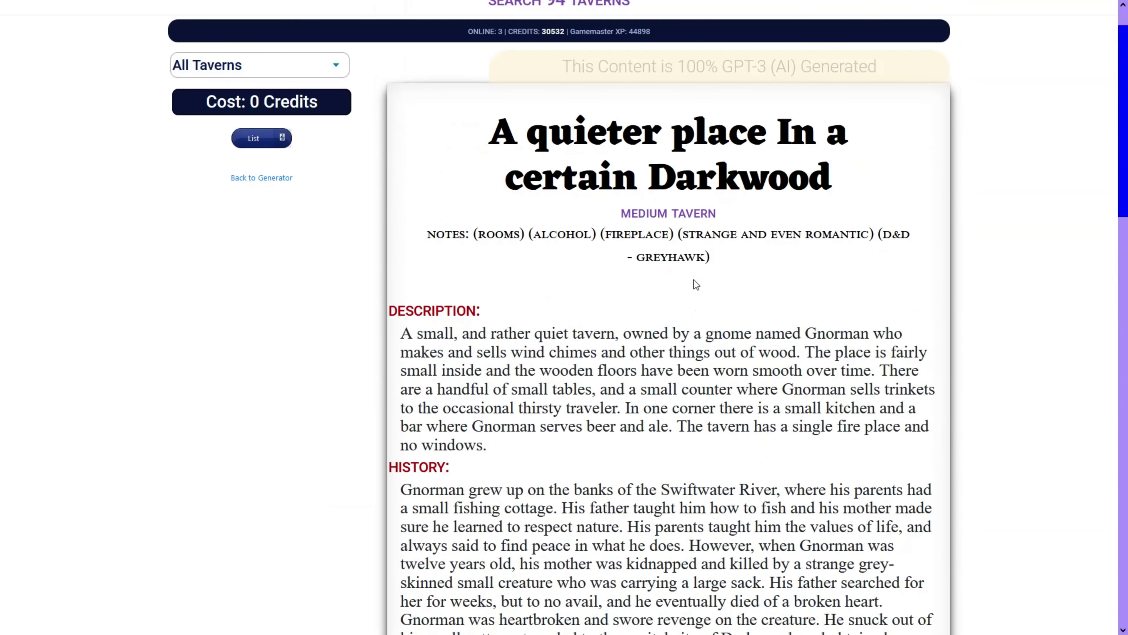
{"action": "key", "text": "alt+Left"}
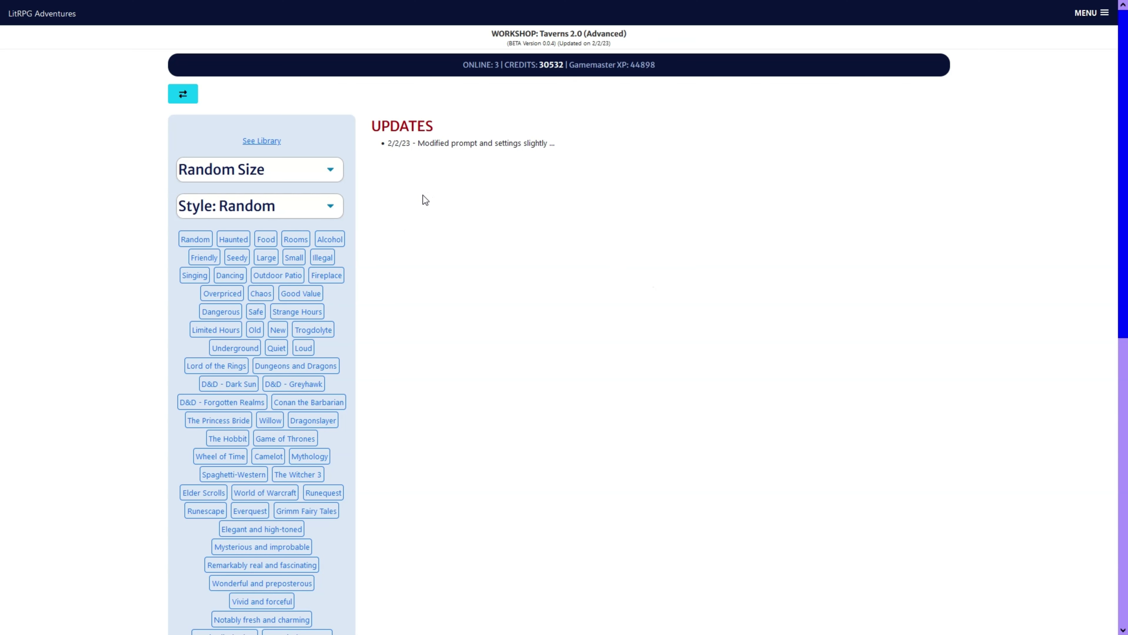
Step: Set the simple Taverns/Inns generator to Wide Image, First Edition DND style and the Random tag
{"action": "key", "text": "alt+Left"}
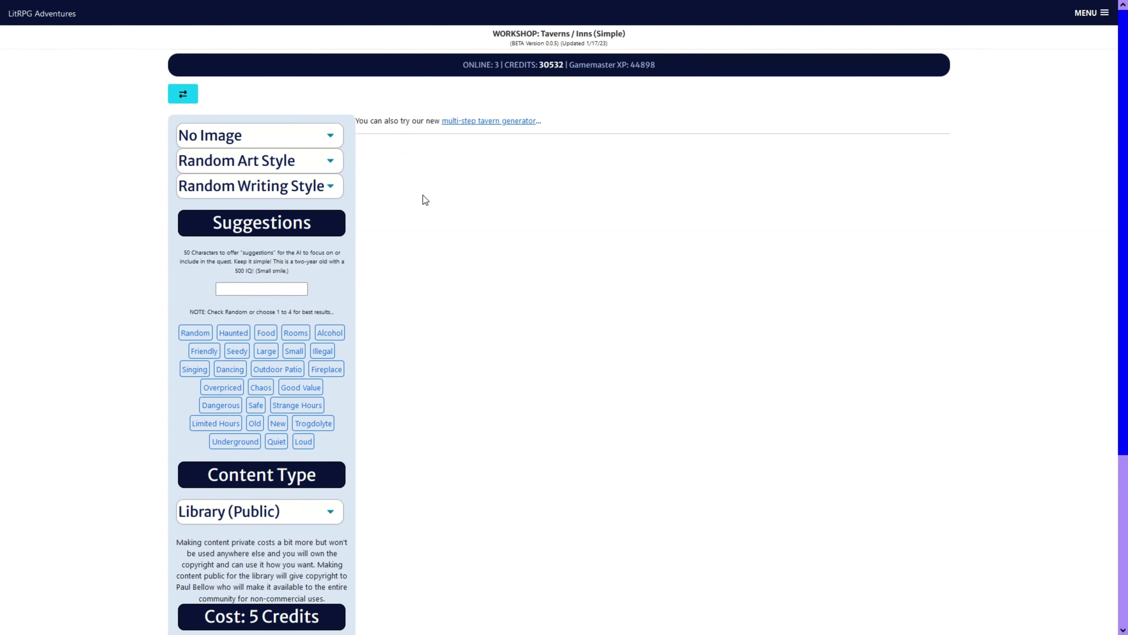
{"action": "left_click", "coordinate": [277, 139]}
{"action": "key", "text": "Down"}
{"action": "key", "text": "Tab"}
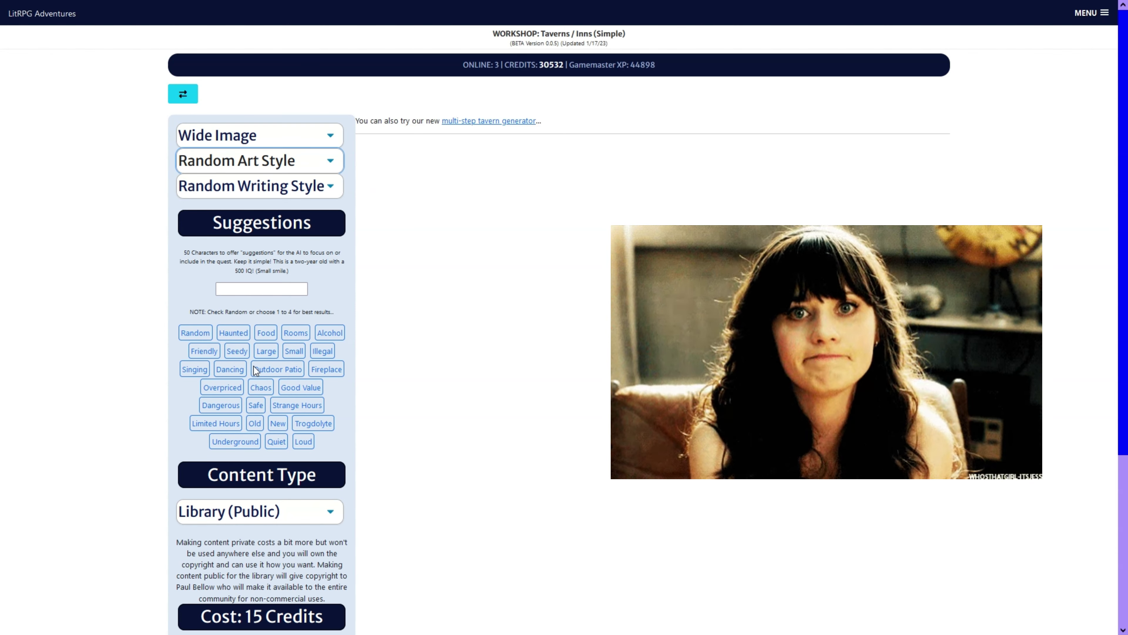
{"action": "key", "text": "Down"}
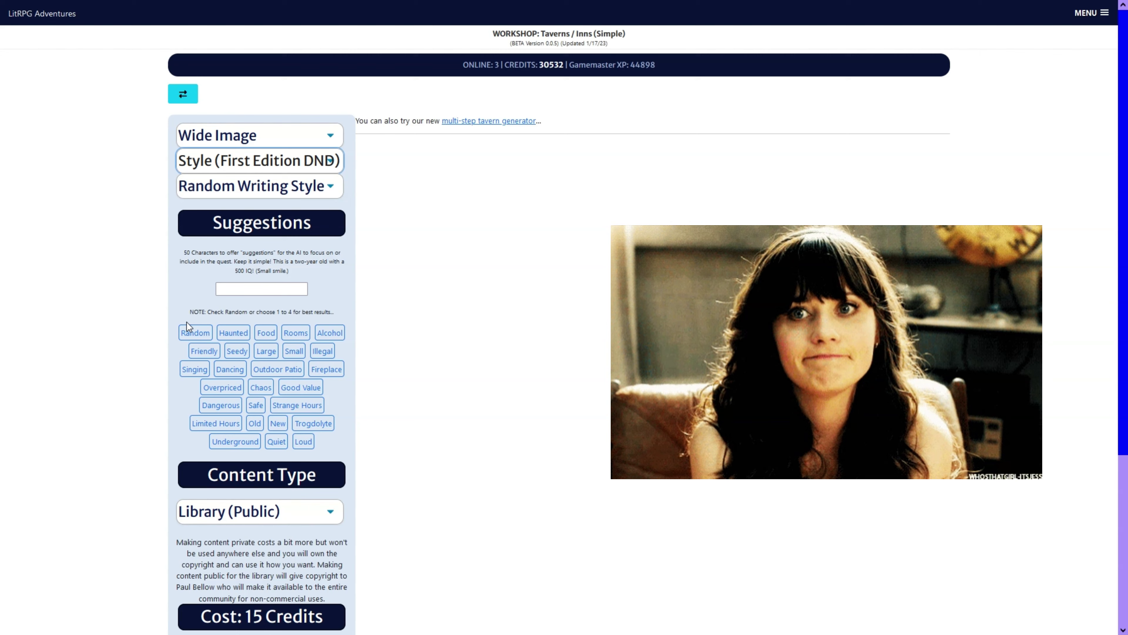
{"action": "left_click", "coordinate": [194, 332]}
{"action": "scroll", "coordinate": [195, 332], "scroll_direction": "down", "scroll_amount": 5}
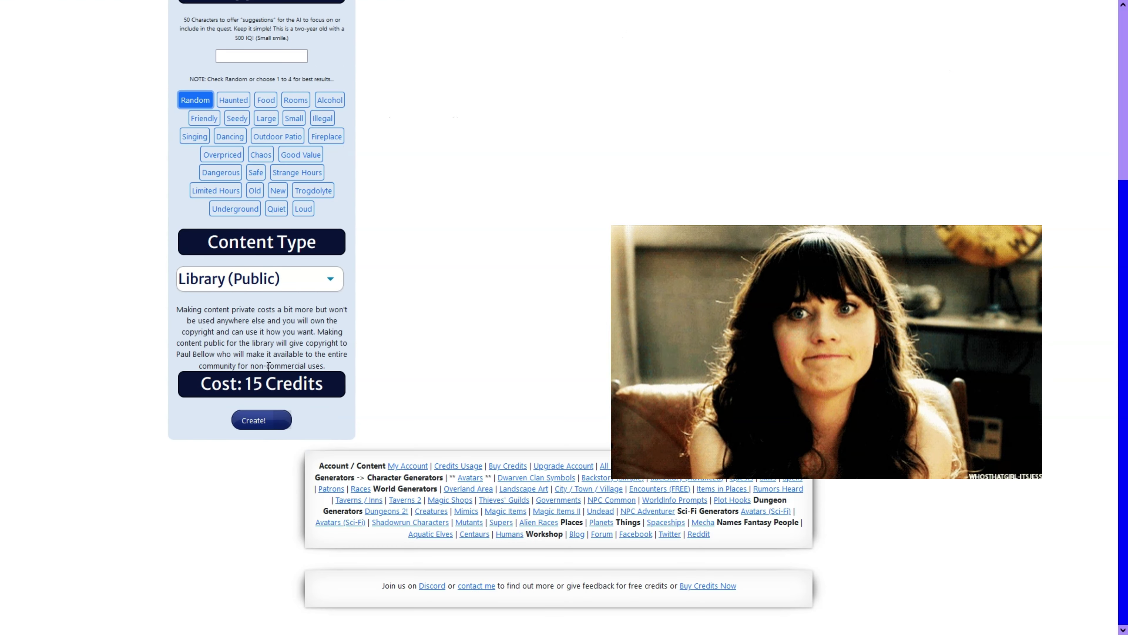
Step: Create the tavern, producing The Rusty Anvil in Gebblegad
{"action": "left_click", "coordinate": [259, 427]}
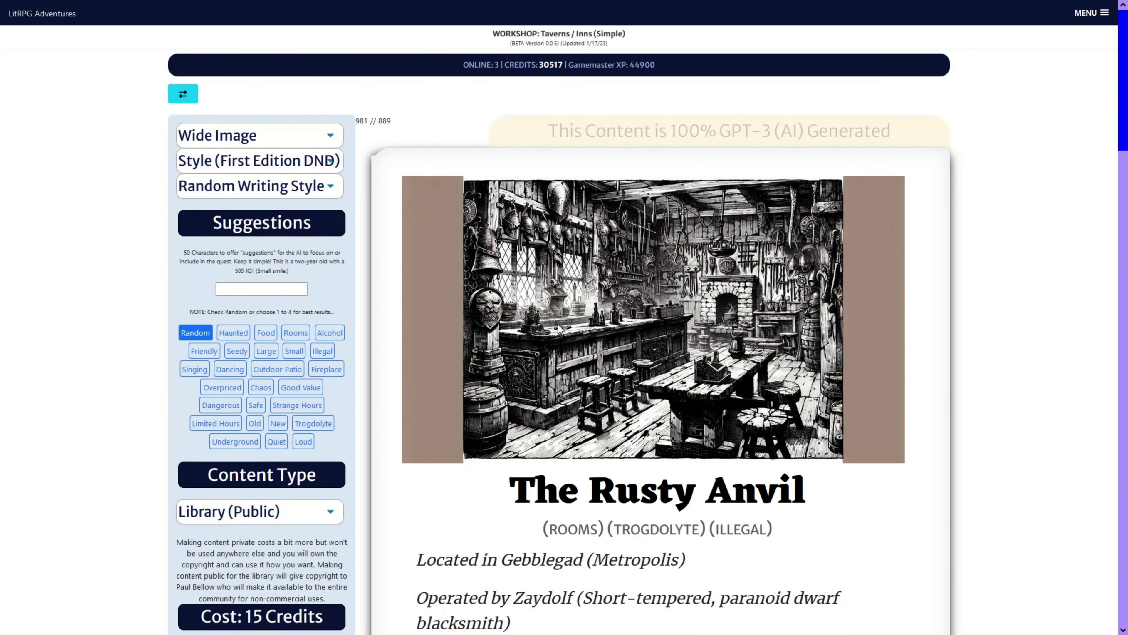
Step: Expand and read The Rusty Anvil's Menu Items, Rooms, Nearby Points of Interest, Unique Features and Local Lore
{"action": "scroll", "coordinate": [558, 325], "scroll_direction": "down", "scroll_amount": 2}
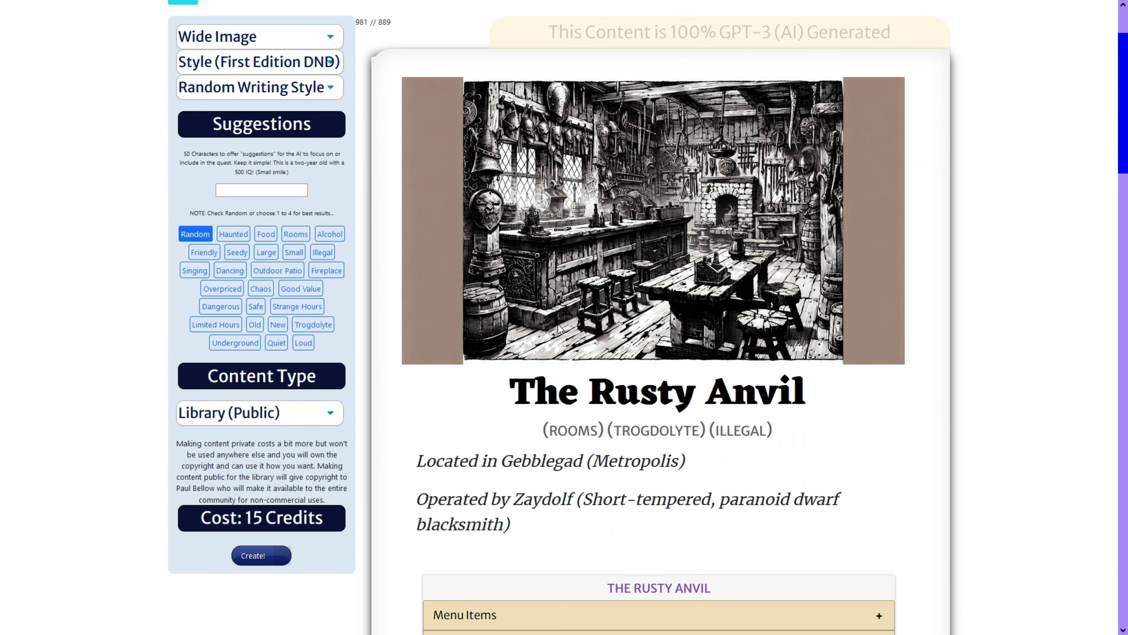
{"action": "scroll", "coordinate": [558, 324], "scroll_direction": "down", "scroll_amount": 5}
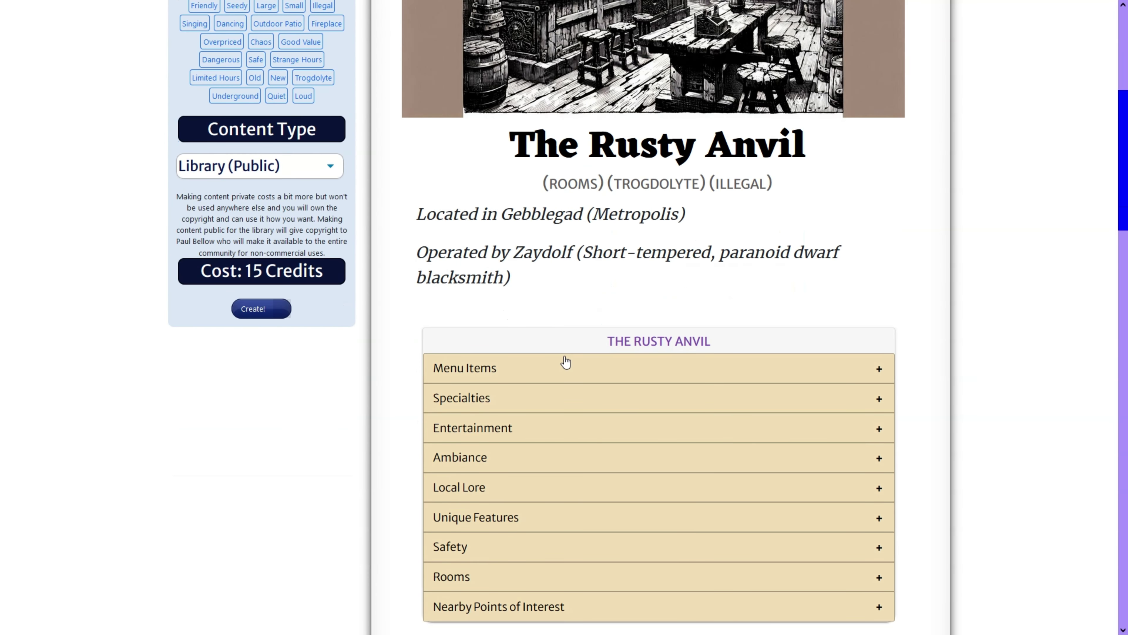
{"action": "left_click", "coordinate": [566, 371]}
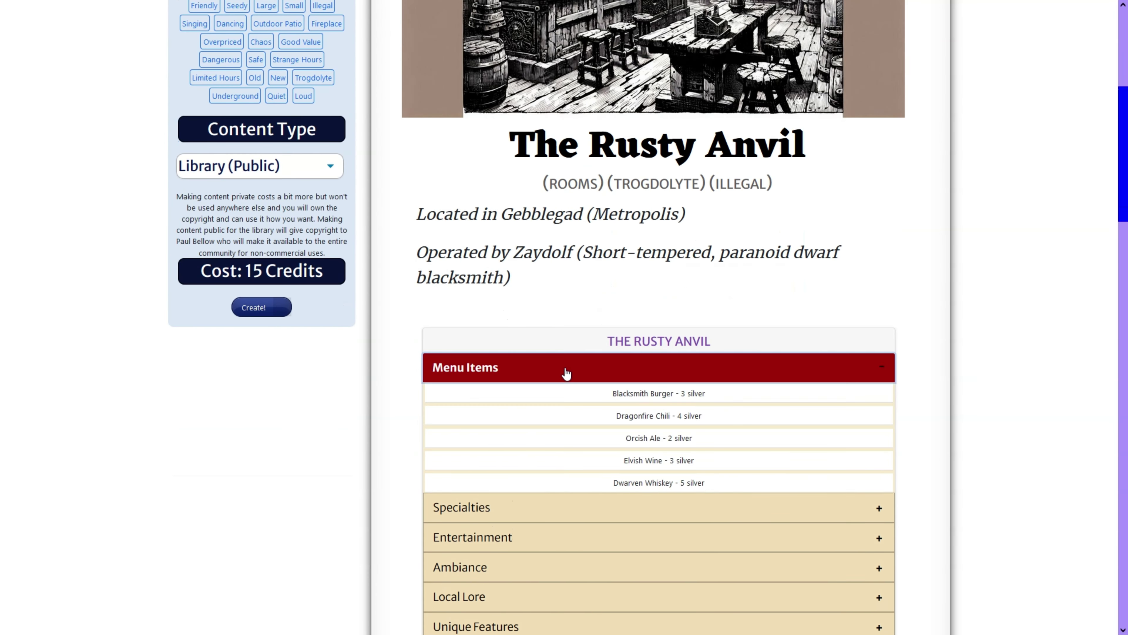
{"action": "scroll", "coordinate": [565, 372], "scroll_direction": "down", "scroll_amount": 6}
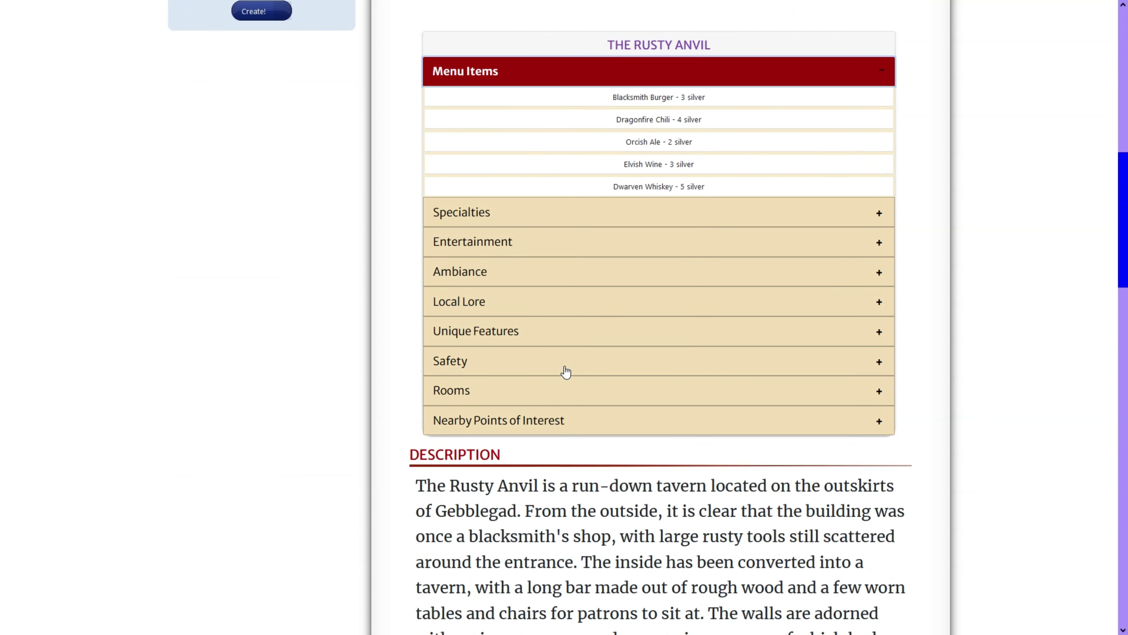
{"action": "left_click", "coordinate": [565, 381]}
{"action": "left_click", "coordinate": [565, 374]}
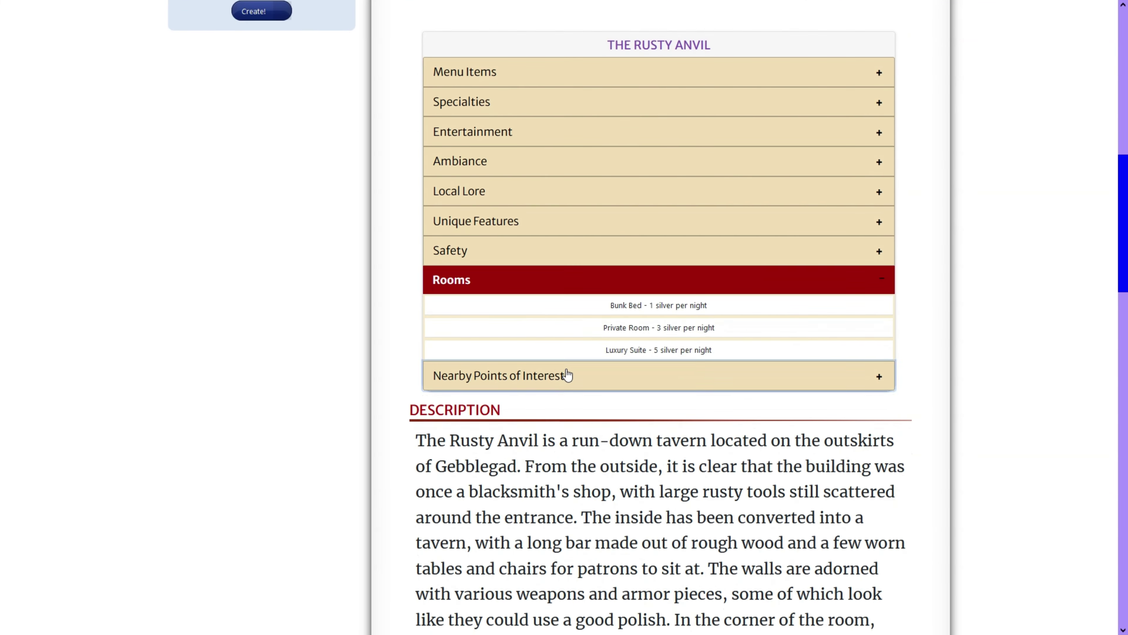
{"action": "left_click", "coordinate": [552, 231]}
{"action": "left_click", "coordinate": [556, 190]}
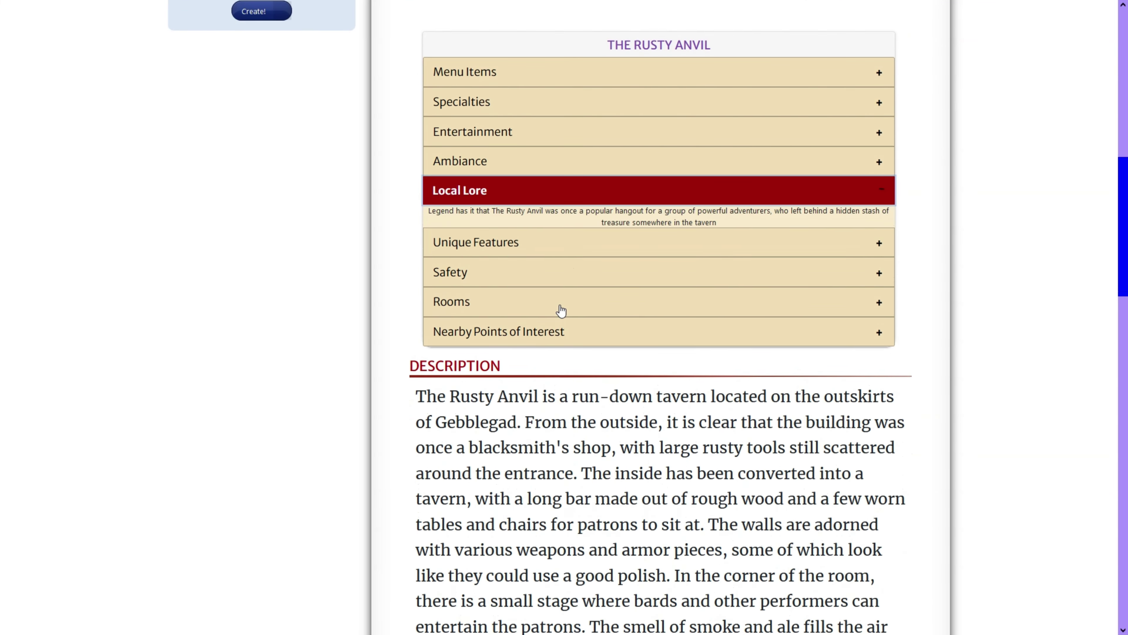
{"action": "scroll", "coordinate": [560, 308], "scroll_direction": "down", "scroll_amount": 5}
{"action": "scroll", "coordinate": [562, 309], "scroll_direction": "down", "scroll_amount": 20}
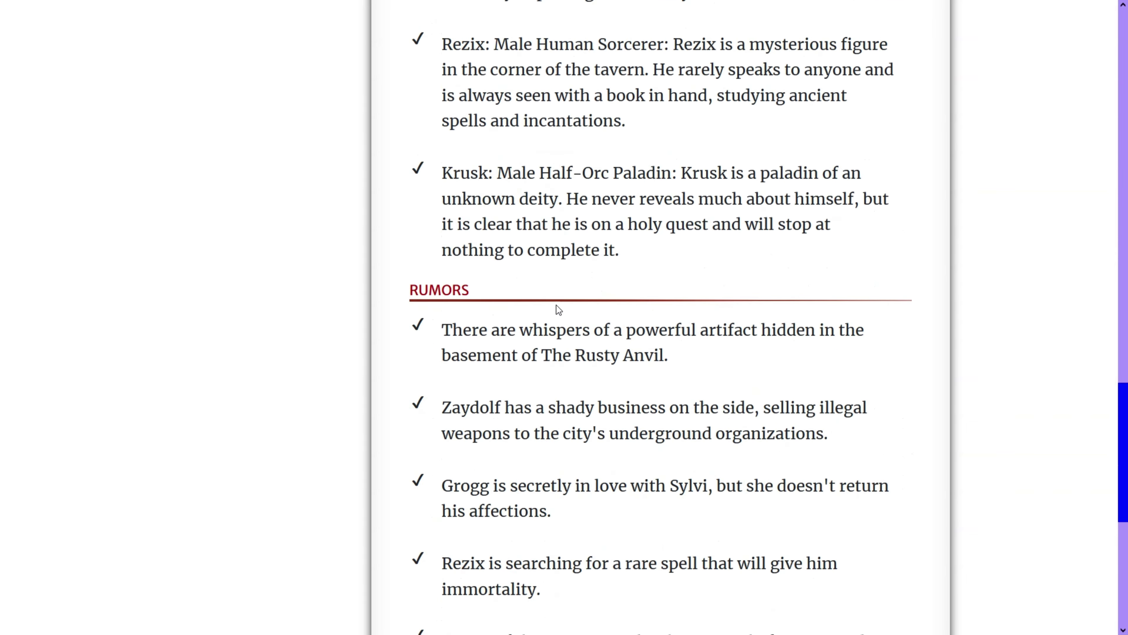
{"action": "scroll", "coordinate": [557, 305], "scroll_direction": "up", "scroll_amount": 20}
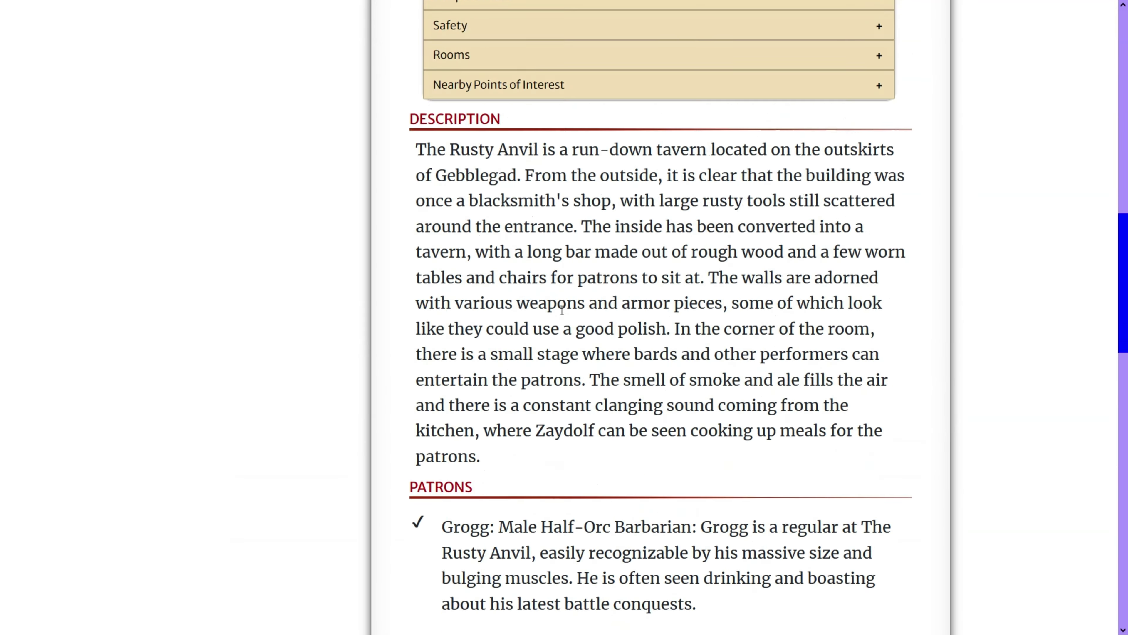
{"action": "scroll", "coordinate": [558, 310], "scroll_direction": "up", "scroll_amount": 12}
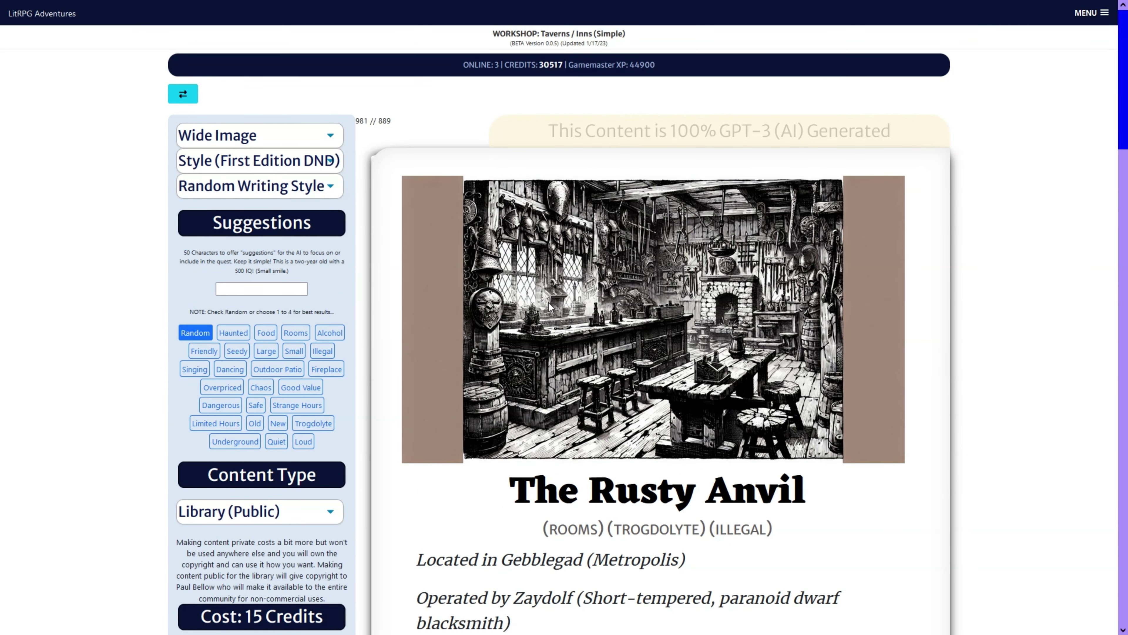
Step: Create a quest in Quests with Wide Image, Watercolor style and Random plot points
{"action": "key", "text": "alt+Left"}
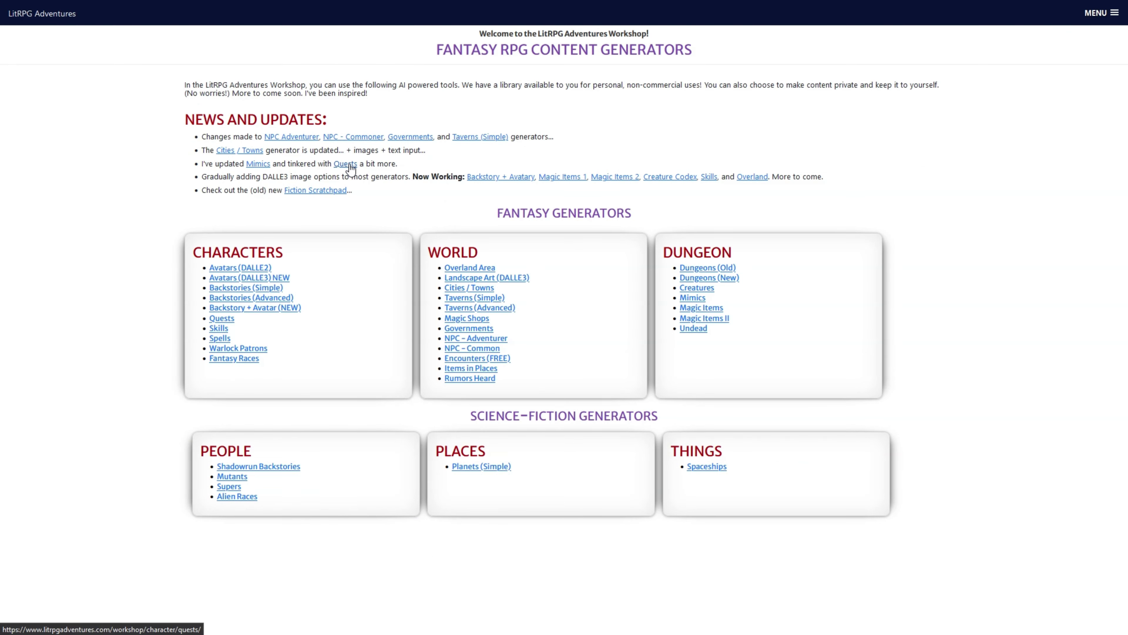
{"action": "left_click", "coordinate": [346, 164]}
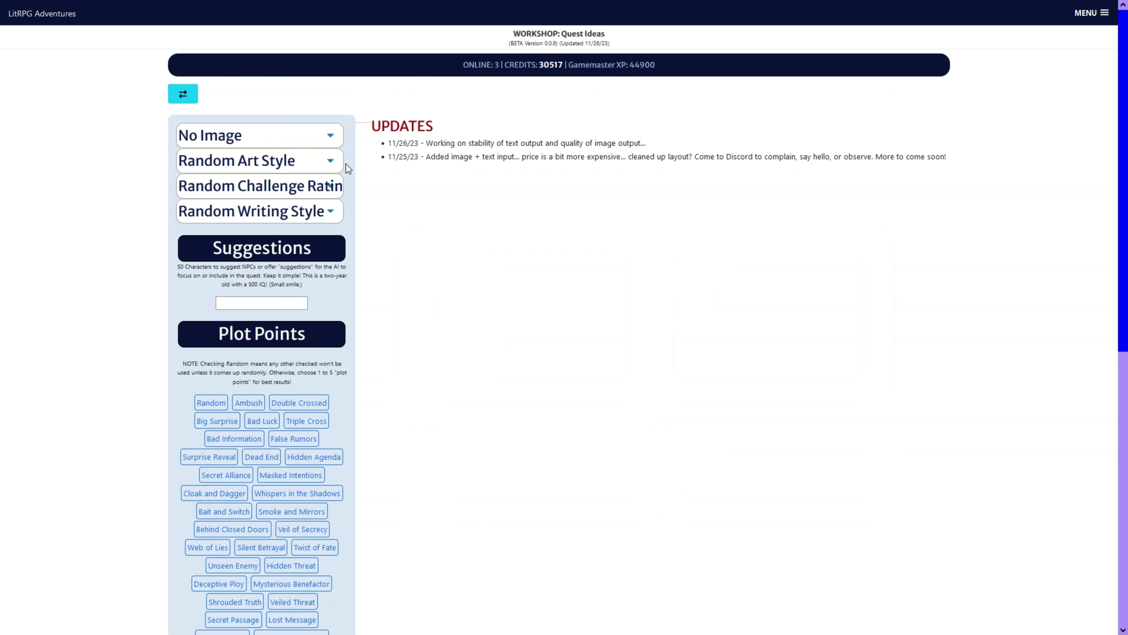
{"action": "key", "text": "Down"}
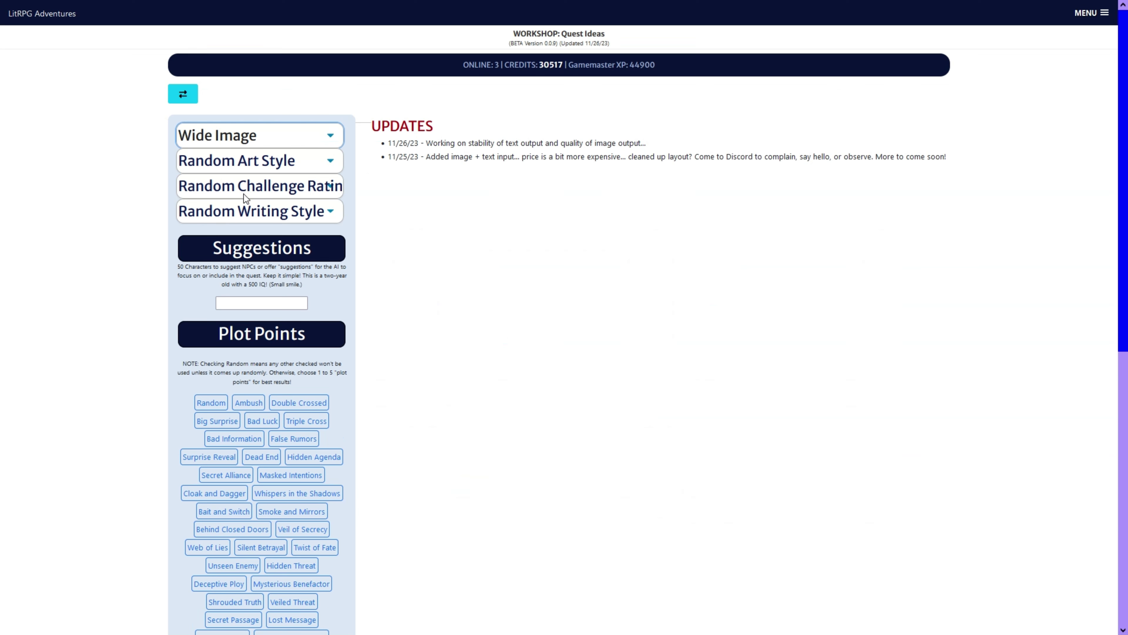
{"action": "key", "text": "Tab"}
{"action": "key", "text": "Down"}
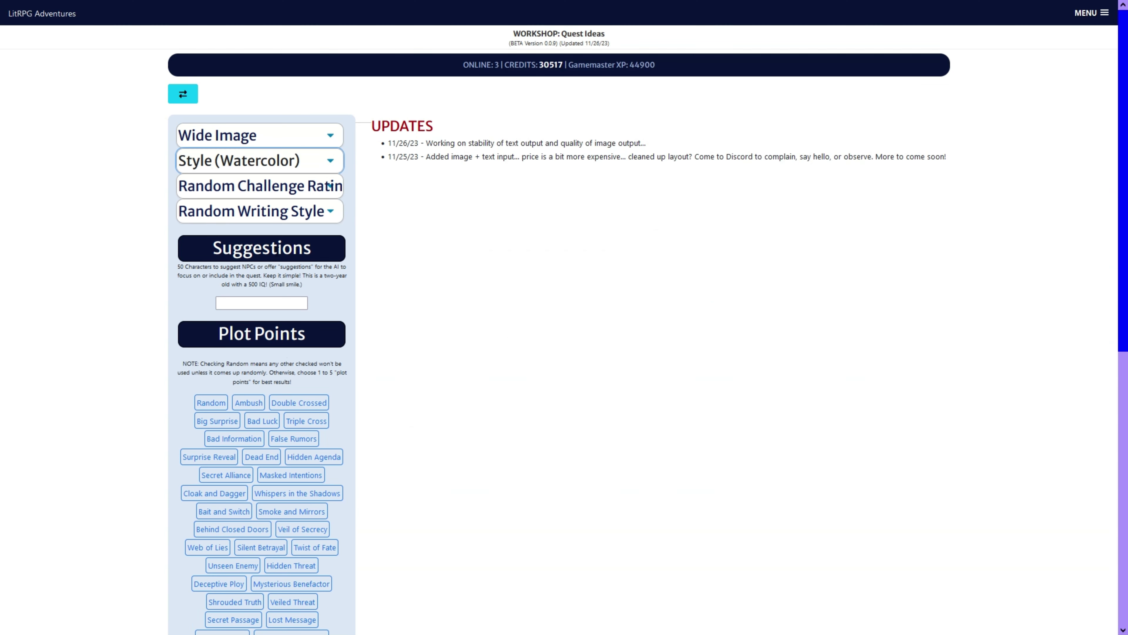
{"action": "left_click", "coordinate": [212, 402]}
{"action": "scroll", "coordinate": [269, 398], "scroll_direction": "down", "scroll_amount": 10}
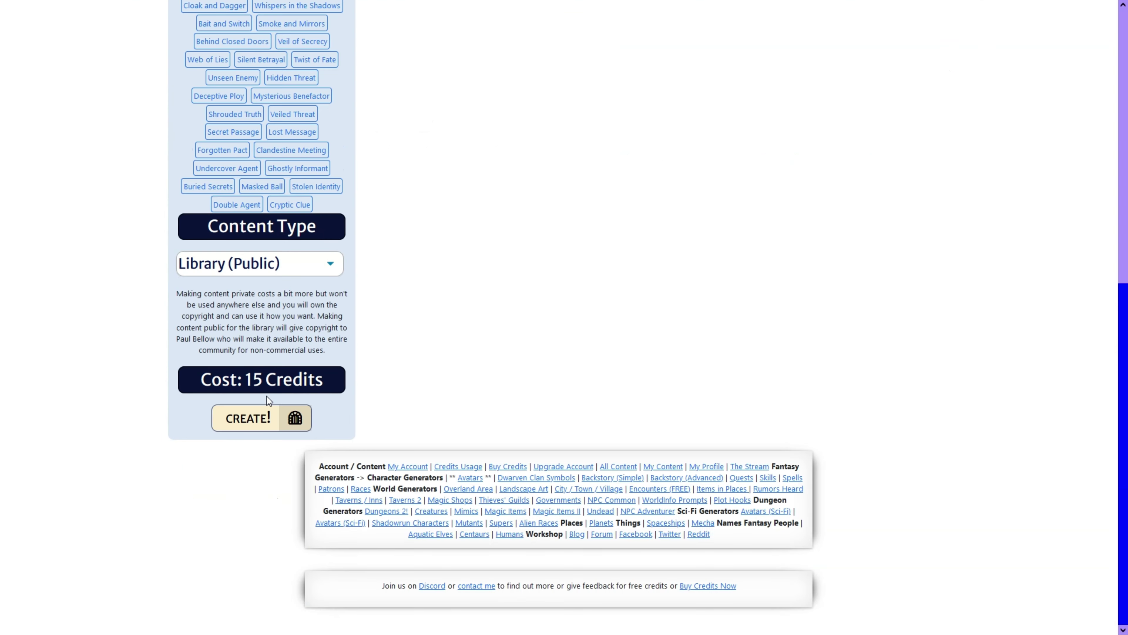
{"action": "left_click", "coordinate": [267, 418]}
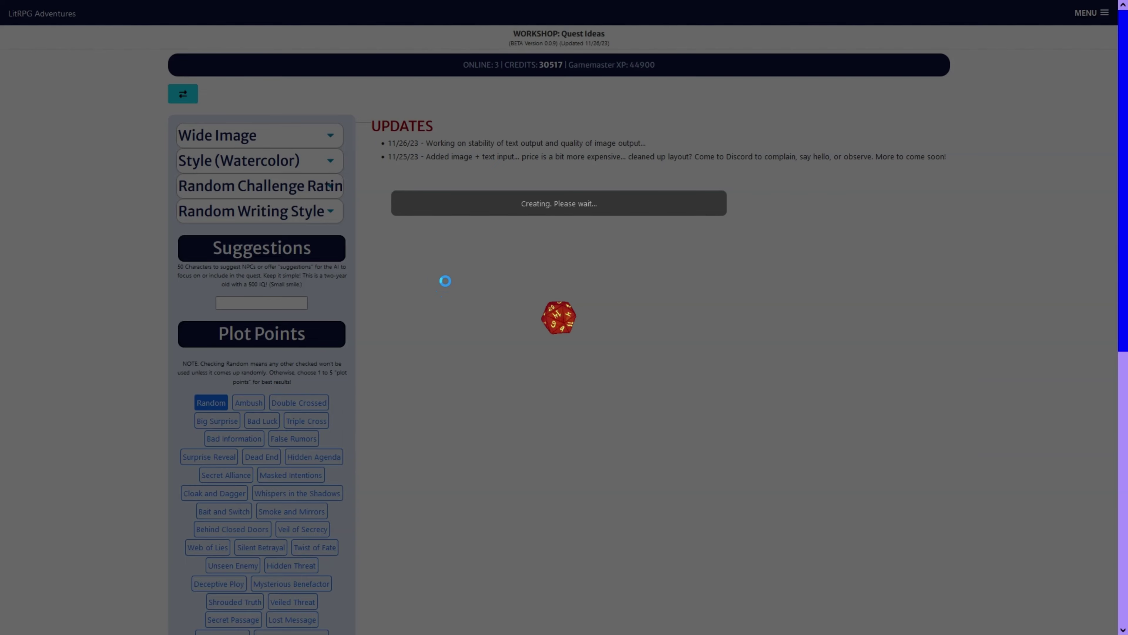
Step: Scroll down through the finished quest Zephyr's Song from Zephyr the Bard
{"action": "scroll", "coordinate": [437, 272], "scroll_direction": "down", "scroll_amount": 6}
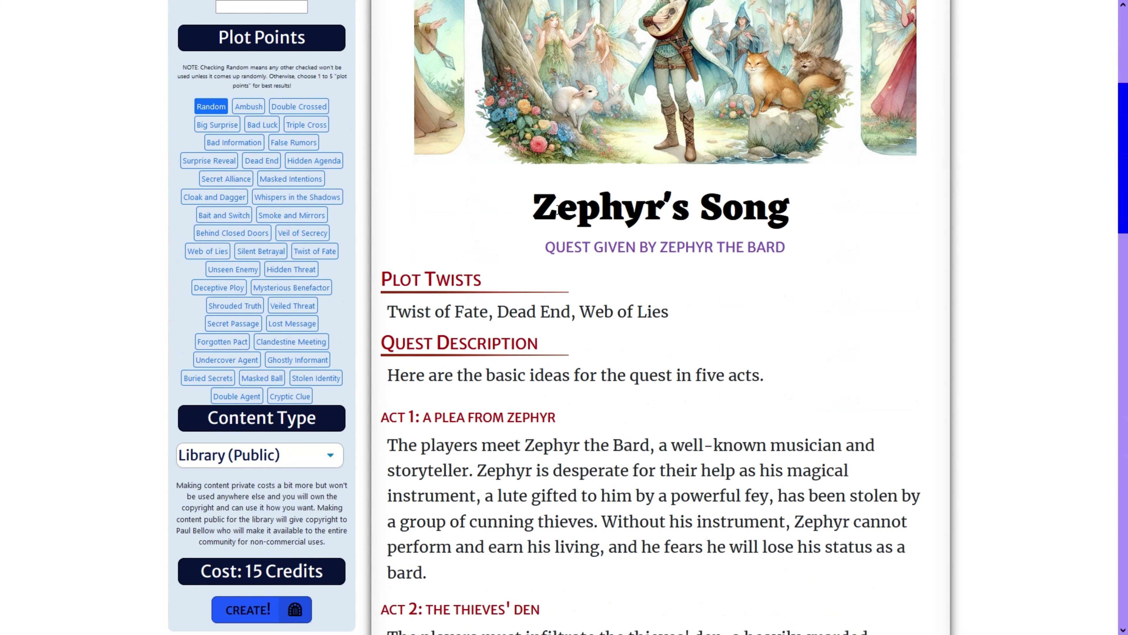
{"action": "scroll", "coordinate": [559, 202], "scroll_direction": "up", "scroll_amount": 2}
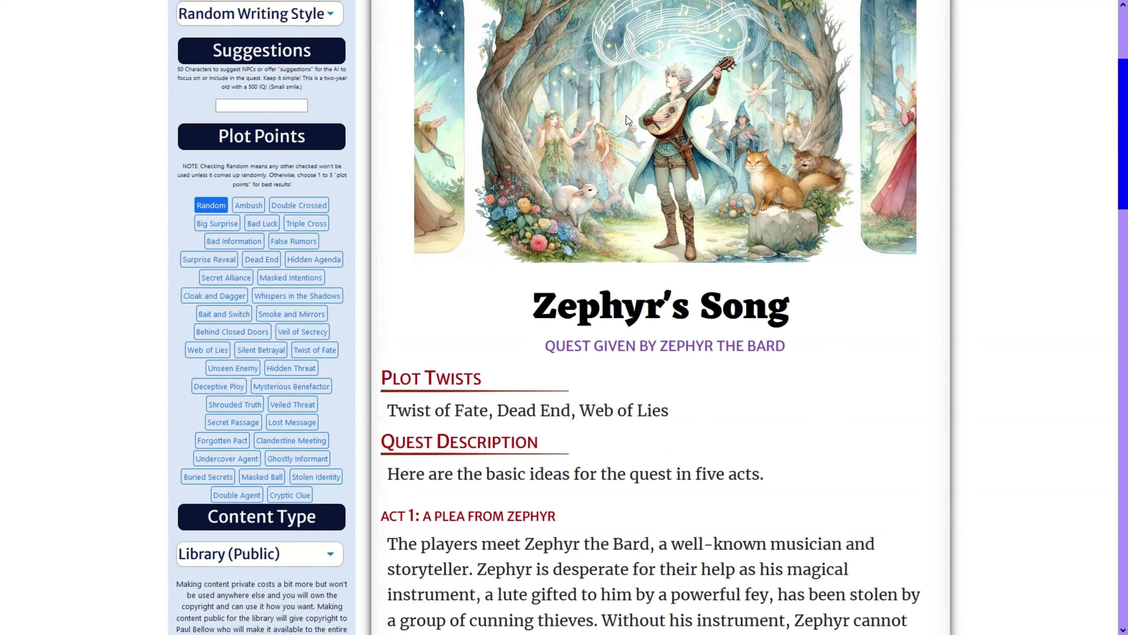
{"action": "scroll", "coordinate": [626, 116], "scroll_direction": "down", "scroll_amount": 4}
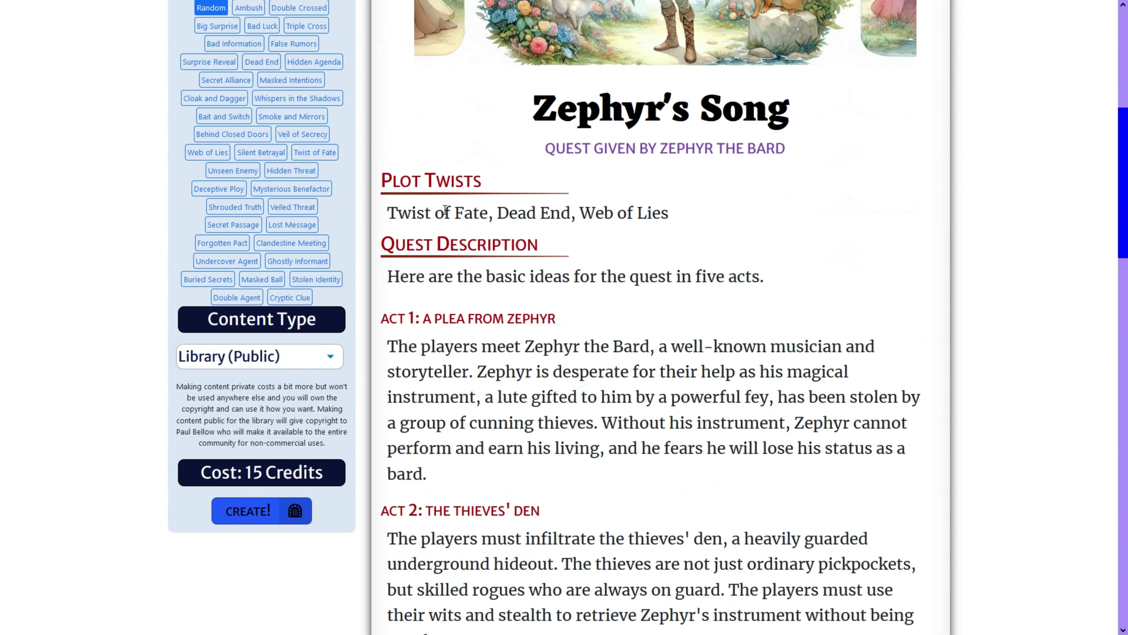
{"action": "scroll", "coordinate": [446, 256], "scroll_direction": "down", "scroll_amount": 2}
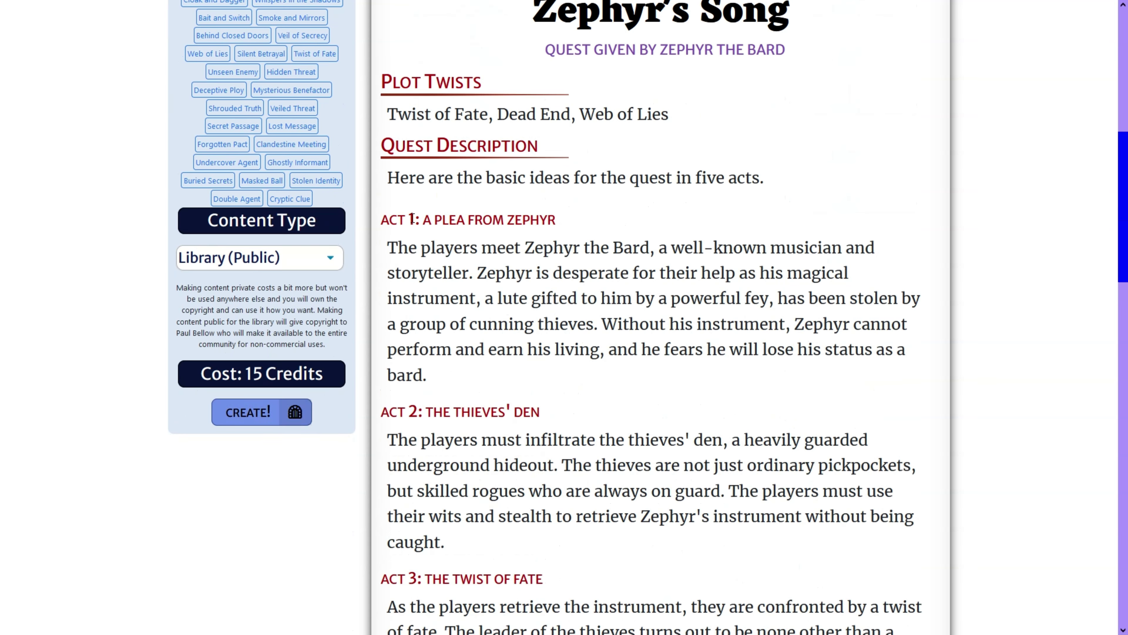
{"action": "left_click_drag", "start_coordinate": [406, 218], "coordinate": [524, 218]}
{"action": "scroll", "coordinate": [532, 218], "scroll_direction": "down", "scroll_amount": 4}
{"action": "scroll", "coordinate": [532, 218], "scroll_direction": "down", "scroll_amount": 15}
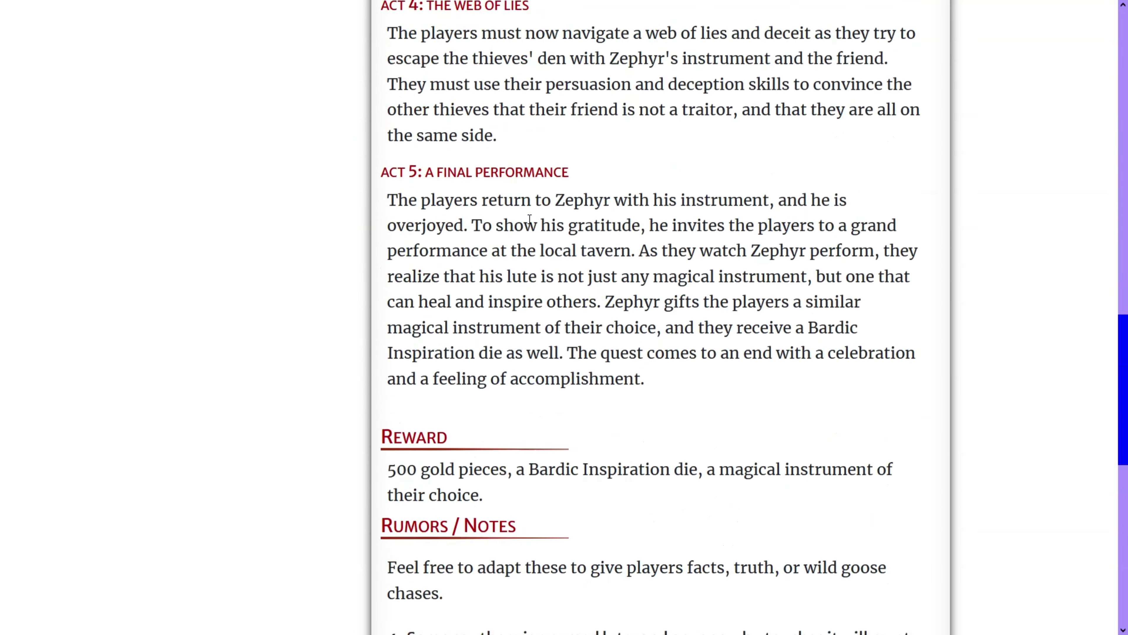
{"action": "scroll", "coordinate": [522, 219], "scroll_direction": "down", "scroll_amount": 1}
{"action": "left_click_drag", "start_coordinate": [439, 222], "coordinate": [484, 247]}
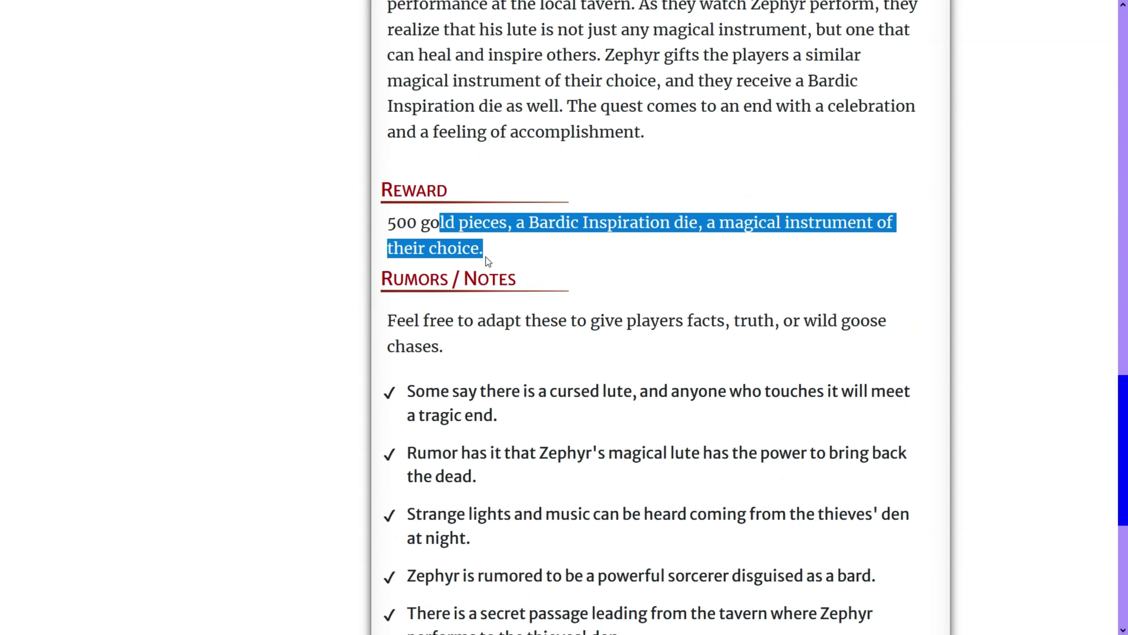
{"action": "scroll", "coordinate": [474, 341], "scroll_direction": "down", "scroll_amount": 4}
{"action": "left_click_drag", "start_coordinate": [477, 325], "coordinate": [529, 369]}
{"action": "scroll", "coordinate": [526, 361], "scroll_direction": "up", "scroll_amount": 20}
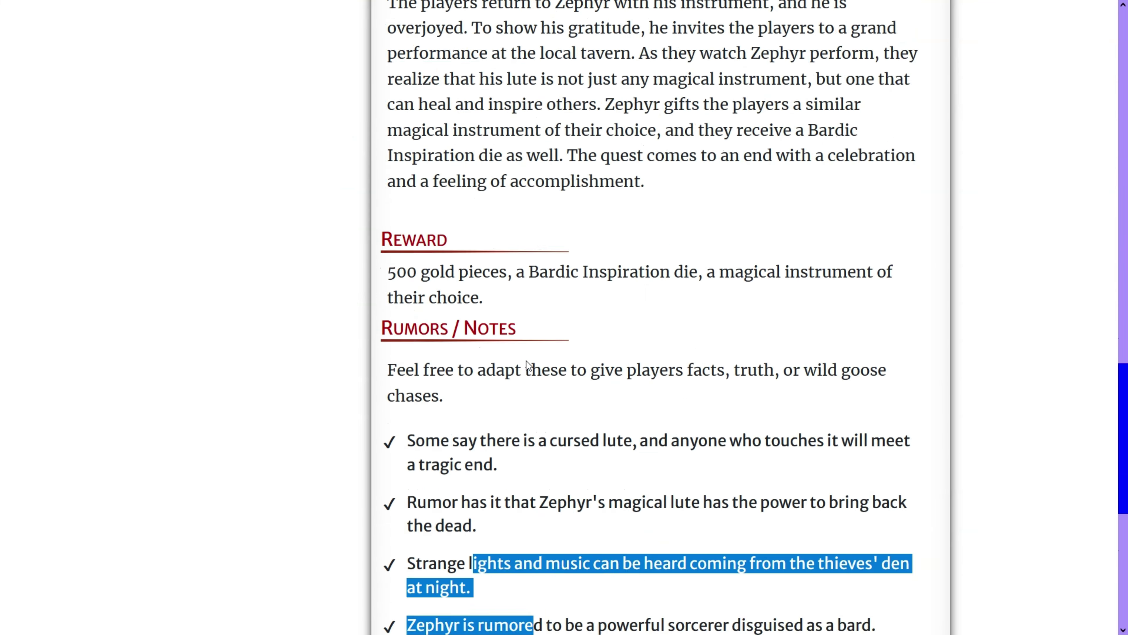
{"action": "scroll", "coordinate": [528, 361], "scroll_direction": "up", "scroll_amount": 10}
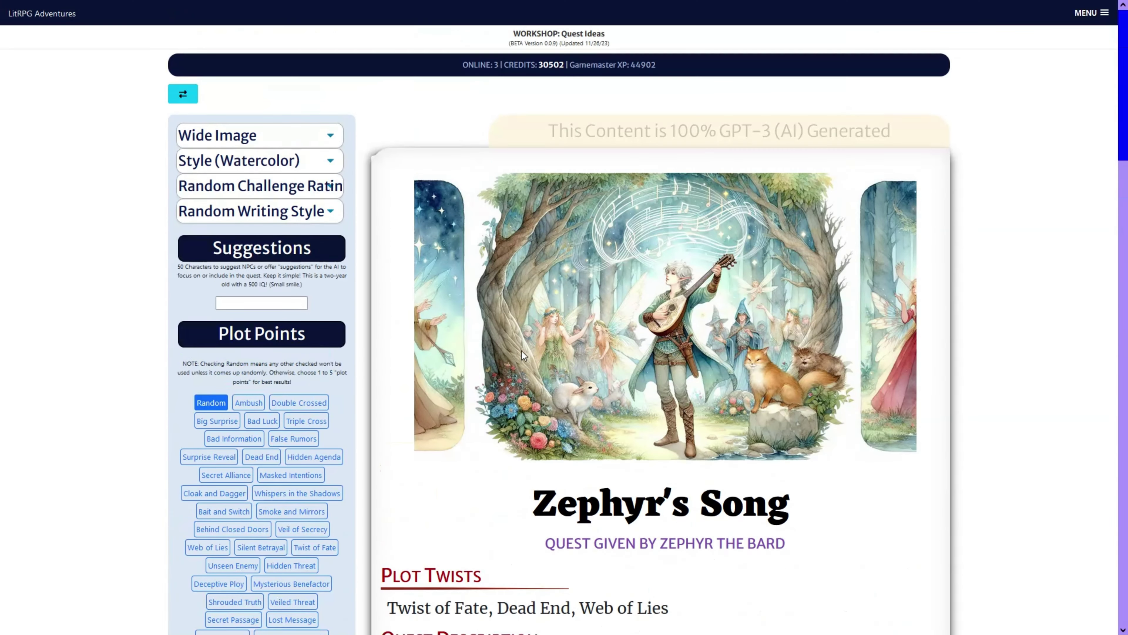
Step: Set the Mimic Maker to Wide Image, CR 4, True Neutral, 2001–4000 years and Margaret Weis style
{"action": "key", "text": "alt+Left"}
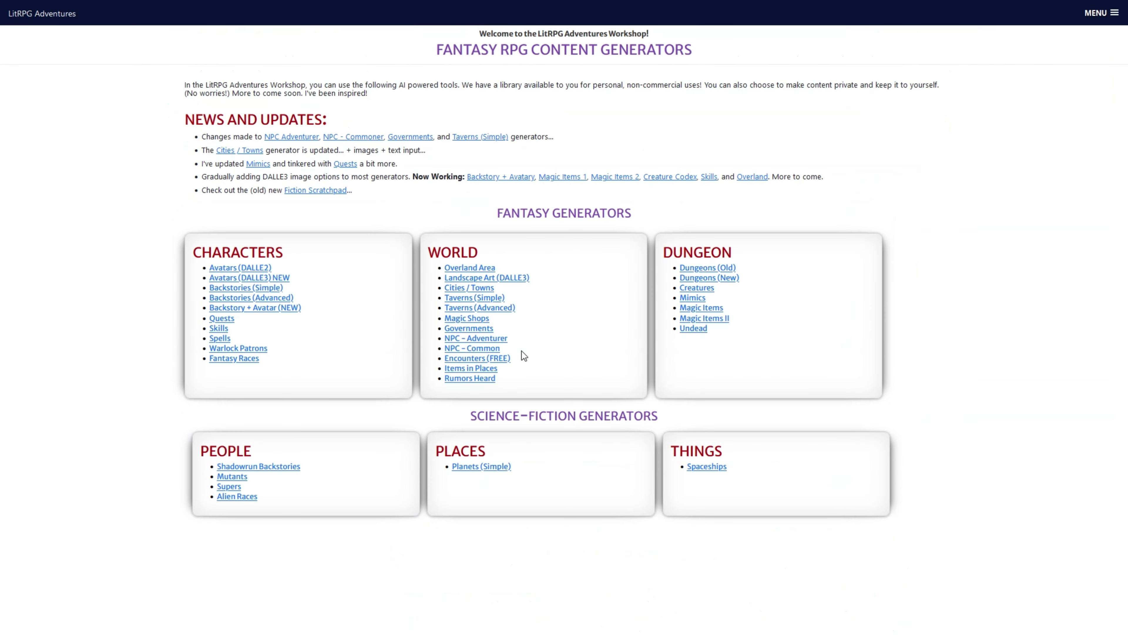
{"action": "left_click", "coordinate": [260, 166]}
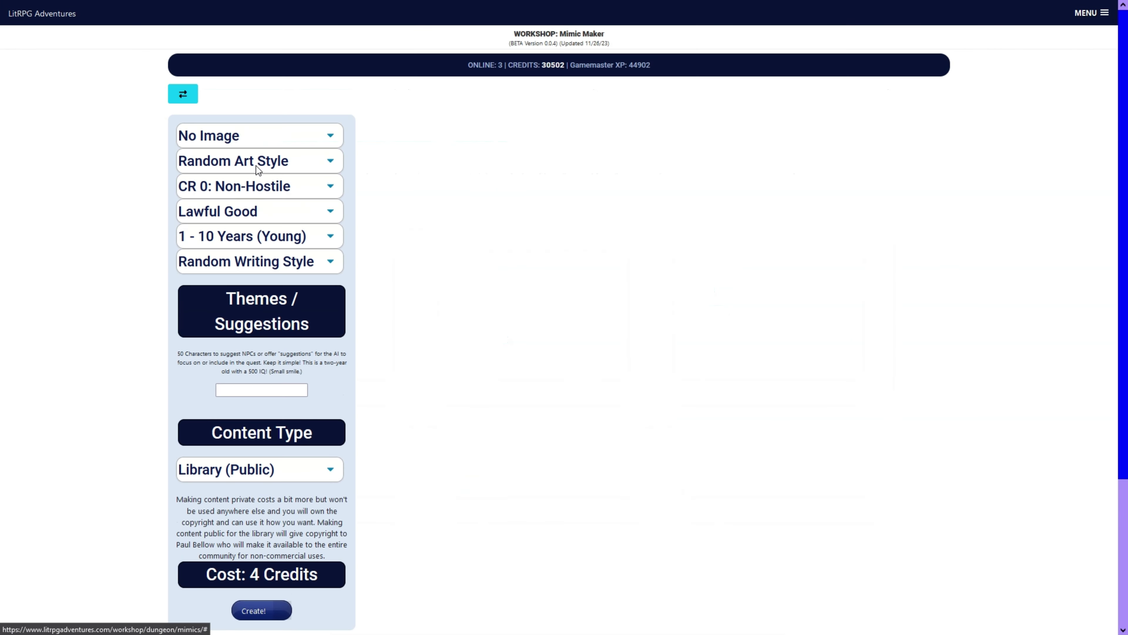
{"action": "left_click", "coordinate": [264, 237]}
{"action": "left_click", "coordinate": [262, 188]}
{"action": "left_click", "coordinate": [303, 360]}
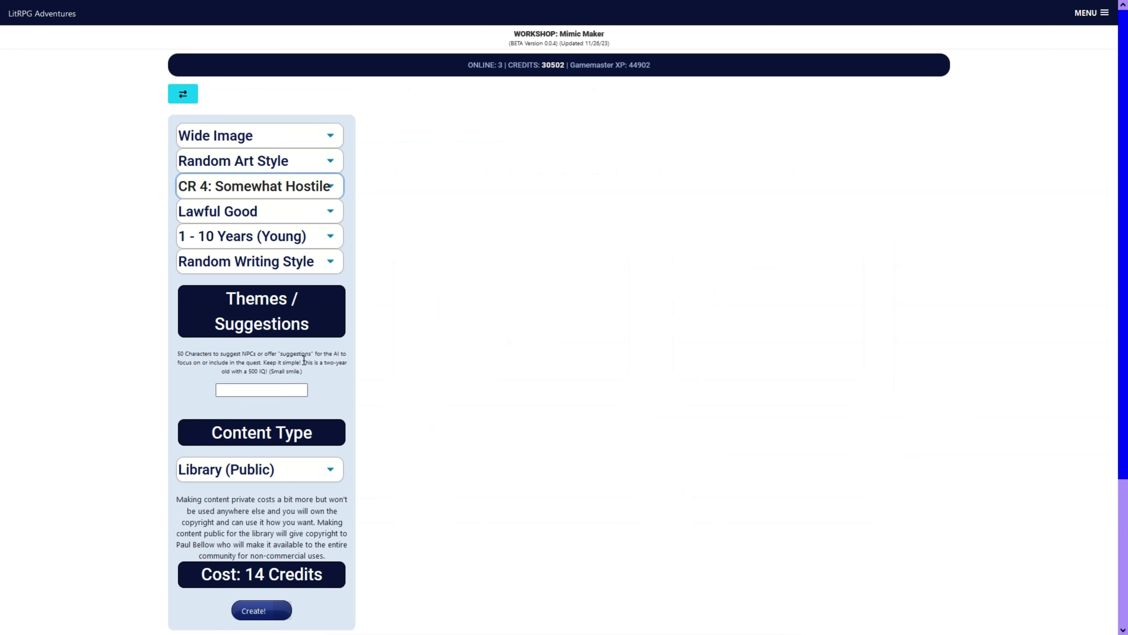
{"action": "left_click", "coordinate": [283, 213]}
{"action": "left_click", "coordinate": [277, 363]}
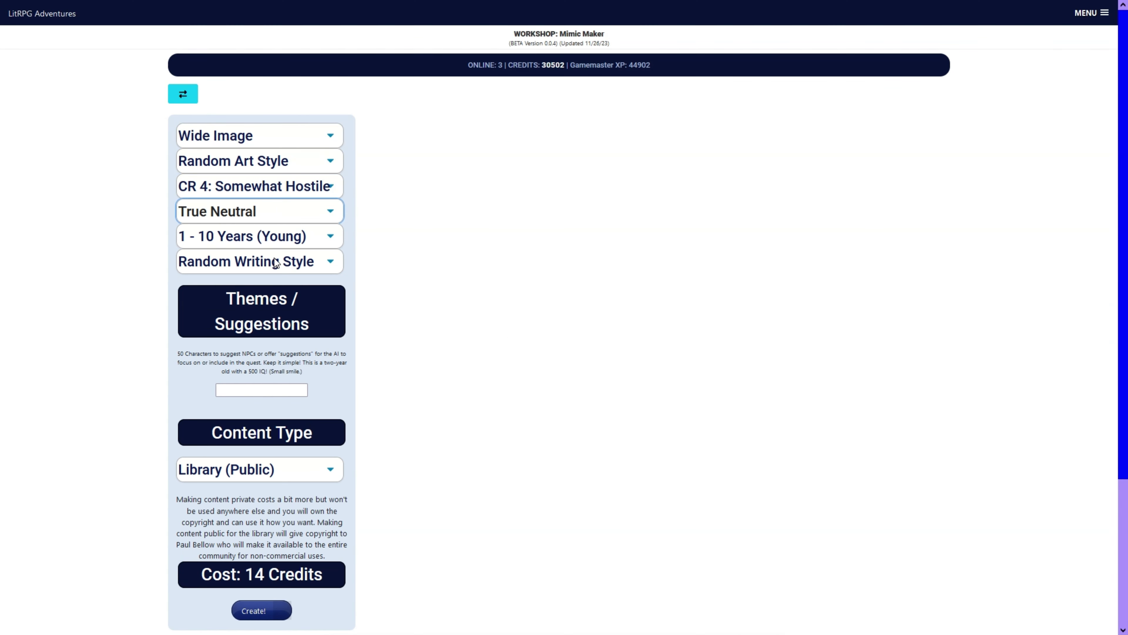
{"action": "left_click", "coordinate": [274, 245]}
{"action": "left_click", "coordinate": [266, 365]}
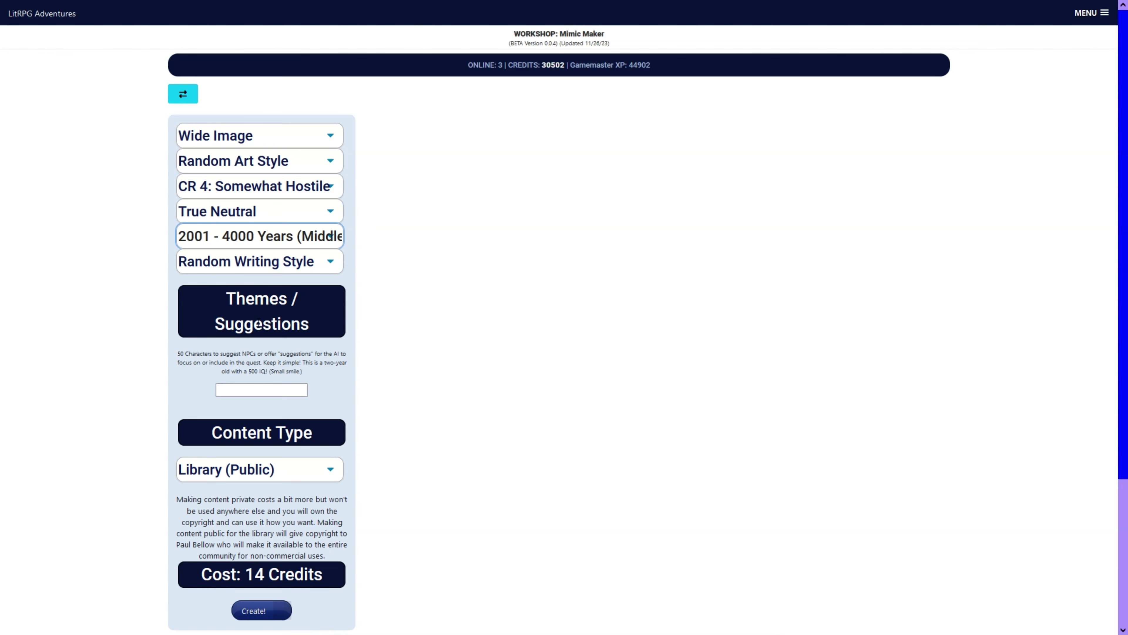
{"action": "left_click", "coordinate": [263, 262]}
{"action": "left_click", "coordinate": [272, 428]}
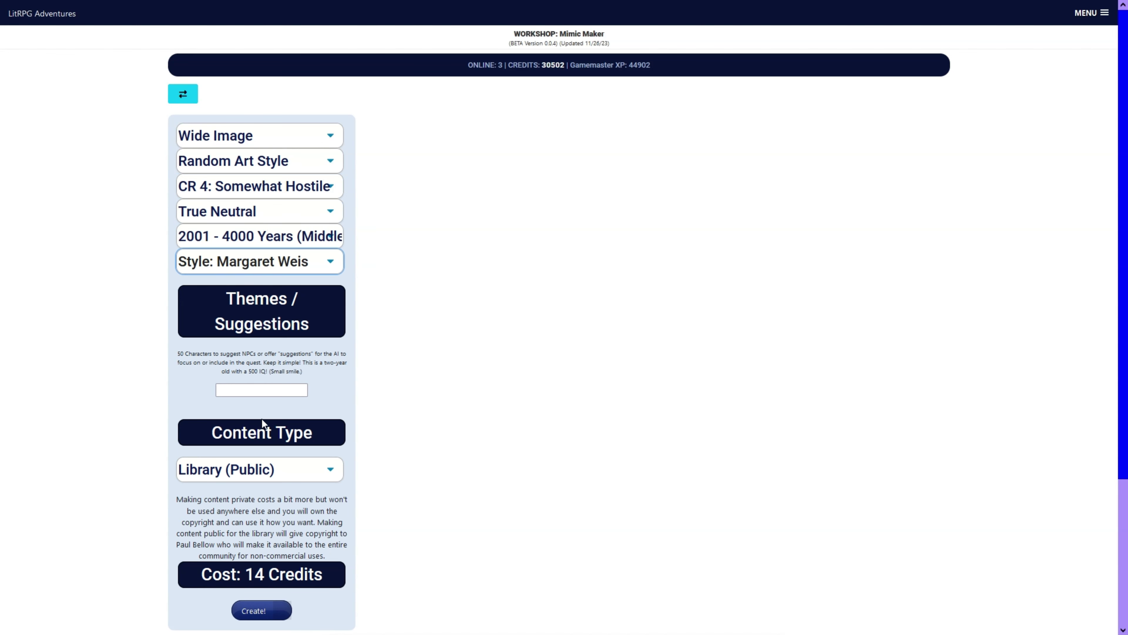
Step: Enter 'shape of a teapot' as the suggestion and create the mimic
{"action": "left_click", "coordinate": [247, 621]}
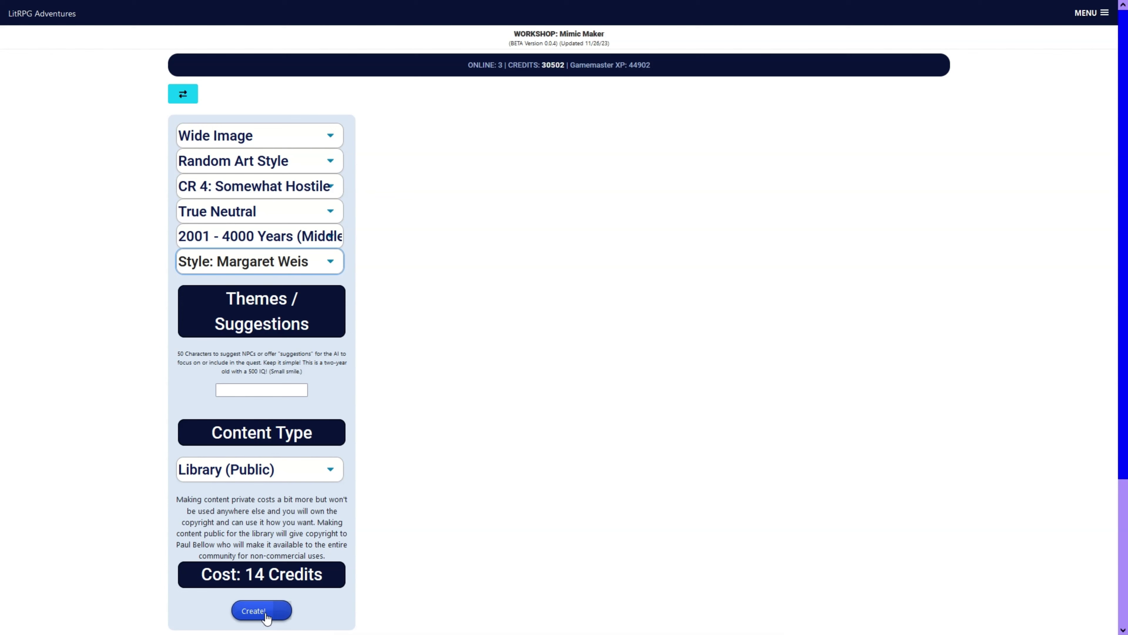
{"action": "left_click", "coordinate": [250, 391]}
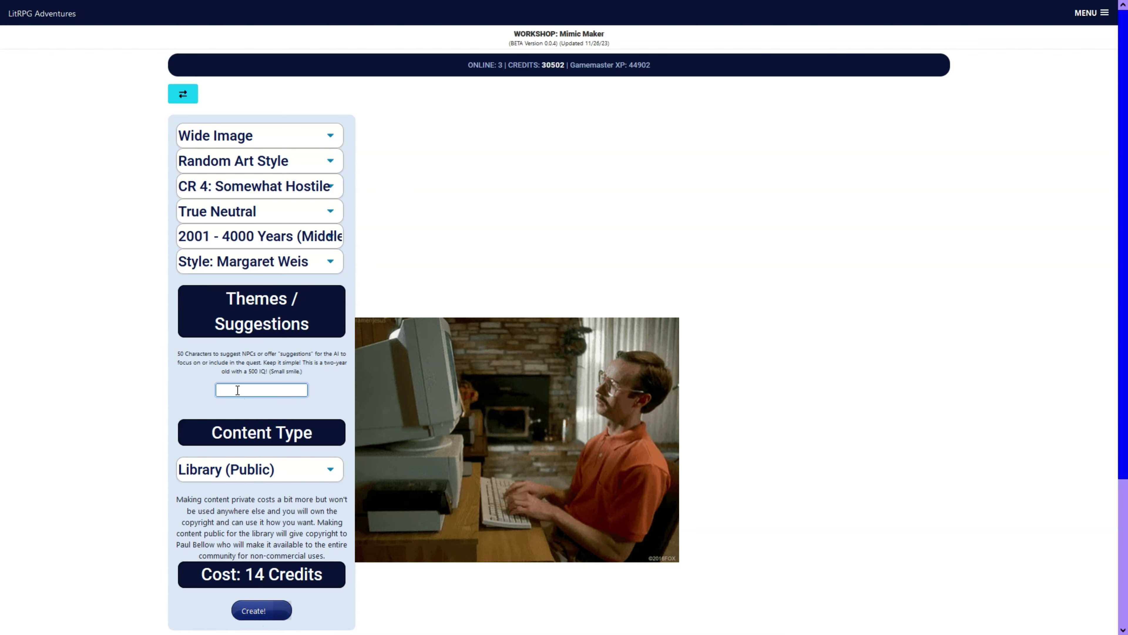
{"action": "type", "text": "shape of a teapot"}
{"action": "left_click", "coordinate": [267, 619]}
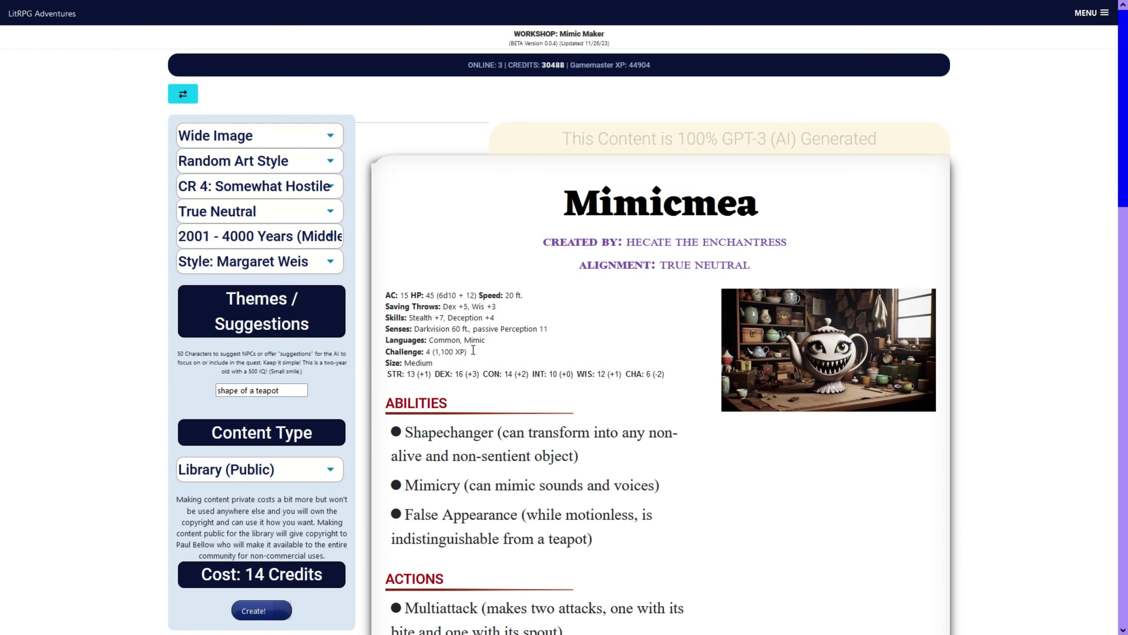
Step: Read Mimicmea's stat block, highlighting the lines from HP to Size
{"action": "scroll", "coordinate": [473, 351], "scroll_direction": "down", "scroll_amount": 1}
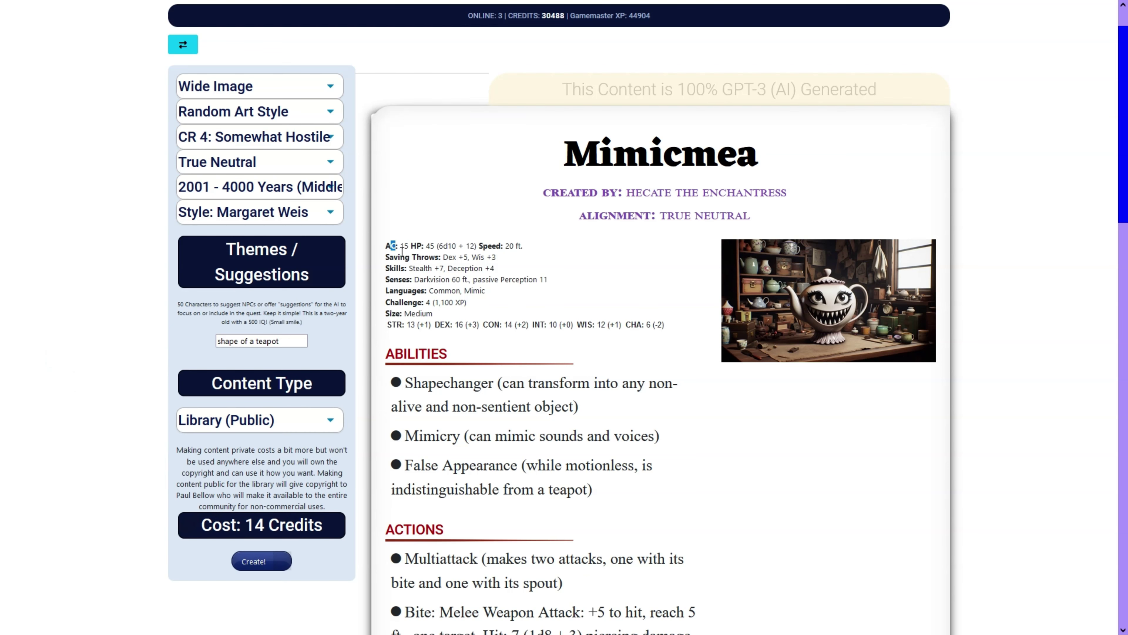
{"action": "left_click_drag", "start_coordinate": [402, 252], "coordinate": [461, 302]}
{"action": "left_click", "coordinate": [461, 302]}
{"action": "left_click_drag", "start_coordinate": [429, 251], "coordinate": [479, 321]}
{"action": "scroll", "coordinate": [479, 321], "scroll_direction": "down", "scroll_amount": 4}
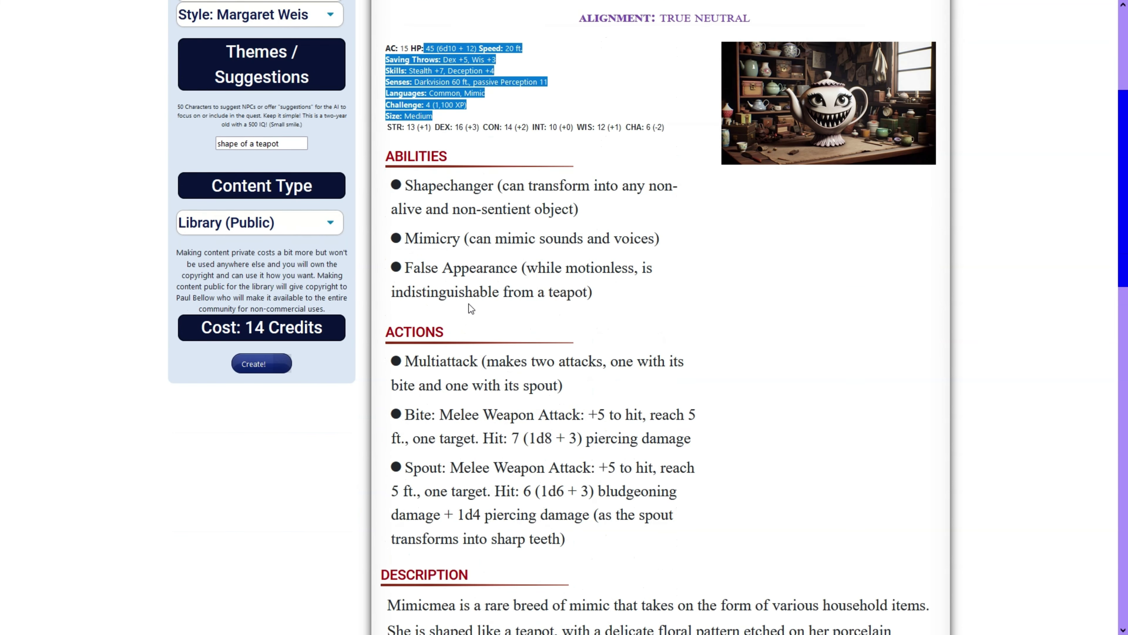
Step: Read on through the Abilities, Multiattack, Spout and Combat text, highlighting passages
{"action": "left_click_drag", "start_coordinate": [439, 192], "coordinate": [476, 291]}
{"action": "scroll", "coordinate": [476, 291], "scroll_direction": "down", "scroll_amount": 3}
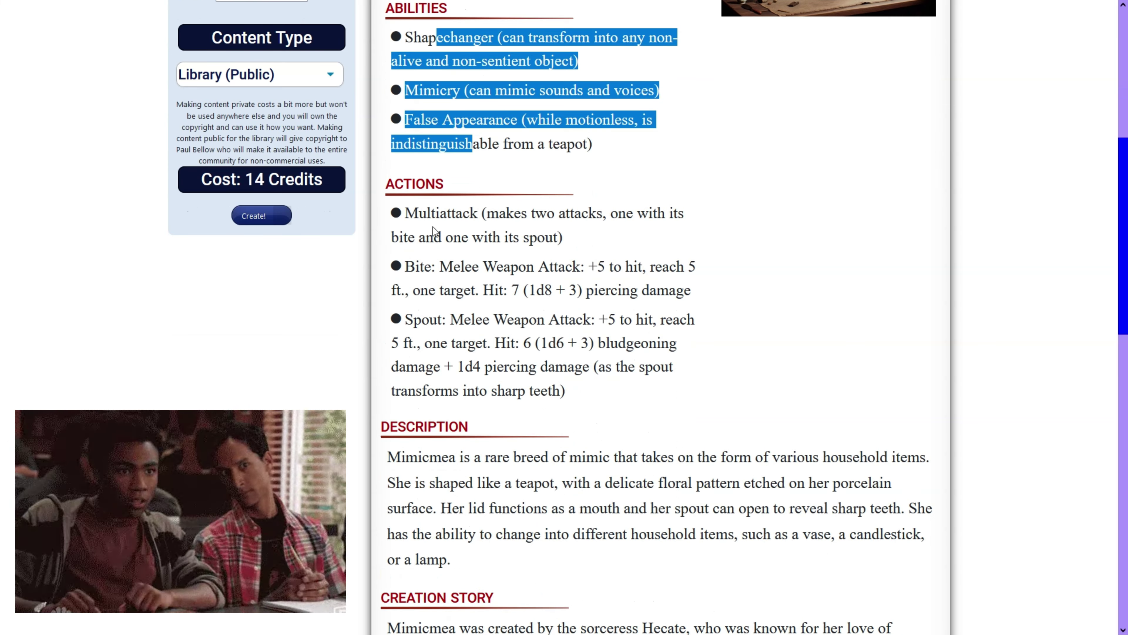
{"action": "left_click", "coordinate": [432, 213]}
{"action": "left_click_drag", "start_coordinate": [432, 212], "coordinate": [457, 289]}
{"action": "double_click", "coordinate": [418, 319]}
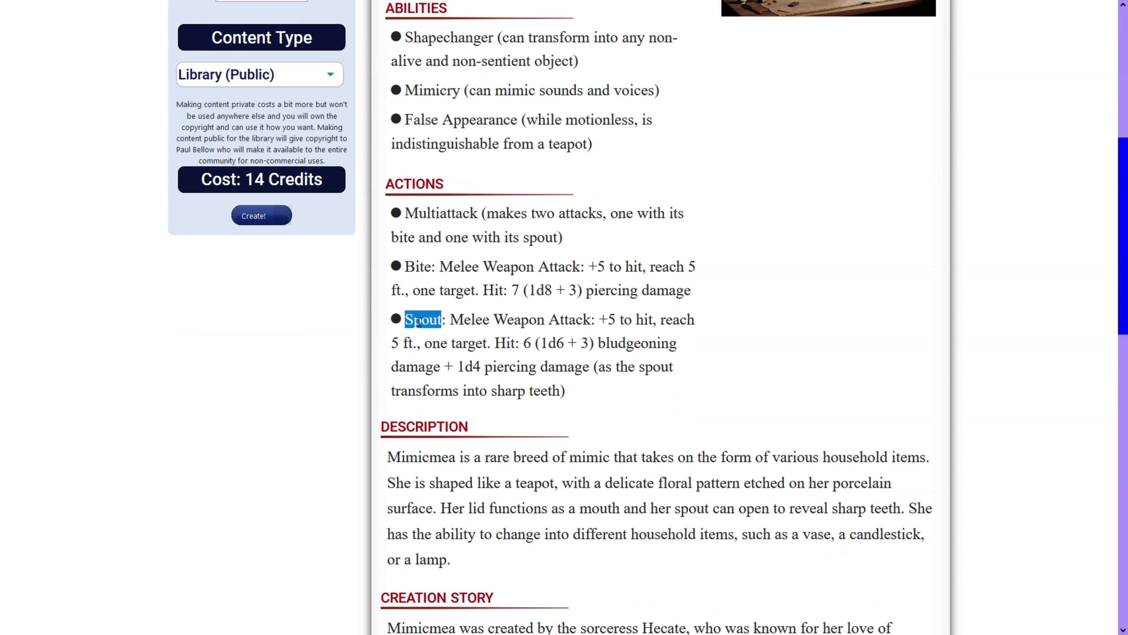
{"action": "scroll", "coordinate": [419, 321], "scroll_direction": "down", "scroll_amount": 4}
{"action": "scroll", "coordinate": [419, 322], "scroll_direction": "down", "scroll_amount": 5}
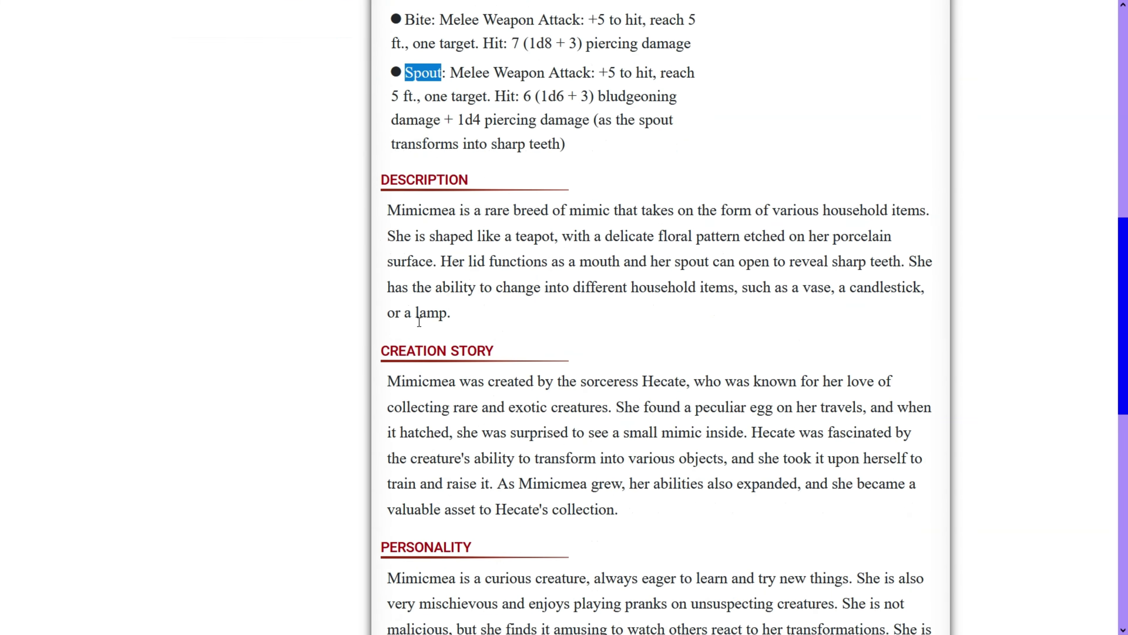
{"action": "scroll", "coordinate": [419, 322], "scroll_direction": "down", "scroll_amount": 1}
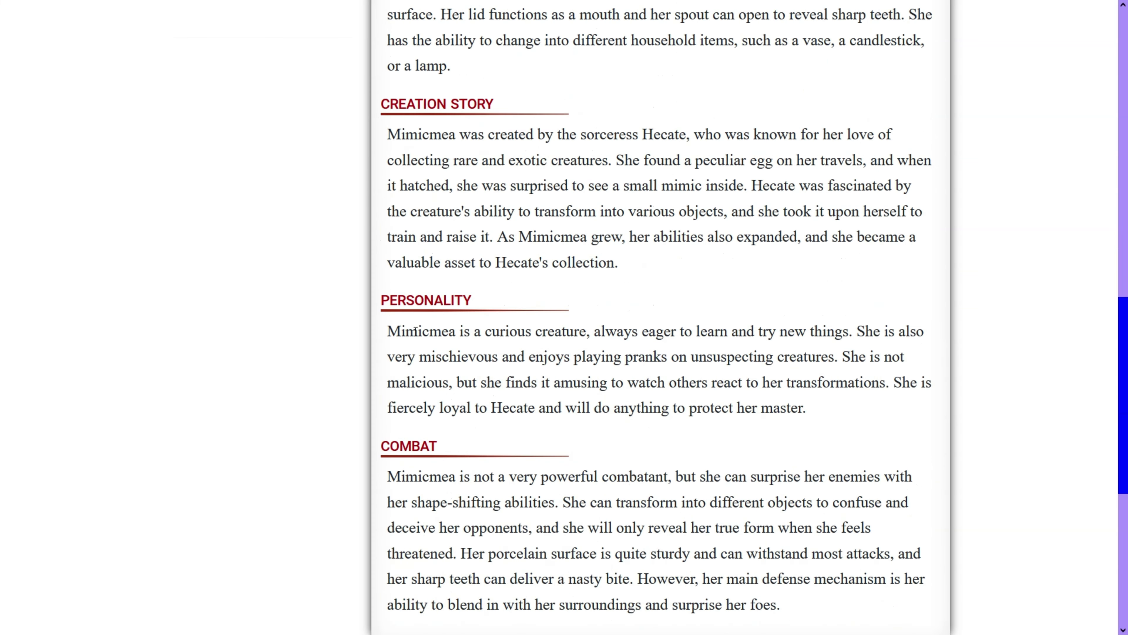
{"action": "left_click_drag", "start_coordinate": [405, 331], "coordinate": [720, 332]}
{"action": "scroll", "coordinate": [720, 332], "scroll_direction": "down", "scroll_amount": 3}
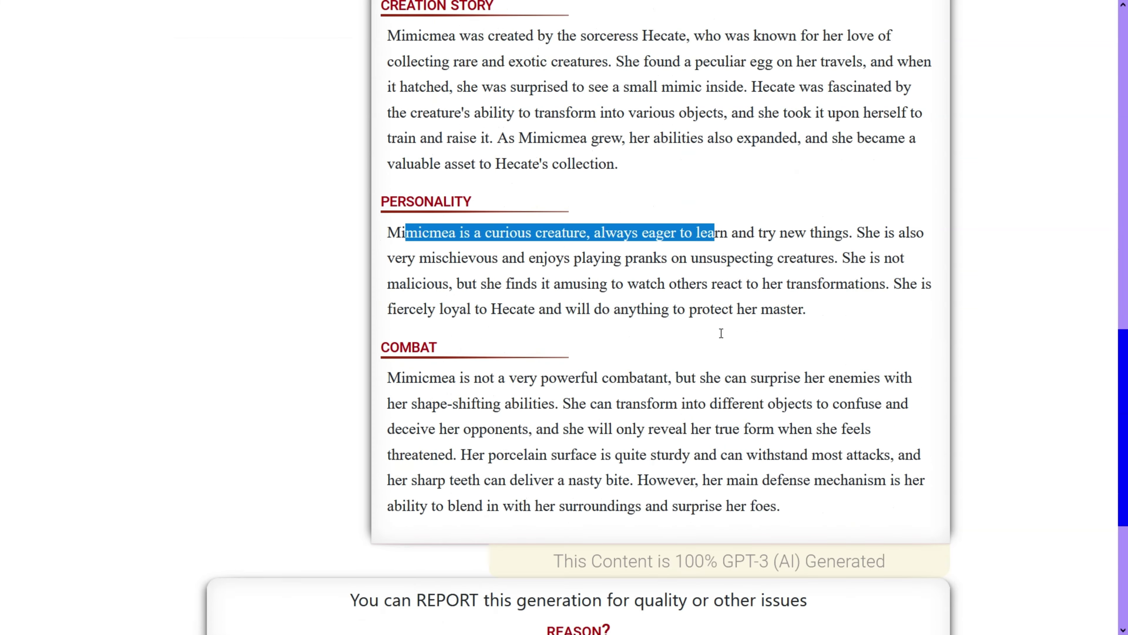
{"action": "left_click_drag", "start_coordinate": [558, 332], "coordinate": [688, 330]}
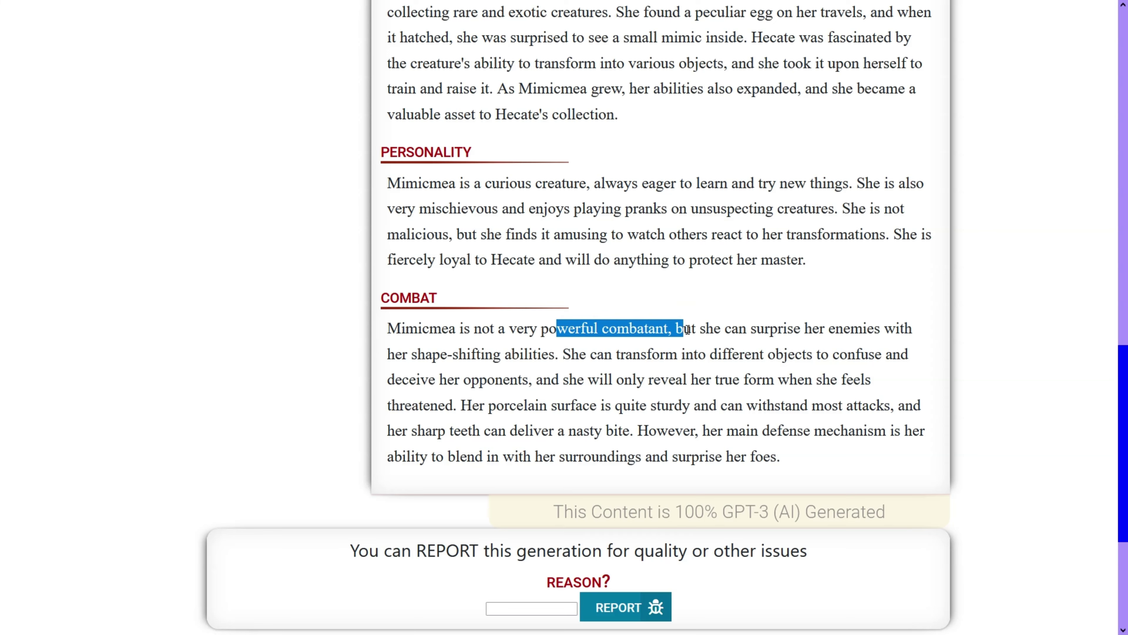
{"action": "scroll", "coordinate": [629, 351], "scroll_direction": "up", "scroll_amount": 20}
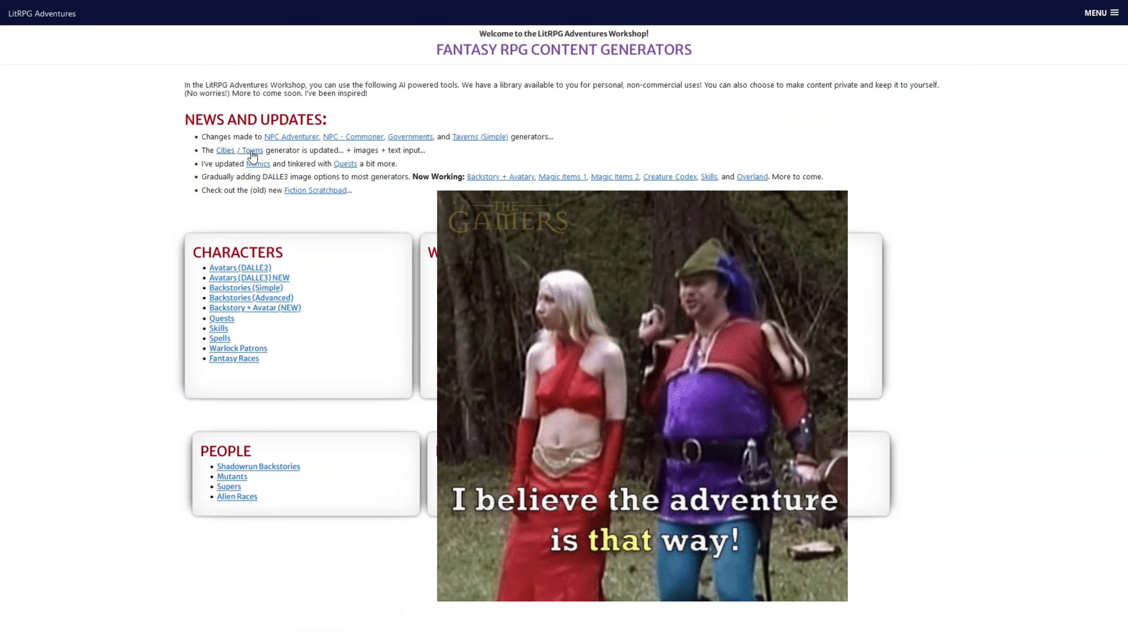
Step: Create a Wide Image watercolor hamlet in Tracy Hickman style with Random tags in Cities / Towns
{"action": "left_click", "coordinate": [238, 150]}
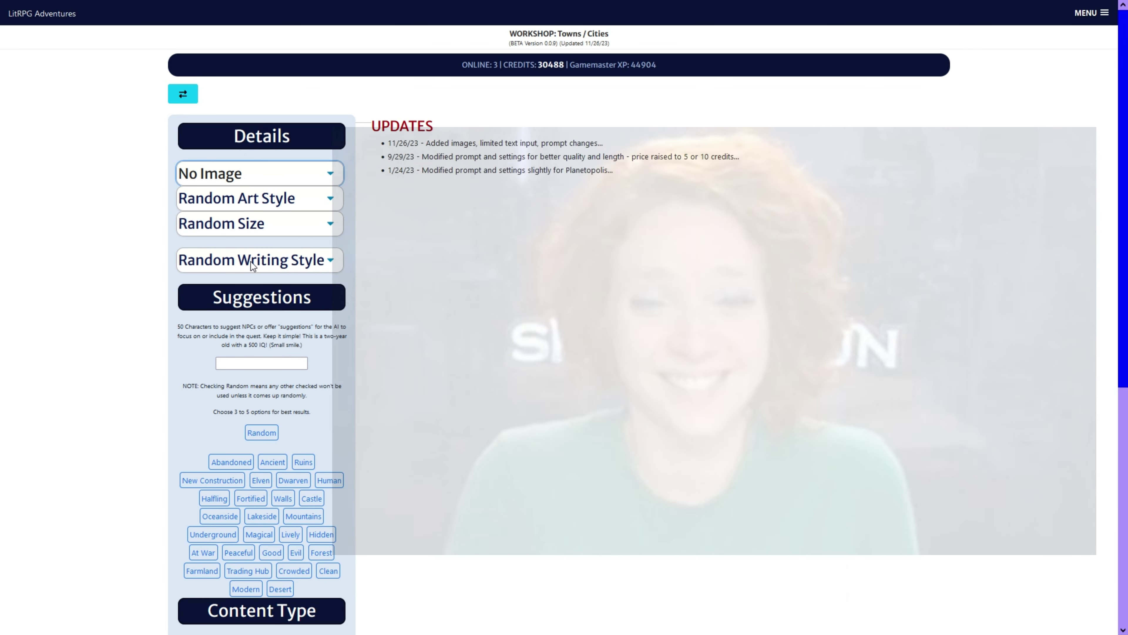
{"action": "left_click", "coordinate": [250, 261]}
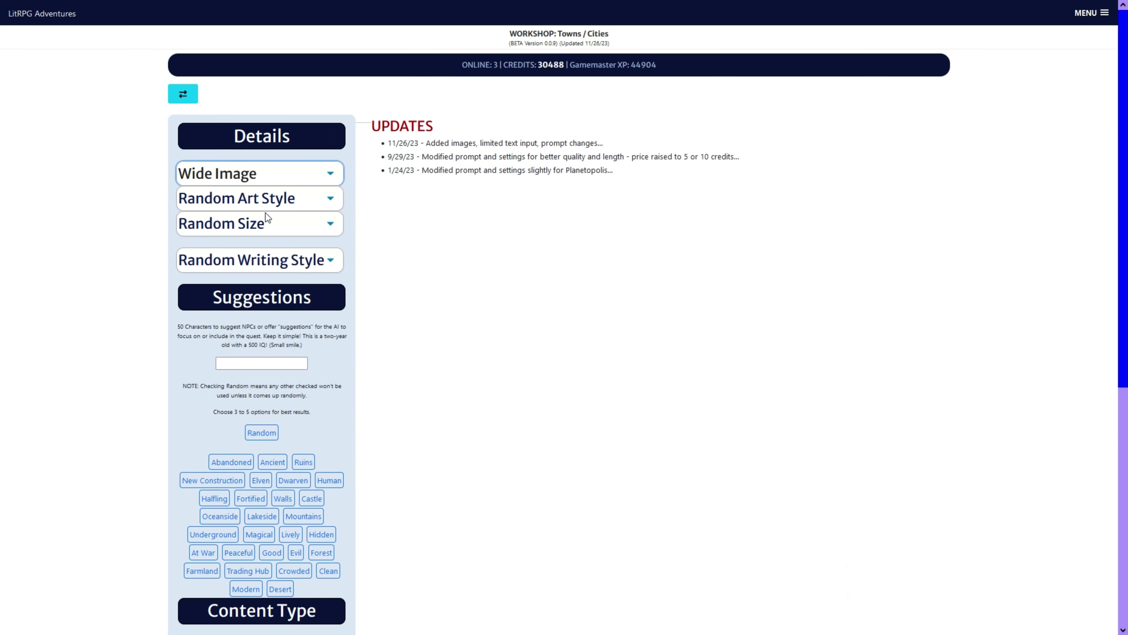
{"action": "left_click", "coordinate": [264, 354]}
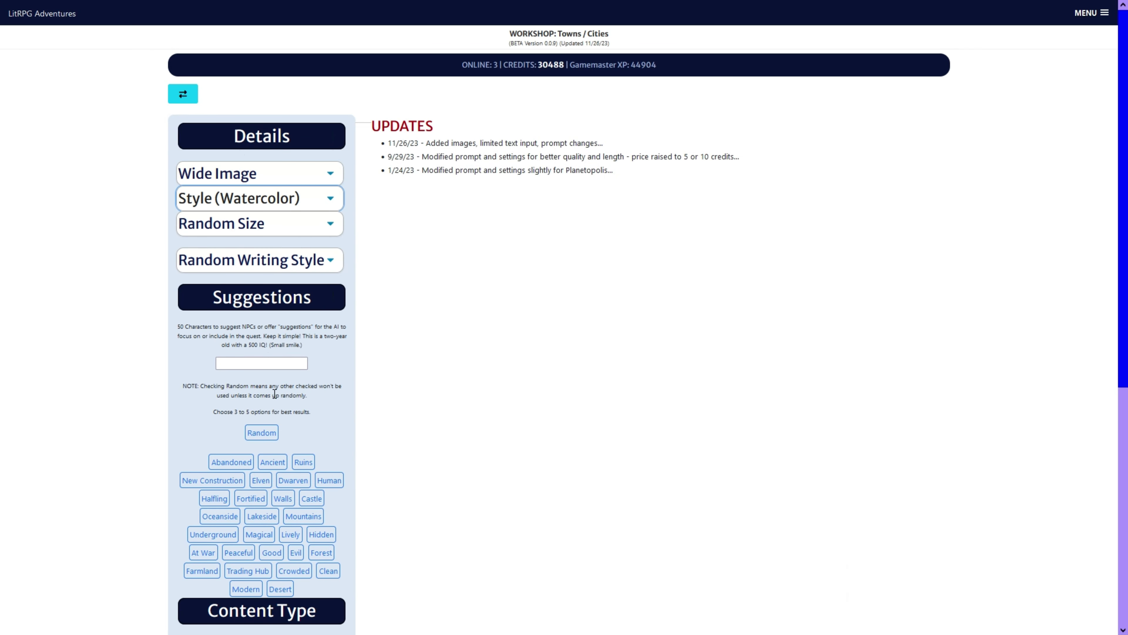
{"action": "left_click", "coordinate": [280, 259]}
{"action": "left_click", "coordinate": [263, 410]}
{"action": "left_click", "coordinate": [262, 235]}
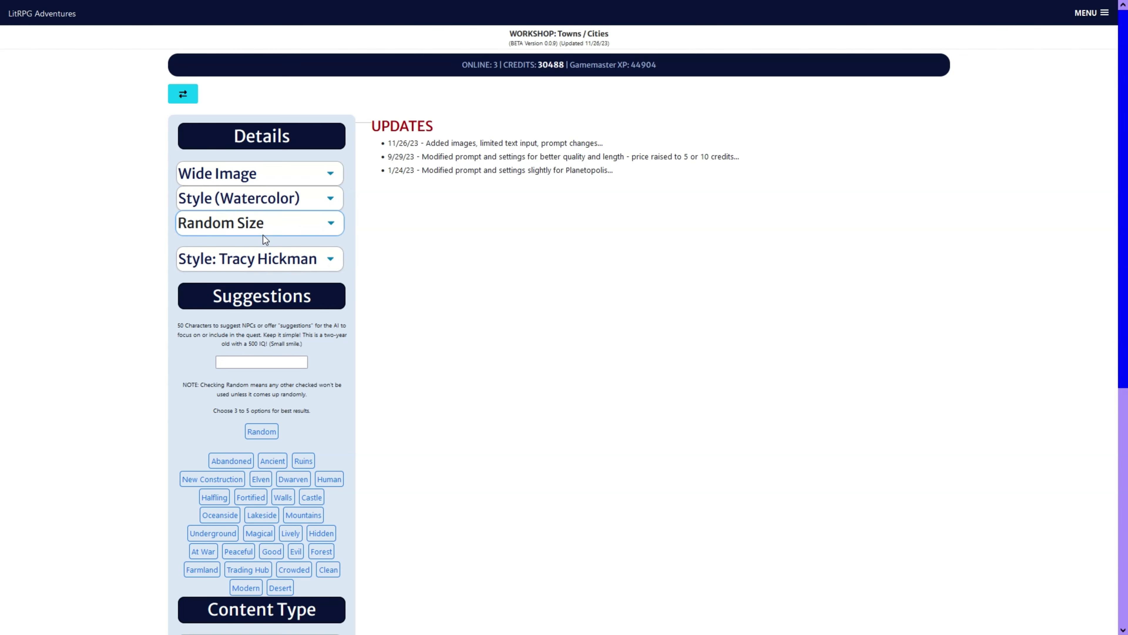
{"action": "left_click", "coordinate": [260, 314]}
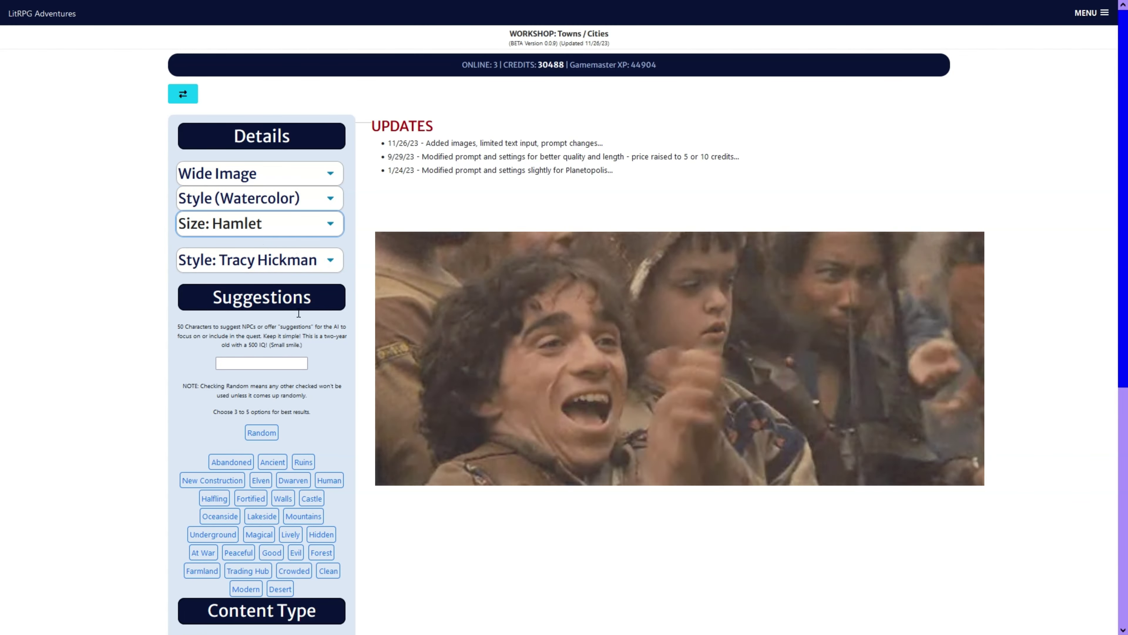
{"action": "scroll", "coordinate": [296, 316], "scroll_direction": "down", "scroll_amount": 3}
{"action": "left_click", "coordinate": [261, 284]}
{"action": "scroll", "coordinate": [261, 284], "scroll_direction": "down", "scroll_amount": 5}
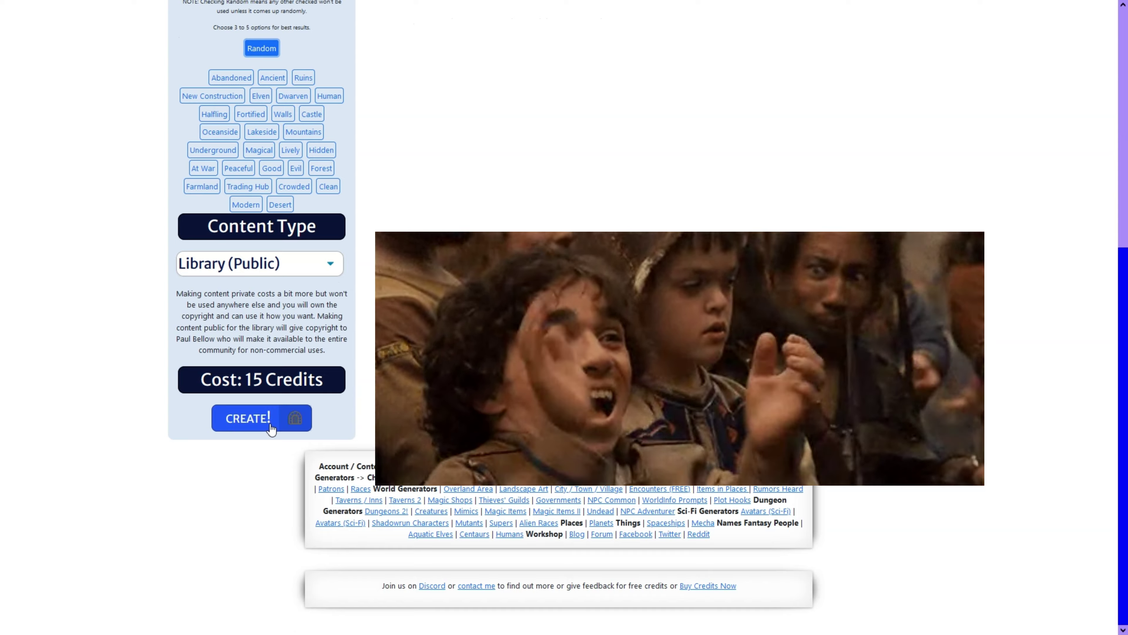
{"action": "left_click", "coordinate": [274, 429]}
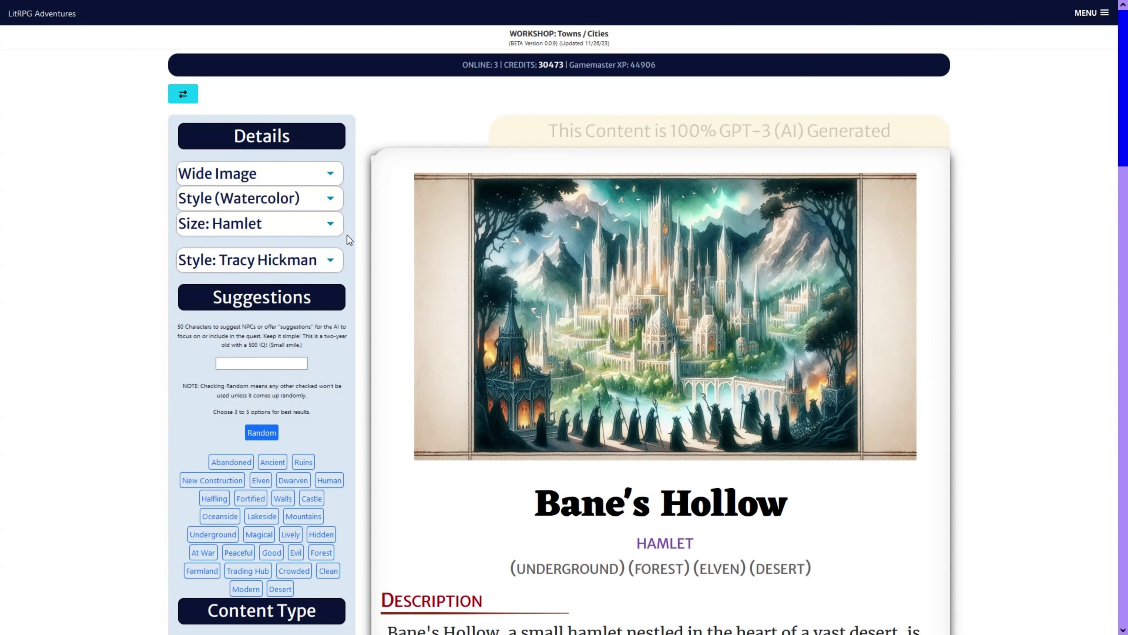
{"action": "scroll", "coordinate": [347, 236], "scroll_direction": "down", "scroll_amount": 4}
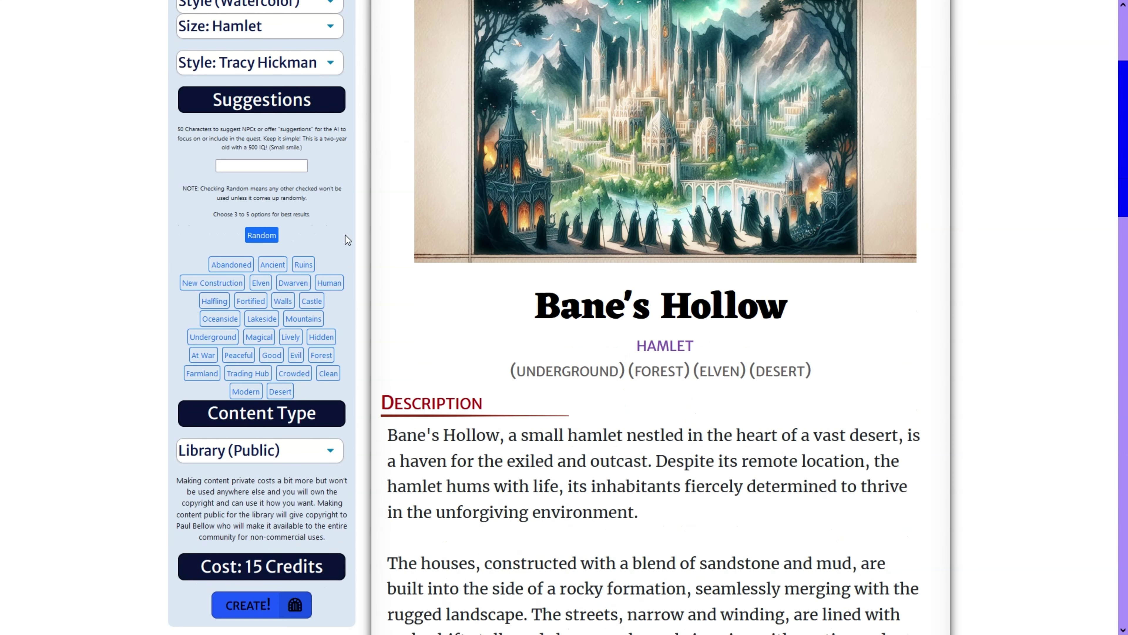
{"action": "scroll", "coordinate": [346, 236], "scroll_direction": "up", "scroll_amount": 1}
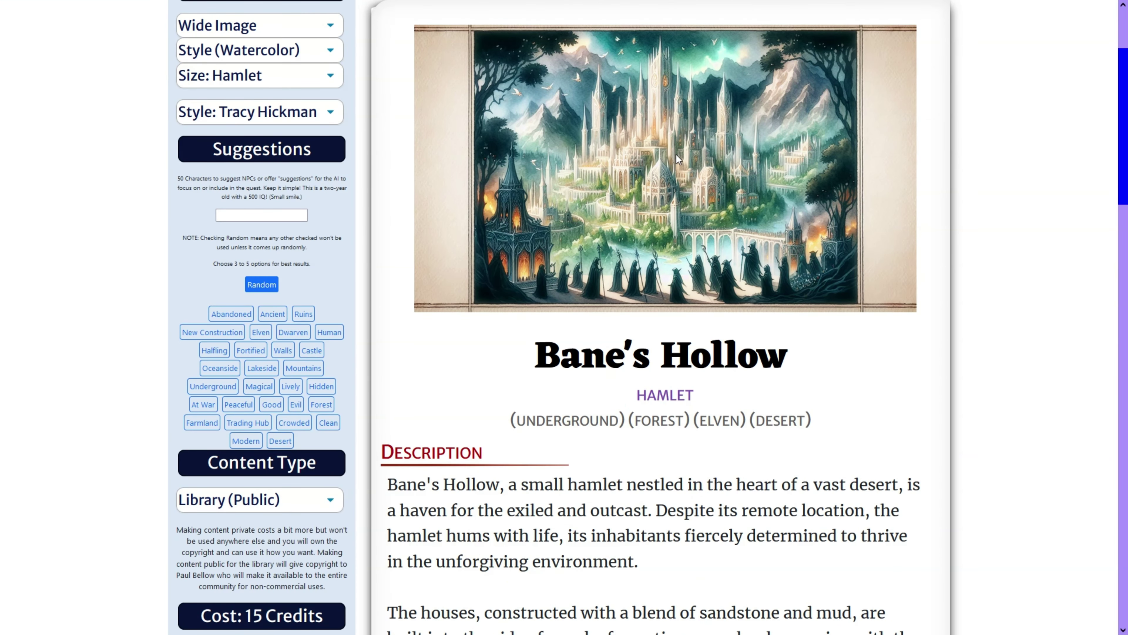
{"action": "scroll", "coordinate": [676, 154], "scroll_direction": "down", "scroll_amount": 4}
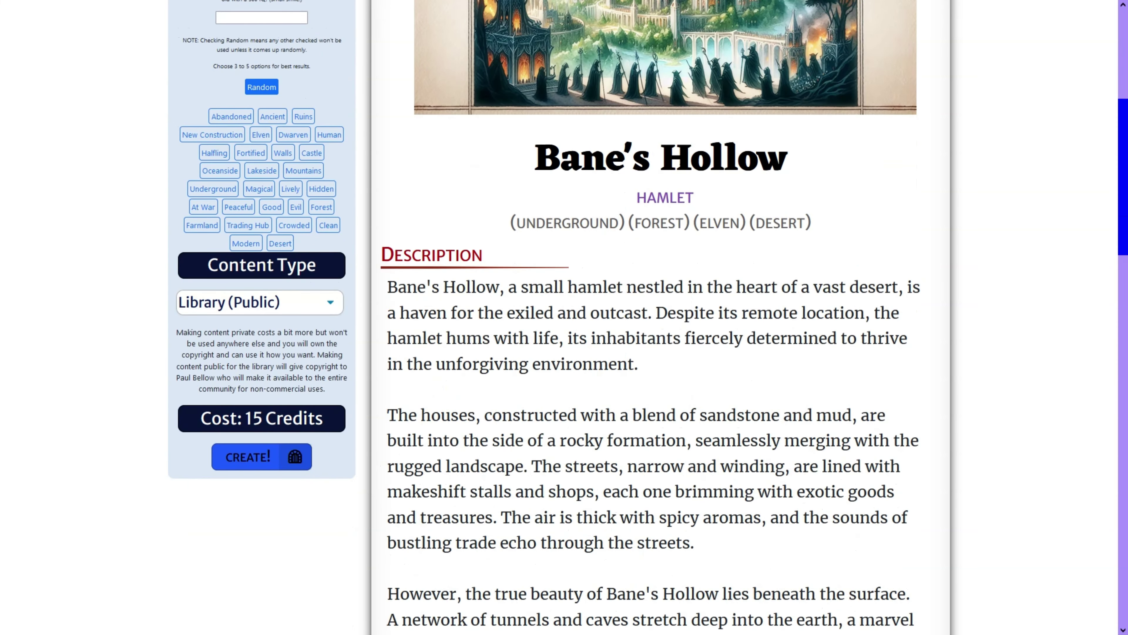
Step: Replace the Random tag with the Abandoned, Elven, Ruins and Ancient tags
{"action": "scroll", "coordinate": [285, 242], "scroll_direction": "up", "scroll_amount": 3}
{"action": "left_click", "coordinate": [261, 235]}
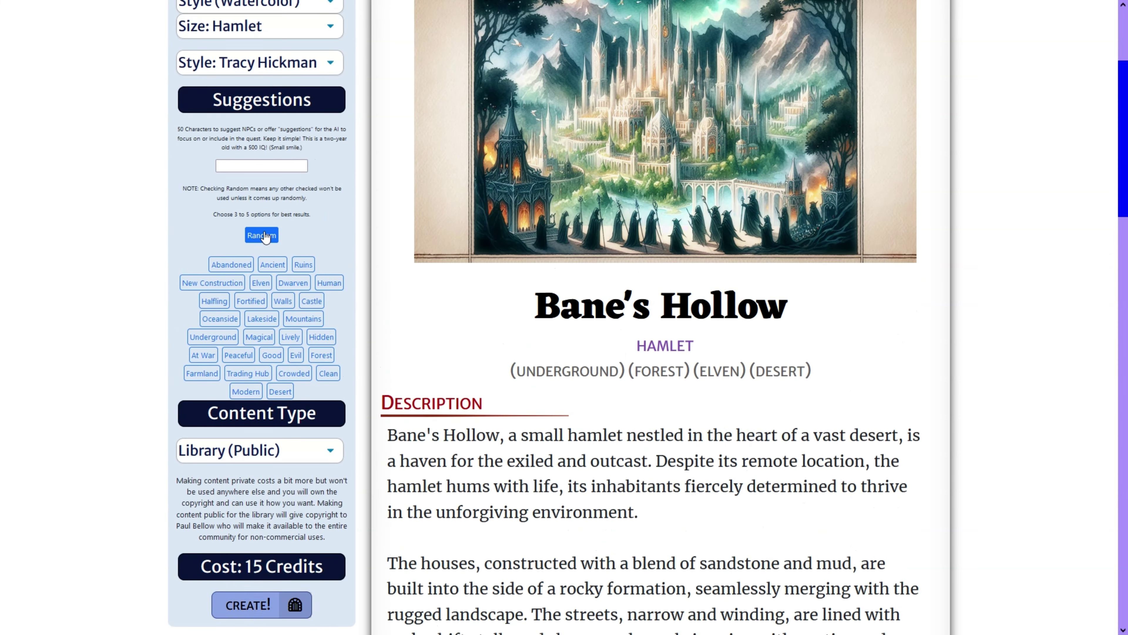
{"action": "left_click", "coordinate": [232, 266]}
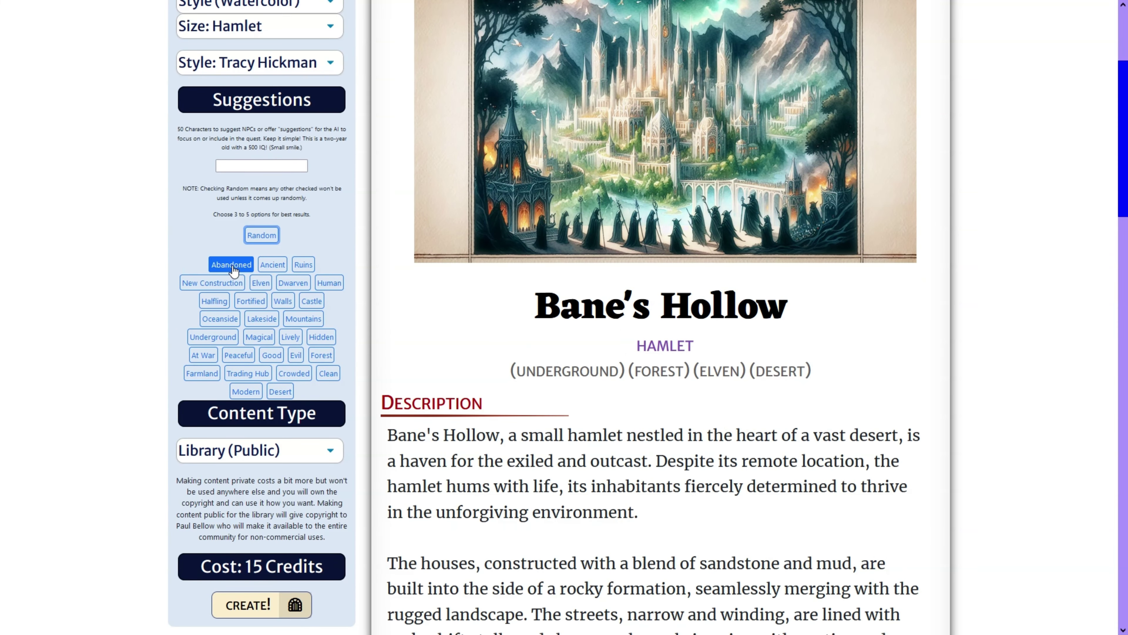
{"action": "left_click", "coordinate": [261, 283]}
{"action": "left_click", "coordinate": [304, 265]}
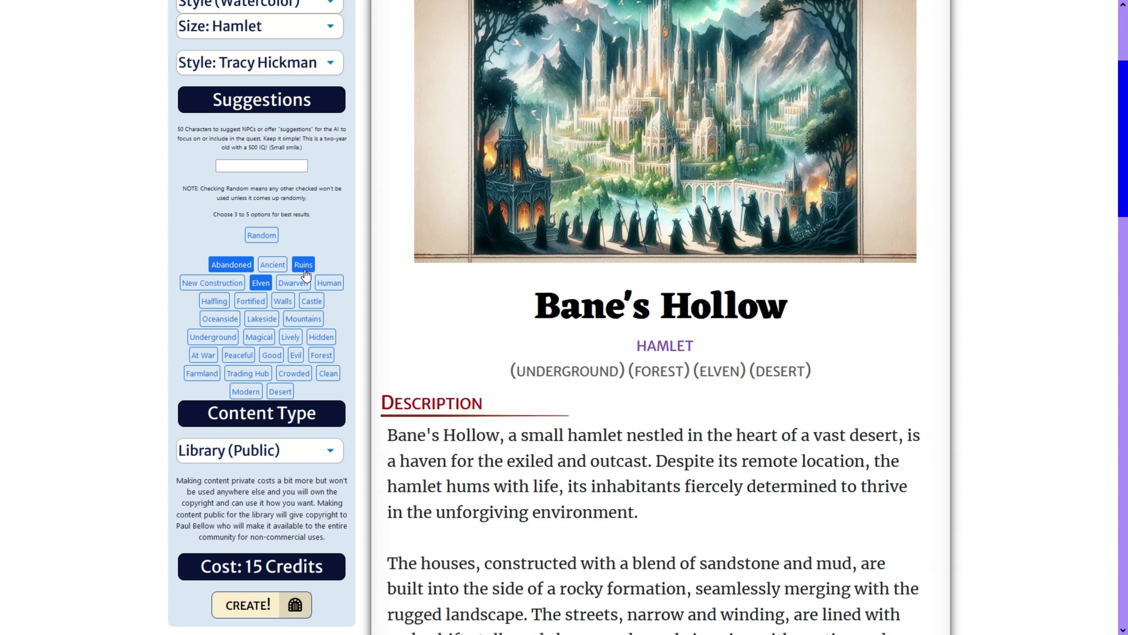
{"action": "left_click", "coordinate": [274, 265]}
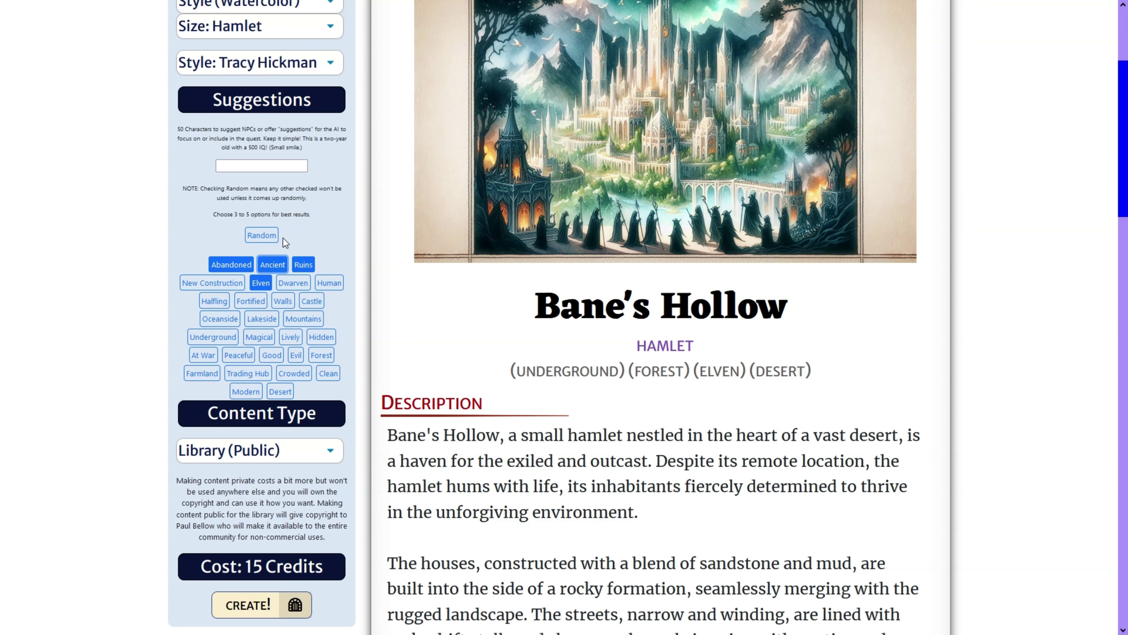
Step: Set the size to Large City and start creating the settlement
{"action": "scroll", "coordinate": [285, 243], "scroll_direction": "up", "scroll_amount": 3}
{"action": "left_click", "coordinate": [264, 171]}
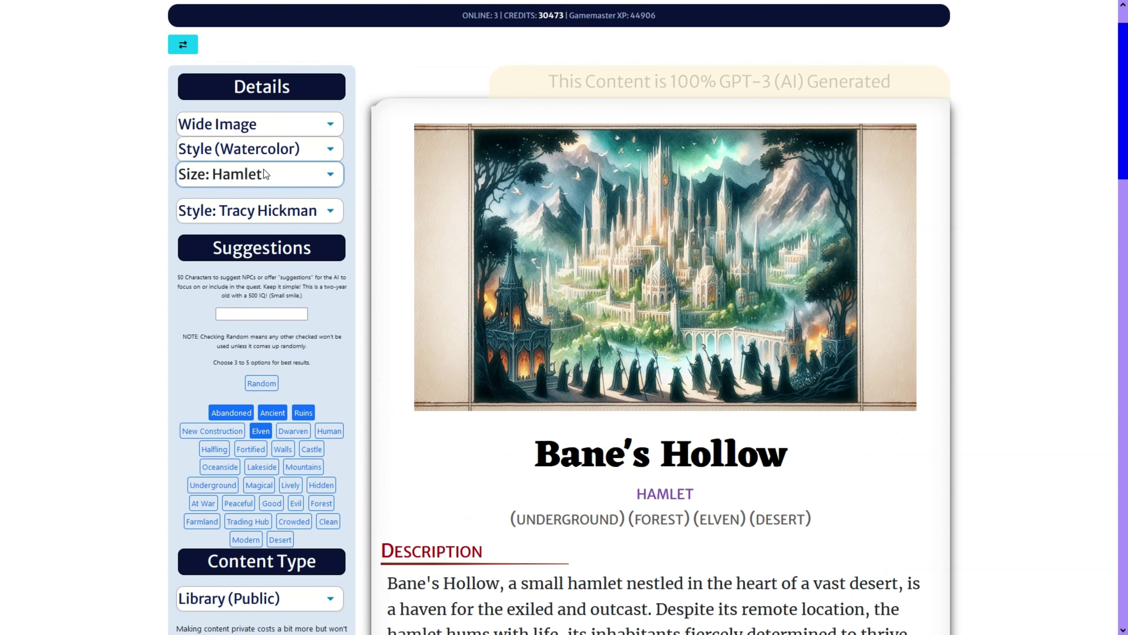
{"action": "left_click", "coordinate": [273, 422]}
{"action": "scroll", "coordinate": [271, 423], "scroll_direction": "down", "scroll_amount": 6}
{"action": "left_click", "coordinate": [249, 456]}
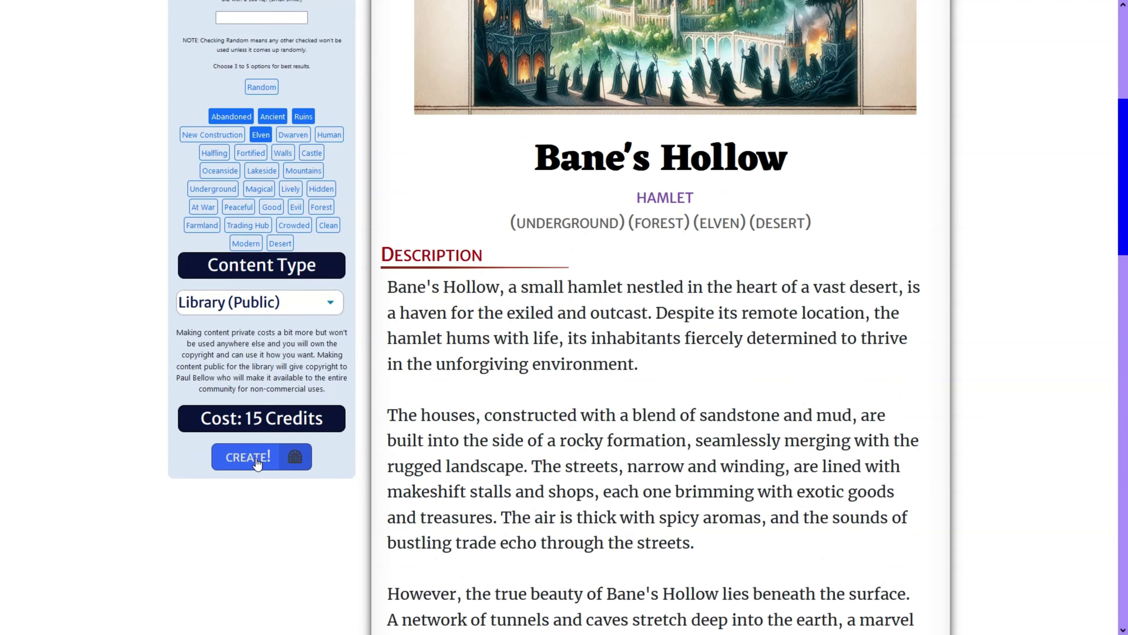
{"action": "scroll", "coordinate": [279, 420], "scroll_direction": "down", "scroll_amount": 12}
{"action": "scroll", "coordinate": [295, 378], "scroll_direction": "down", "scroll_amount": 20}
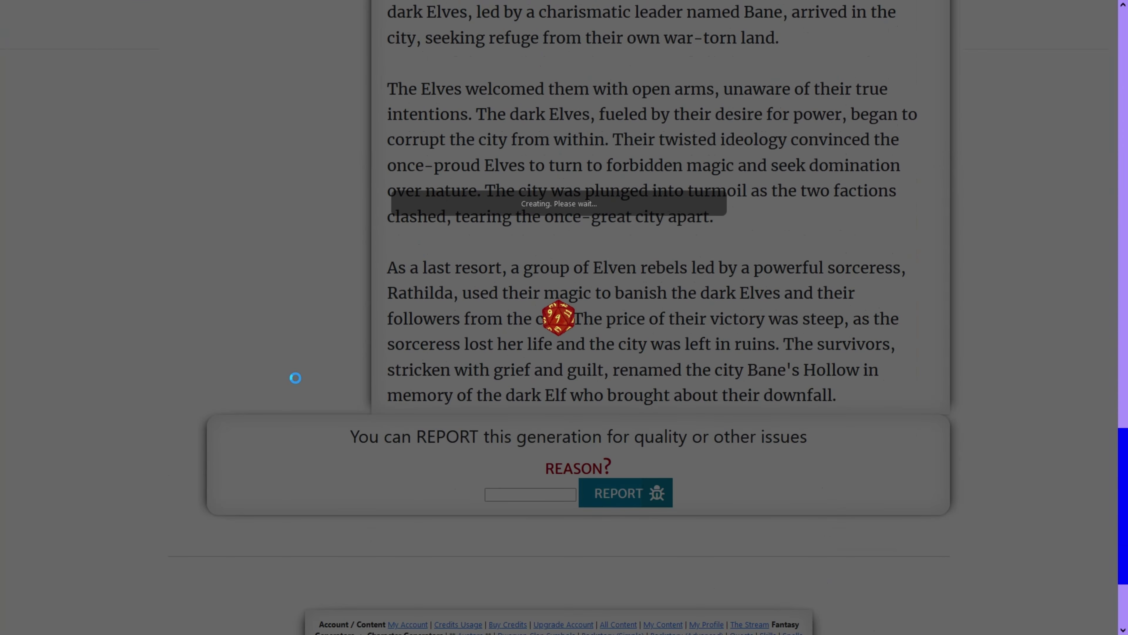
{"action": "scroll", "coordinate": [295, 378], "scroll_direction": "up", "scroll_amount": 20}
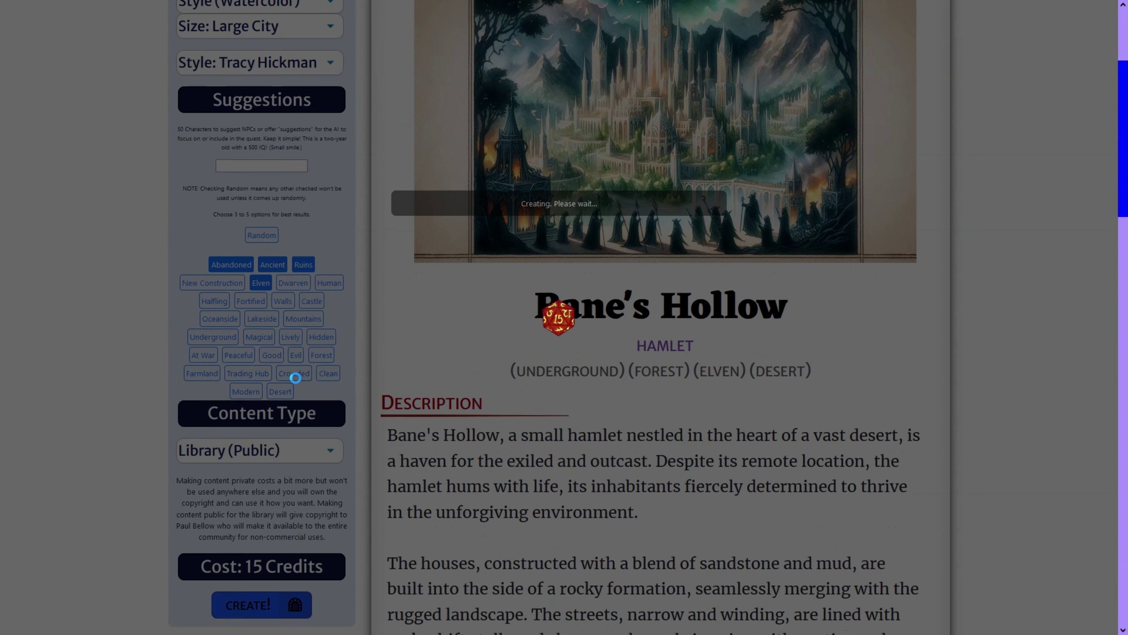
{"action": "scroll", "coordinate": [295, 378], "scroll_direction": "up", "scroll_amount": 5}
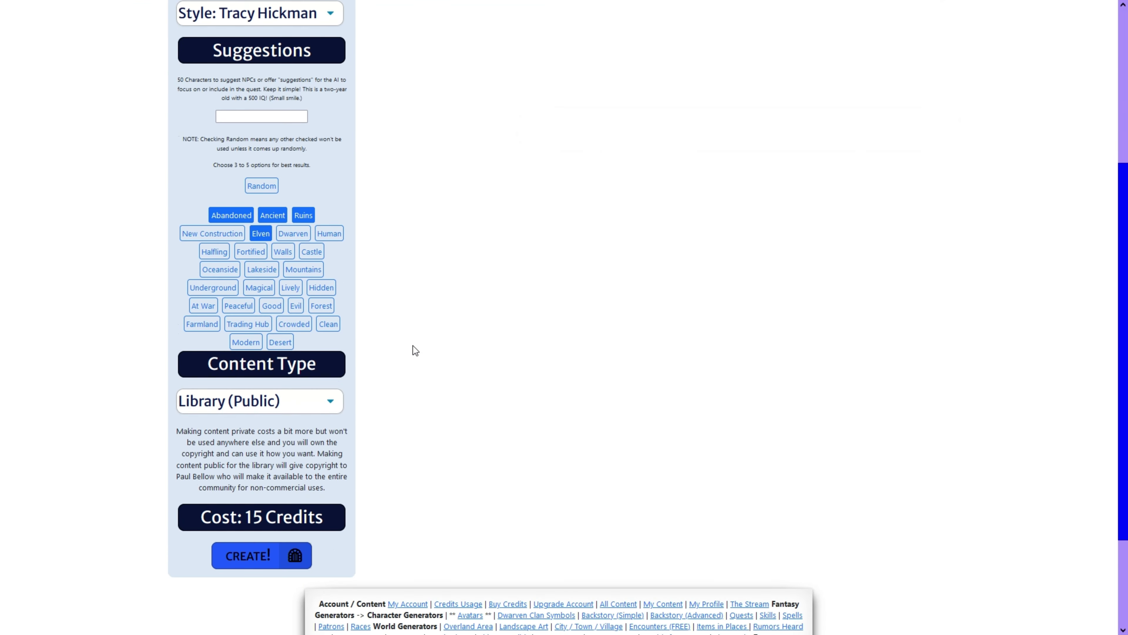
Step: Regenerate the abandoned elven city Valtariel, review its entry, and return to the workshop home
{"action": "left_click", "coordinate": [295, 553]}
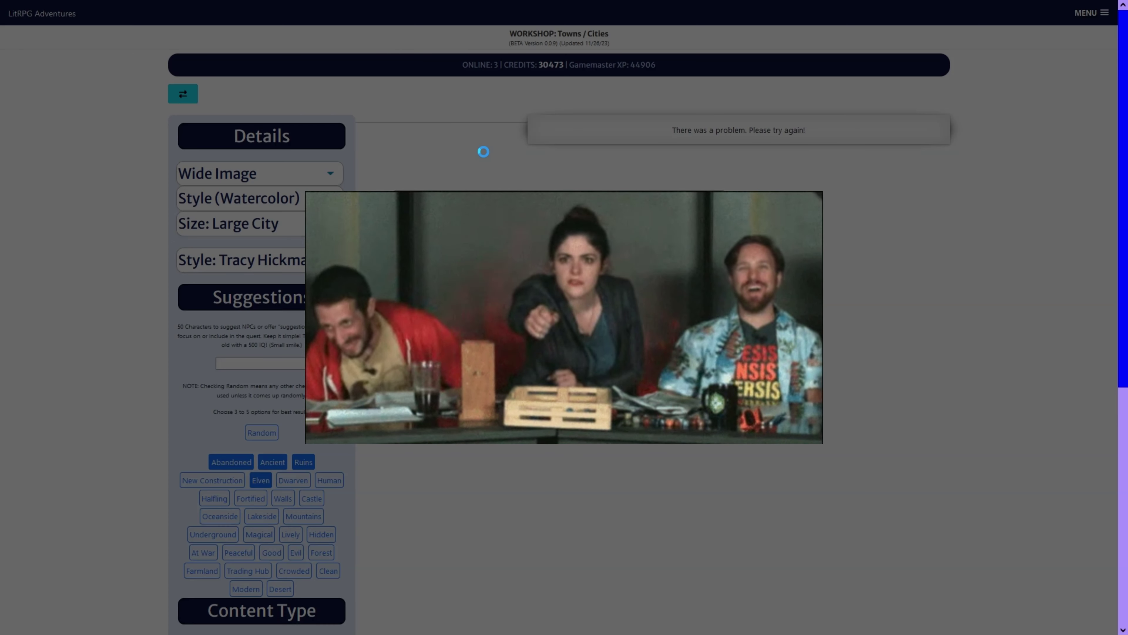
{"action": "scroll", "coordinate": [483, 152], "scroll_direction": "down", "scroll_amount": 4}
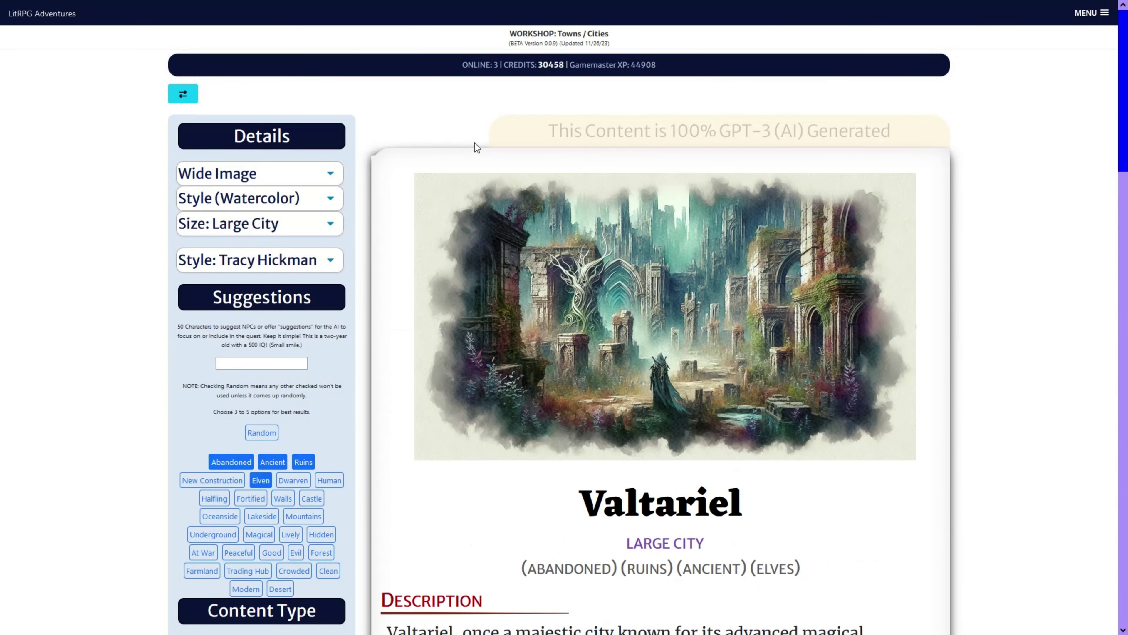
{"action": "scroll", "coordinate": [475, 146], "scroll_direction": "down", "scroll_amount": 2}
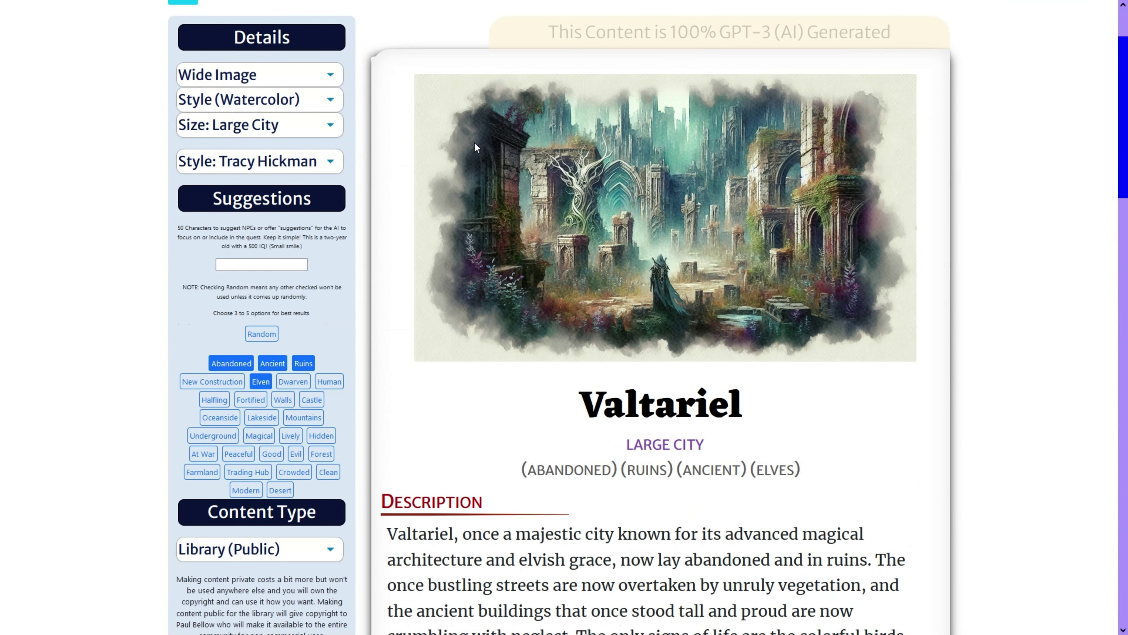
{"action": "scroll", "coordinate": [630, 197], "scroll_direction": "down", "scroll_amount": 12}
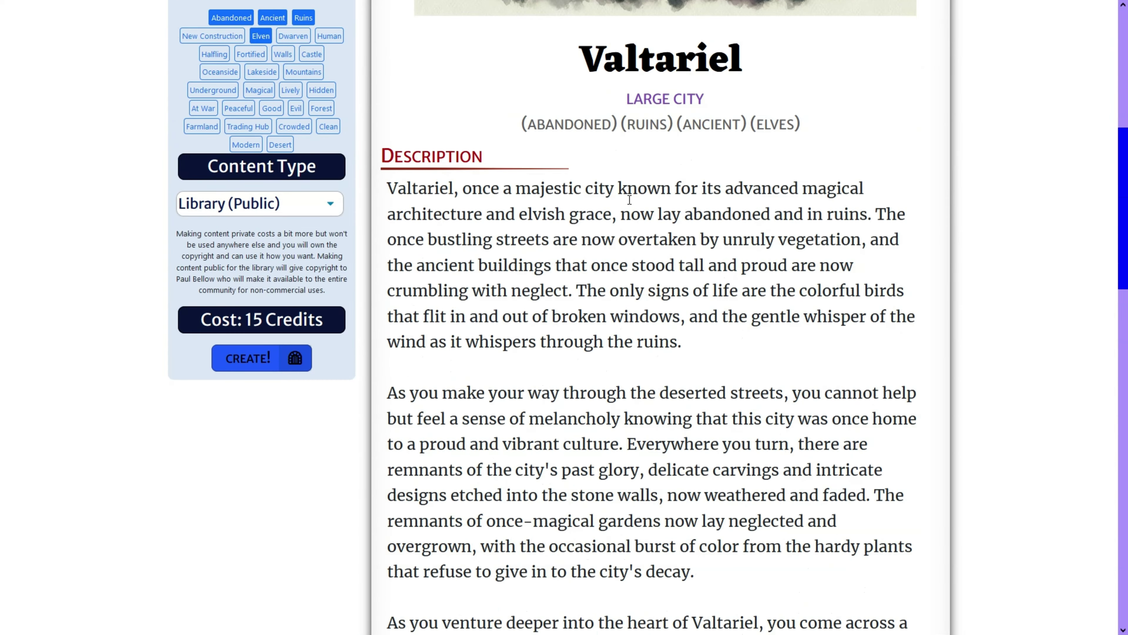
{"action": "scroll", "coordinate": [630, 198], "scroll_direction": "down", "scroll_amount": 8}
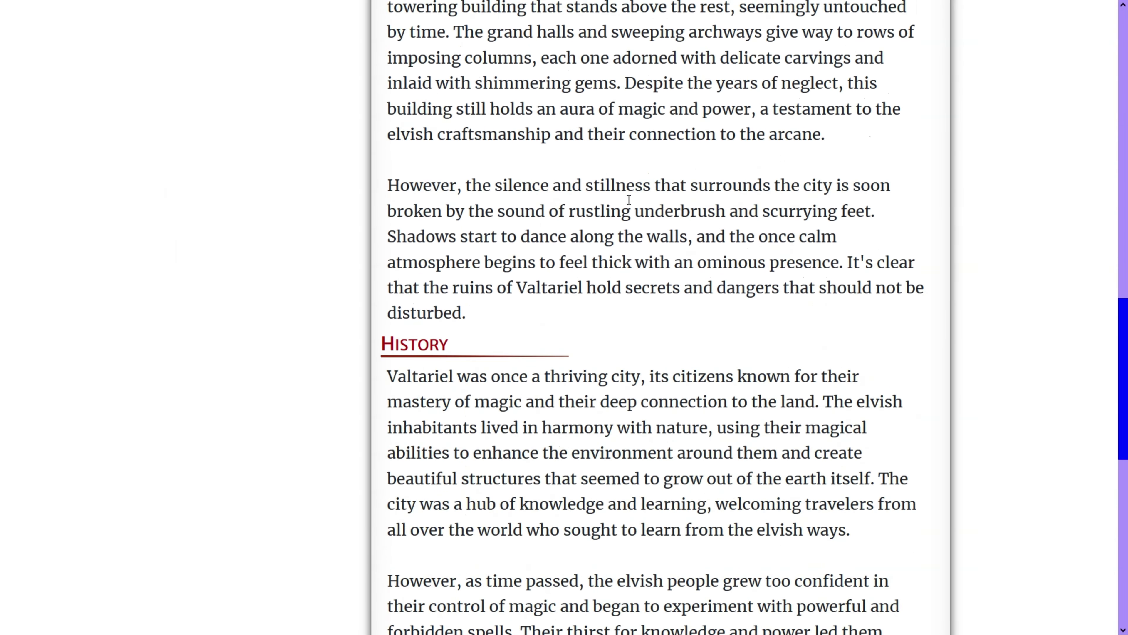
{"action": "key", "text": "alt+Left"}
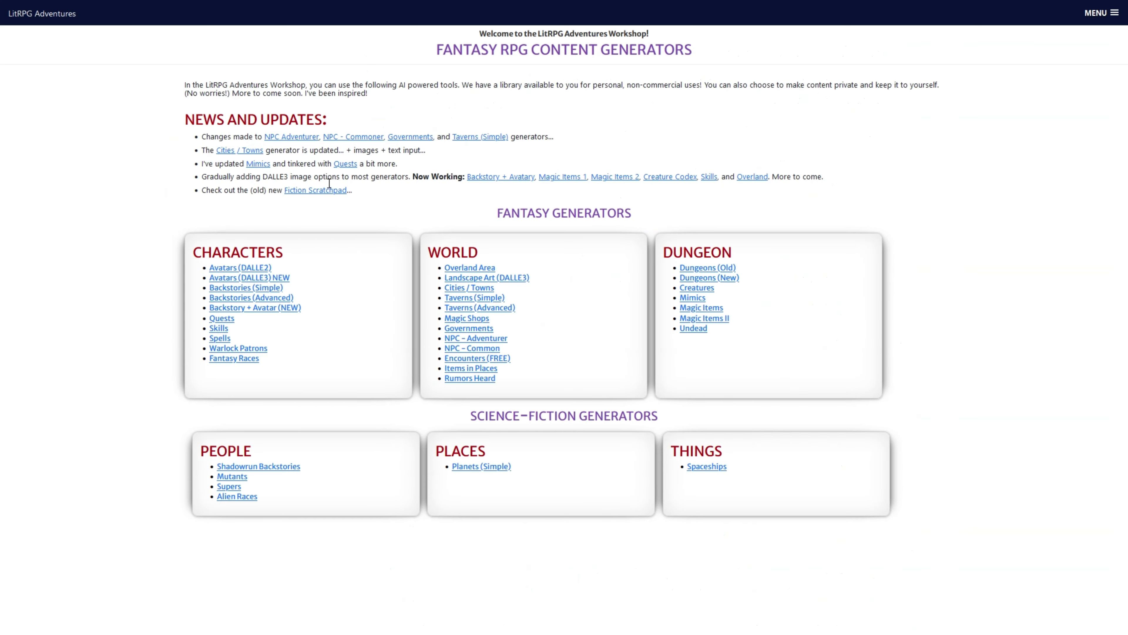
Step: Generate an NPC Adventurer with a wide watercolor image and random personality, yielding troglodyte burglar Cindra
{"action": "left_click", "coordinate": [304, 135]}
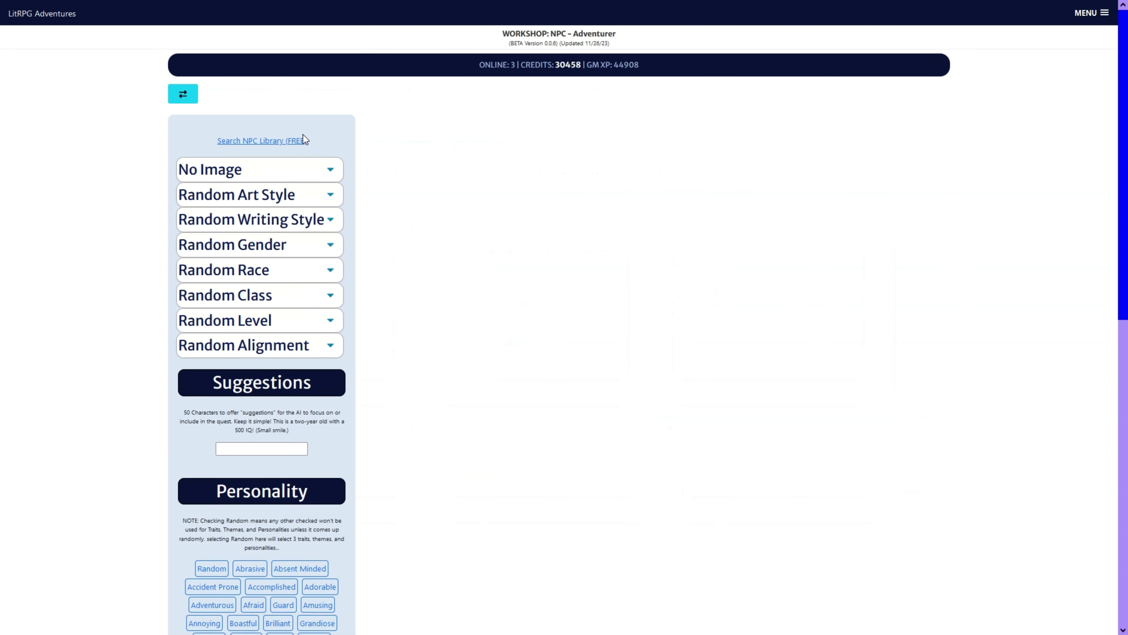
{"action": "left_click", "coordinate": [280, 172]}
{"action": "left_click", "coordinate": [266, 235]}
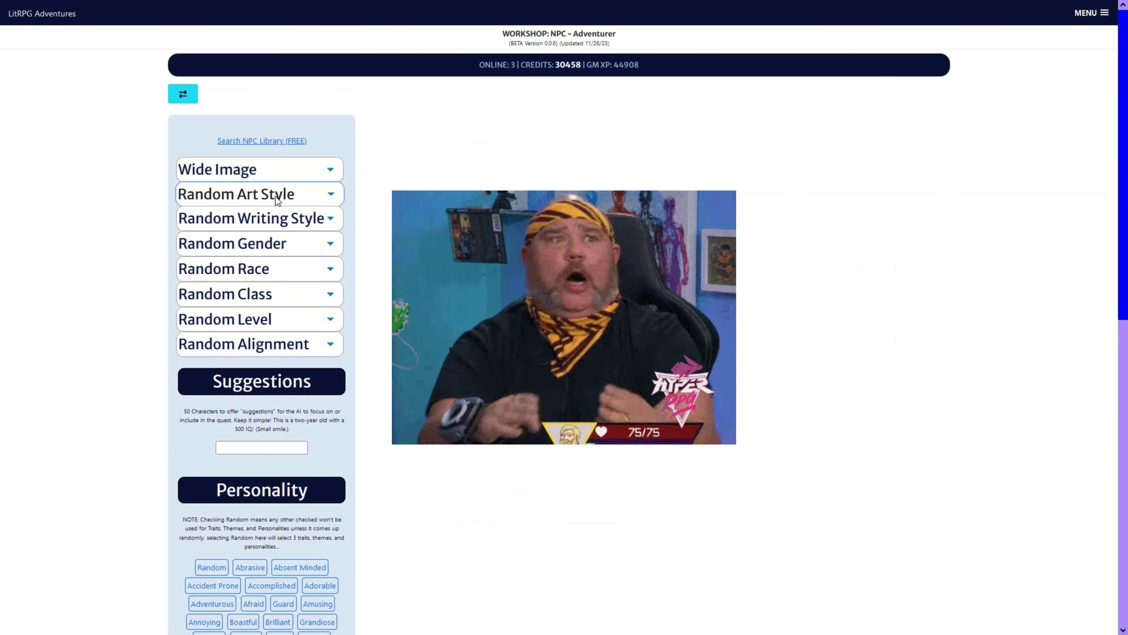
{"action": "left_click", "coordinate": [273, 391]}
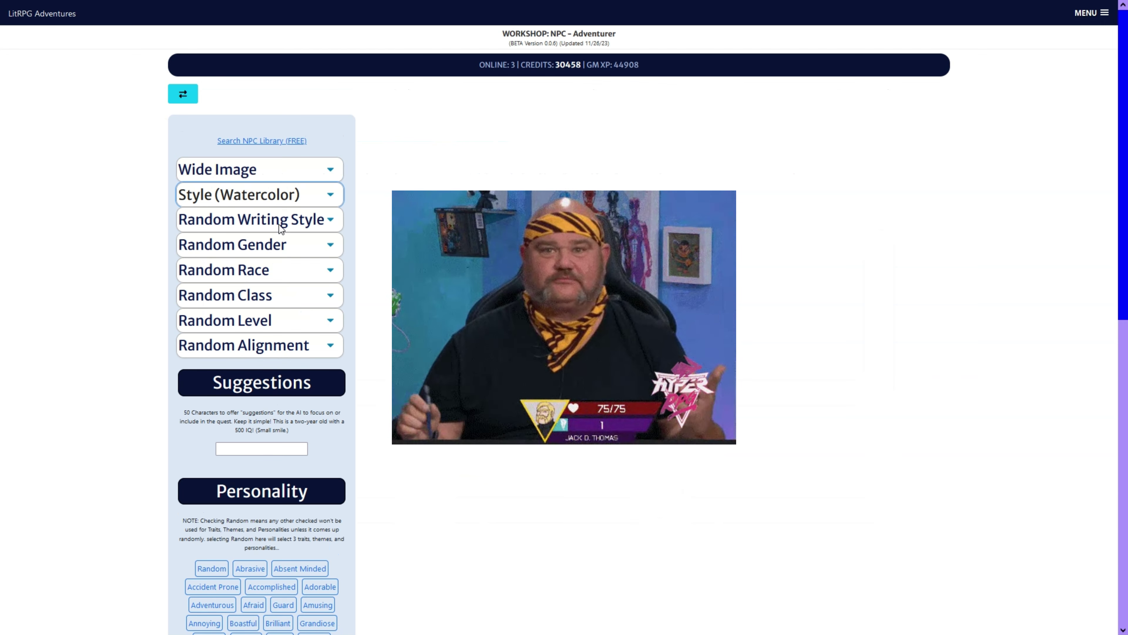
{"action": "scroll", "coordinate": [227, 457], "scroll_direction": "down", "scroll_amount": 4}
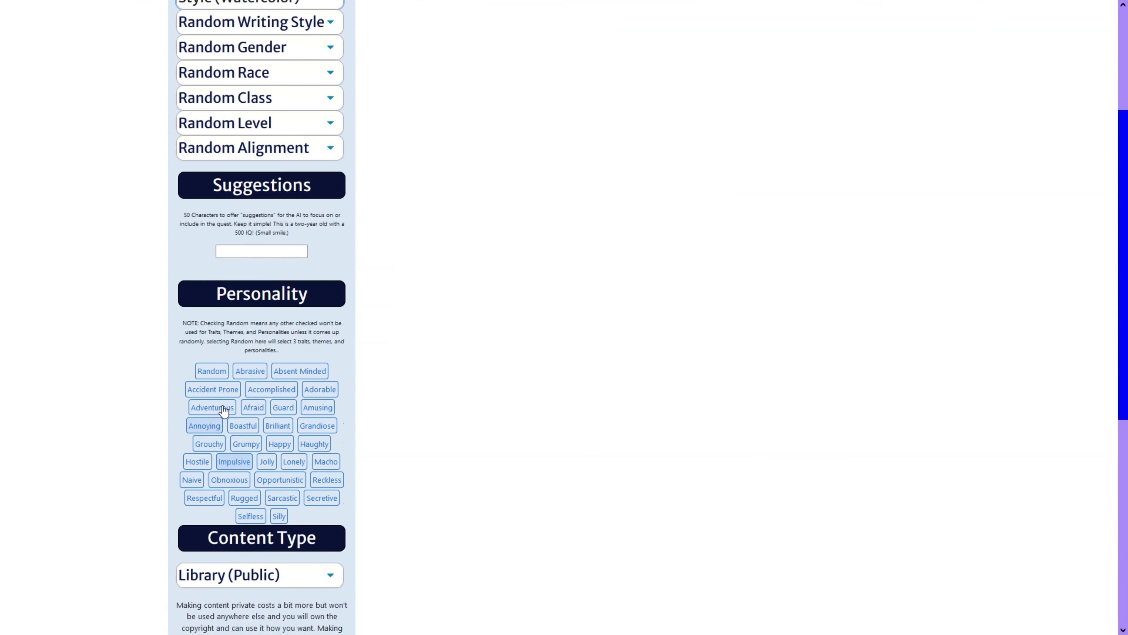
{"action": "left_click", "coordinate": [212, 369]}
{"action": "scroll", "coordinate": [222, 383], "scroll_direction": "down", "scroll_amount": 5}
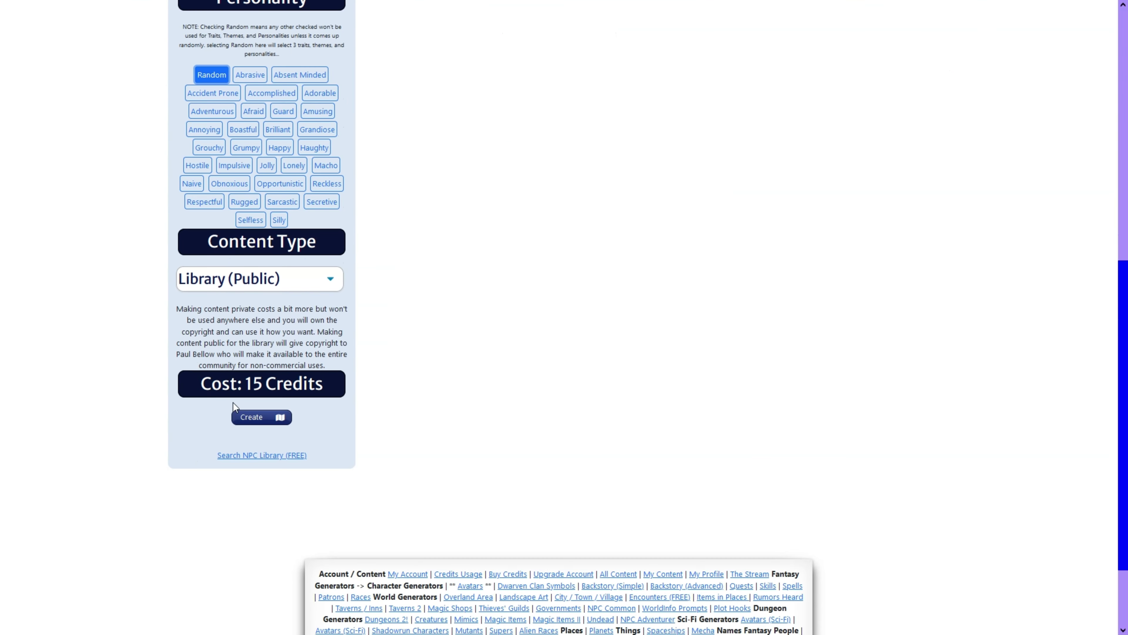
{"action": "left_click", "coordinate": [257, 418]}
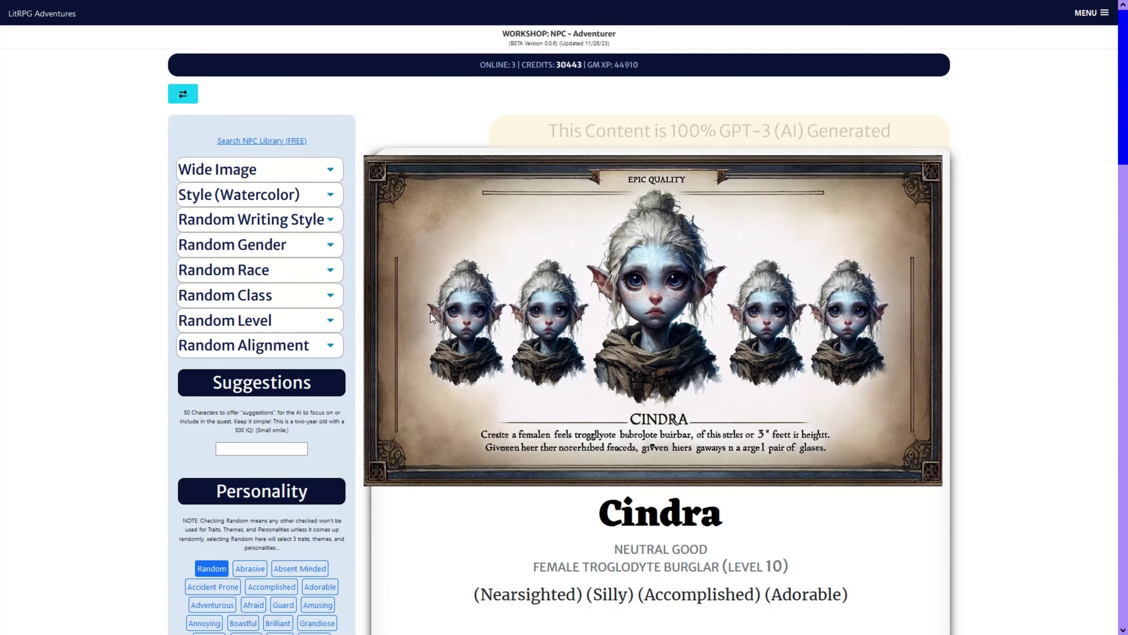
Step: Read through Cindra's stats, abilities and background, then return to the workshop home page
{"action": "scroll", "coordinate": [430, 313], "scroll_direction": "down", "scroll_amount": 1}
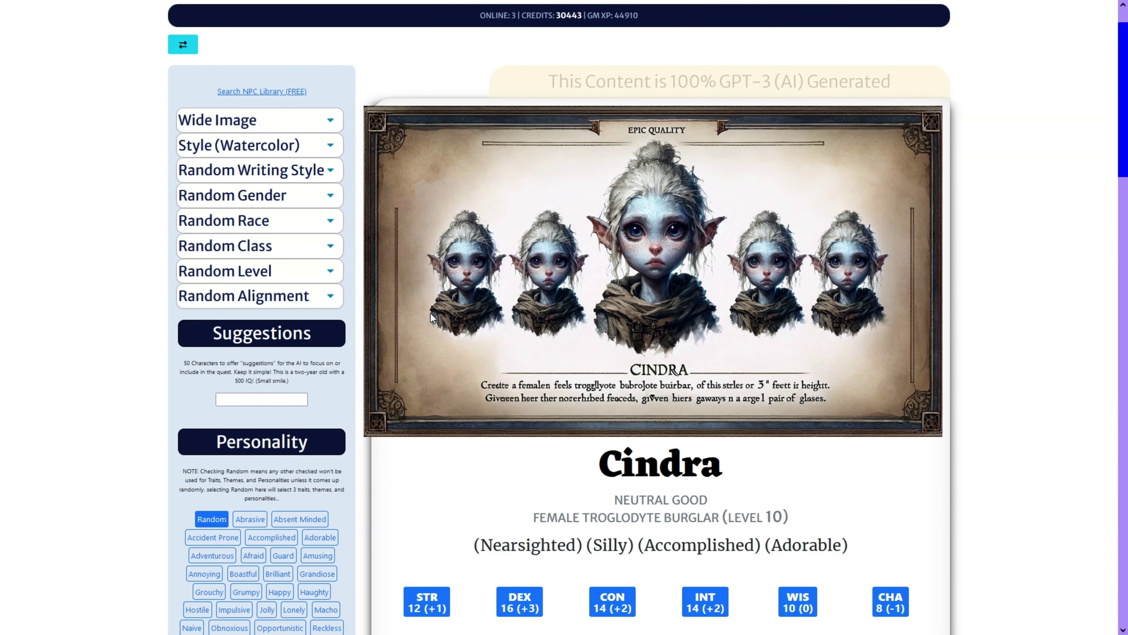
{"action": "scroll", "coordinate": [430, 313], "scroll_direction": "down", "scroll_amount": 8}
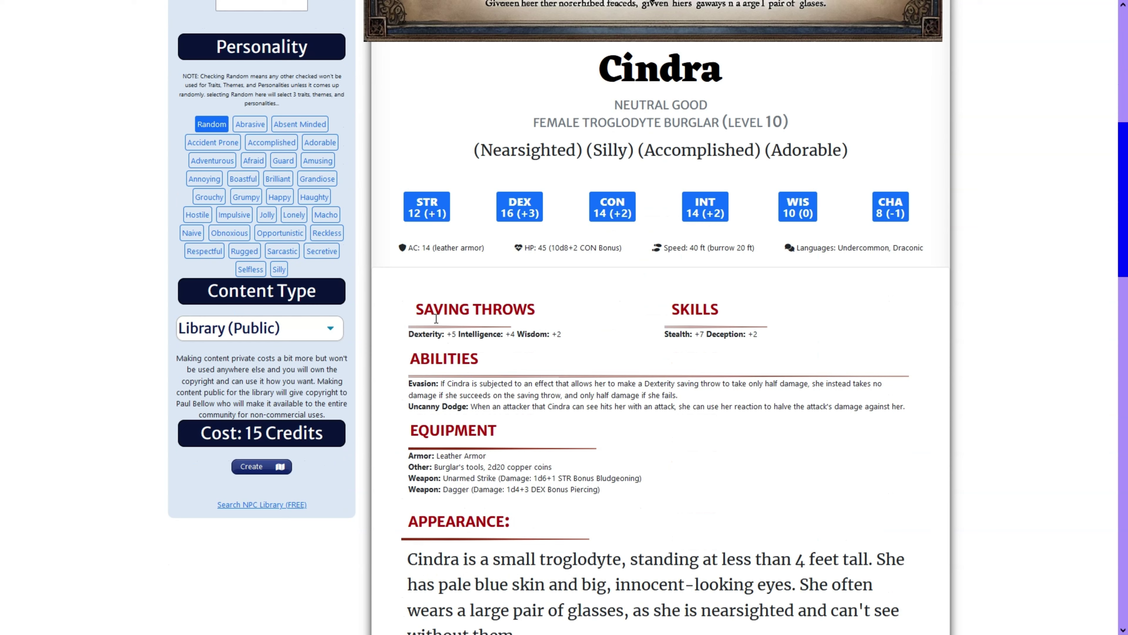
{"action": "scroll", "coordinate": [430, 313], "scroll_direction": "up", "scroll_amount": 8}
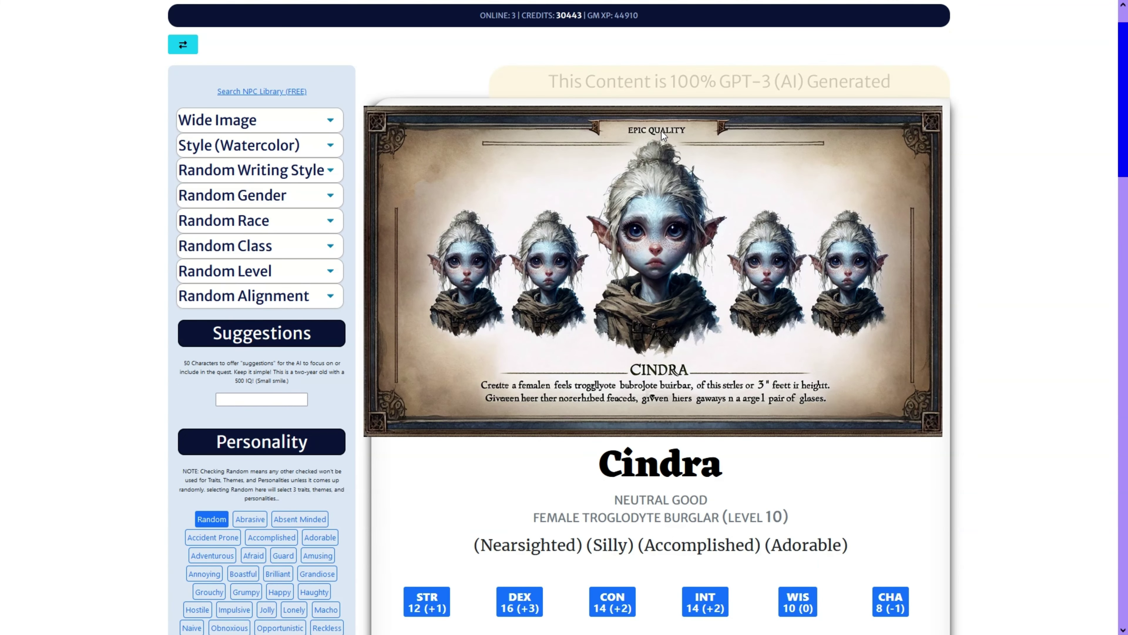
{"action": "scroll", "coordinate": [654, 188], "scroll_direction": "down", "scroll_amount": 8}
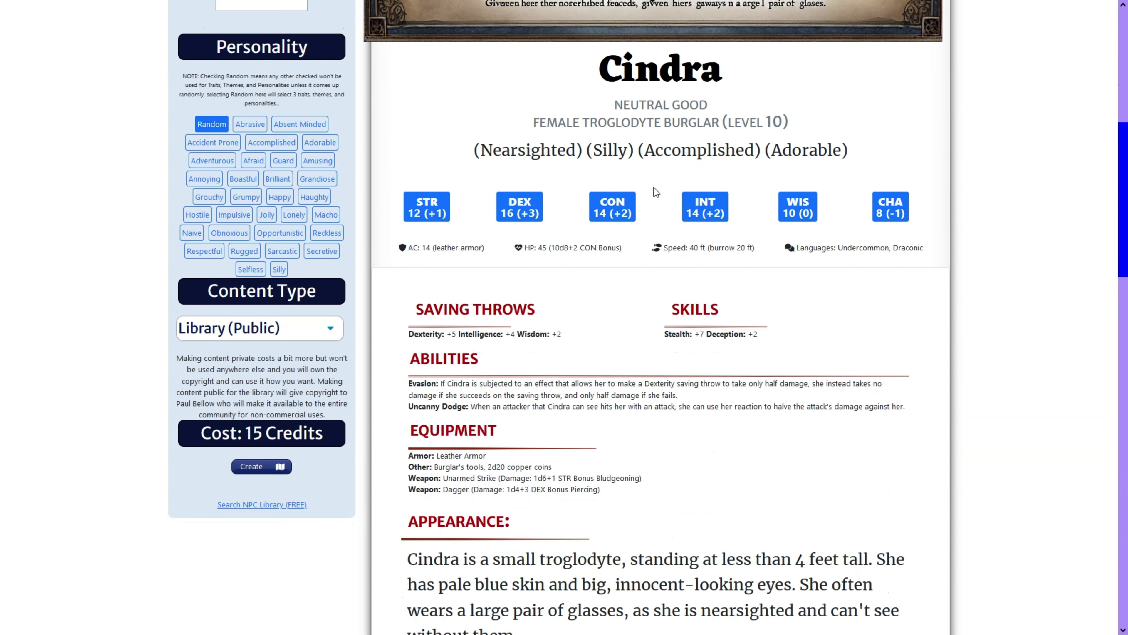
{"action": "left_click_drag", "start_coordinate": [571, 104], "coordinate": [644, 222]}
{"action": "scroll", "coordinate": [630, 224], "scroll_direction": "down", "scroll_amount": 2}
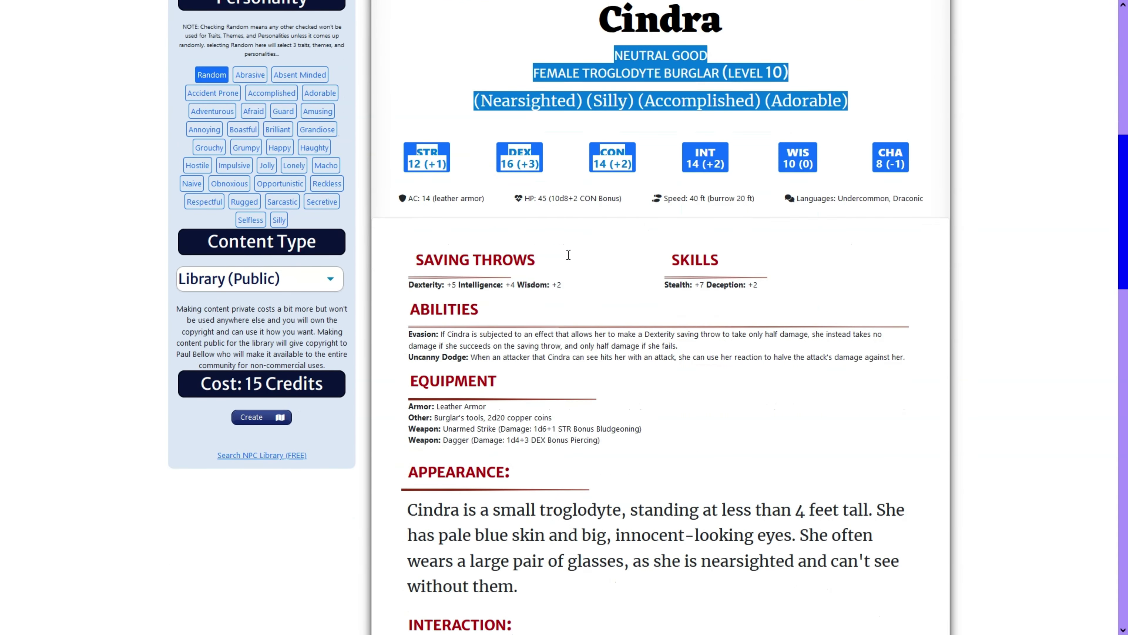
{"action": "left_click", "coordinate": [470, 219]}
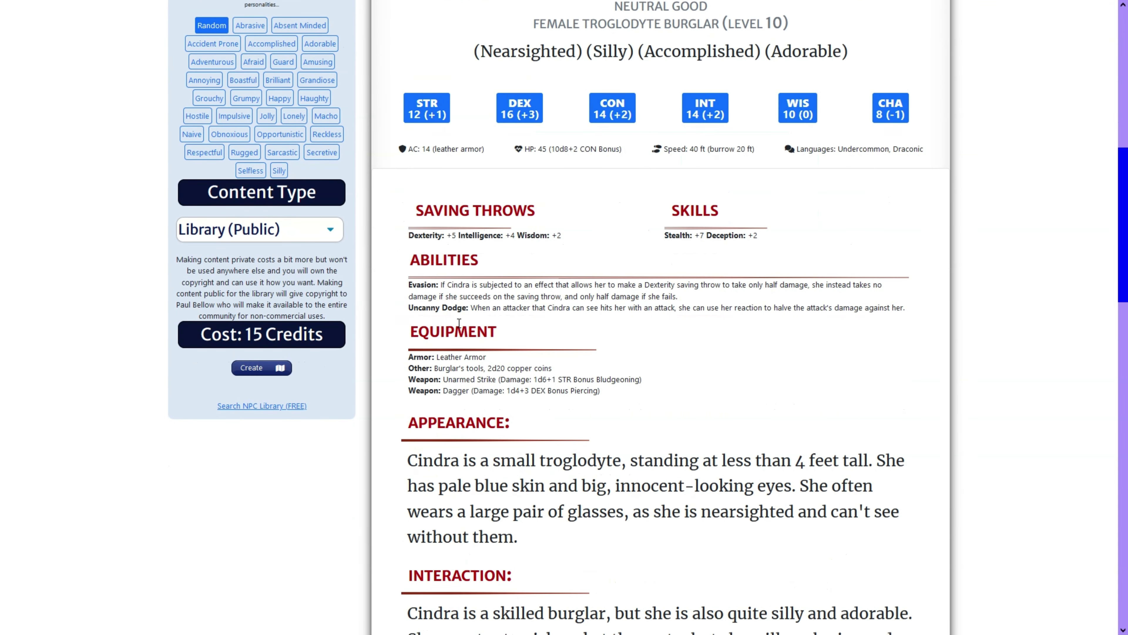
{"action": "scroll", "coordinate": [458, 342], "scroll_direction": "down", "scroll_amount": 2}
{"action": "scroll", "coordinate": [456, 335], "scroll_direction": "down", "scroll_amount": 5}
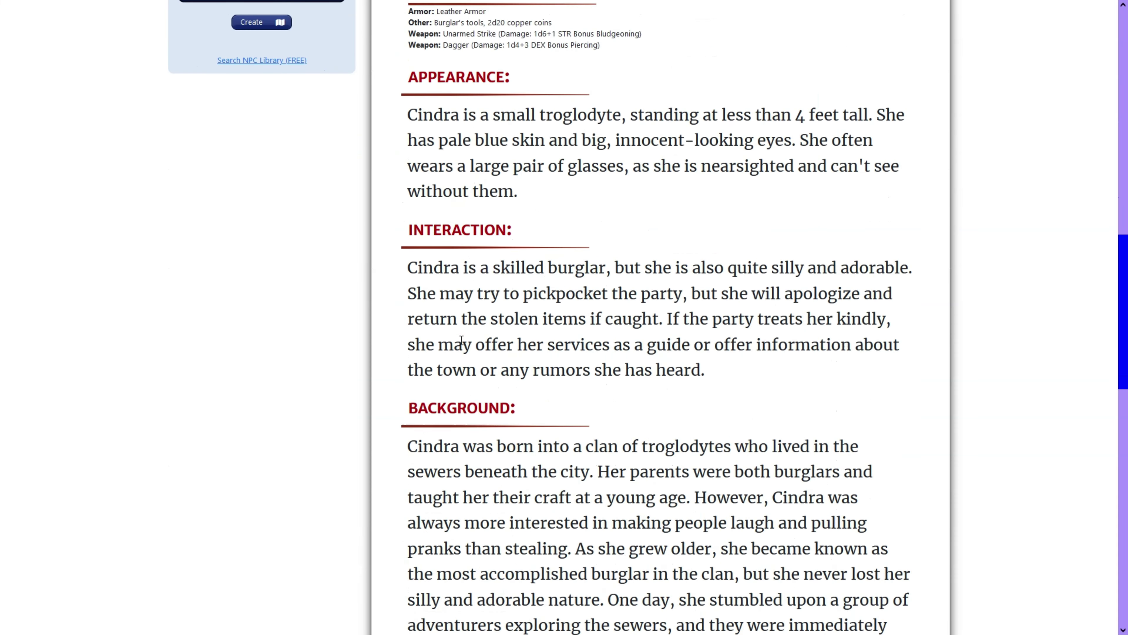
{"action": "scroll", "coordinate": [456, 336], "scroll_direction": "down", "scroll_amount": 10}
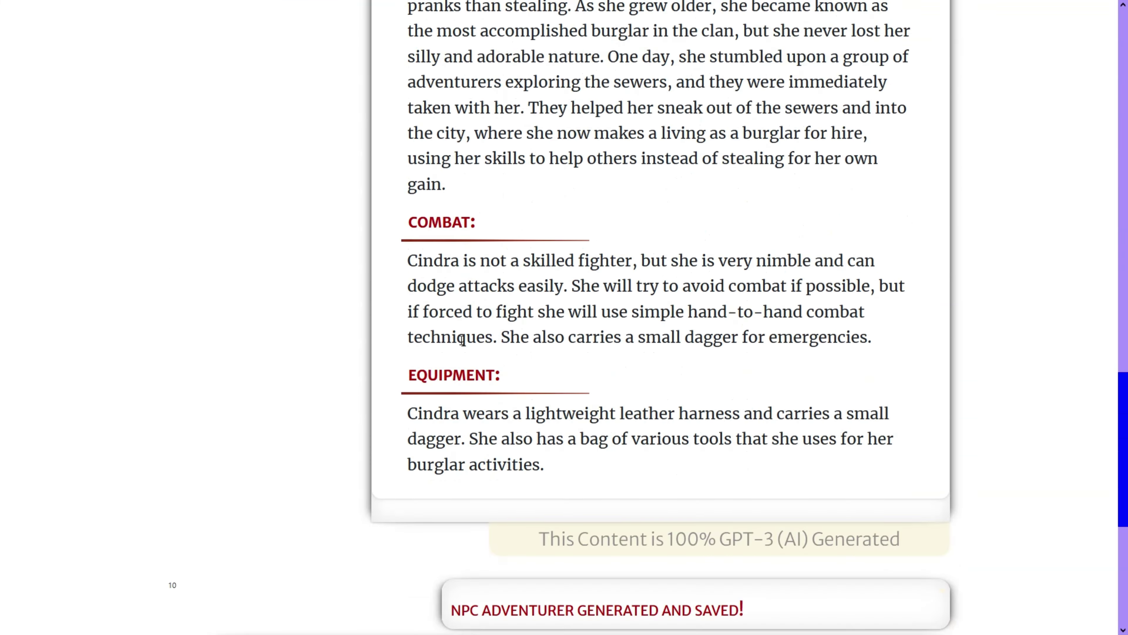
{"action": "scroll", "coordinate": [462, 340], "scroll_direction": "up", "scroll_amount": 20}
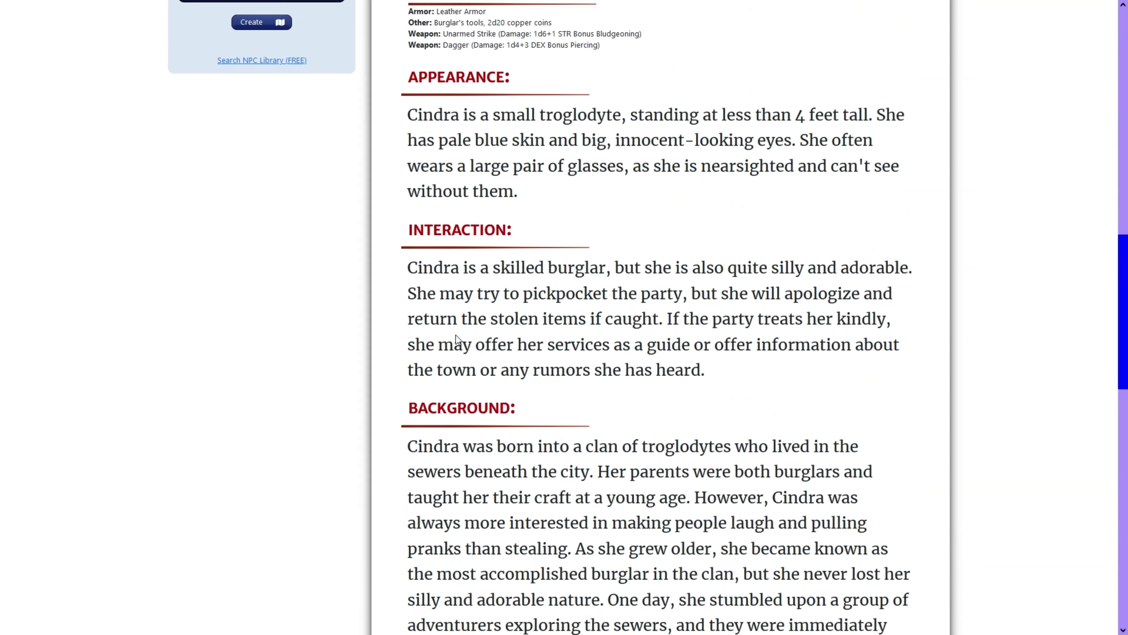
{"action": "key", "text": "alt+Left"}
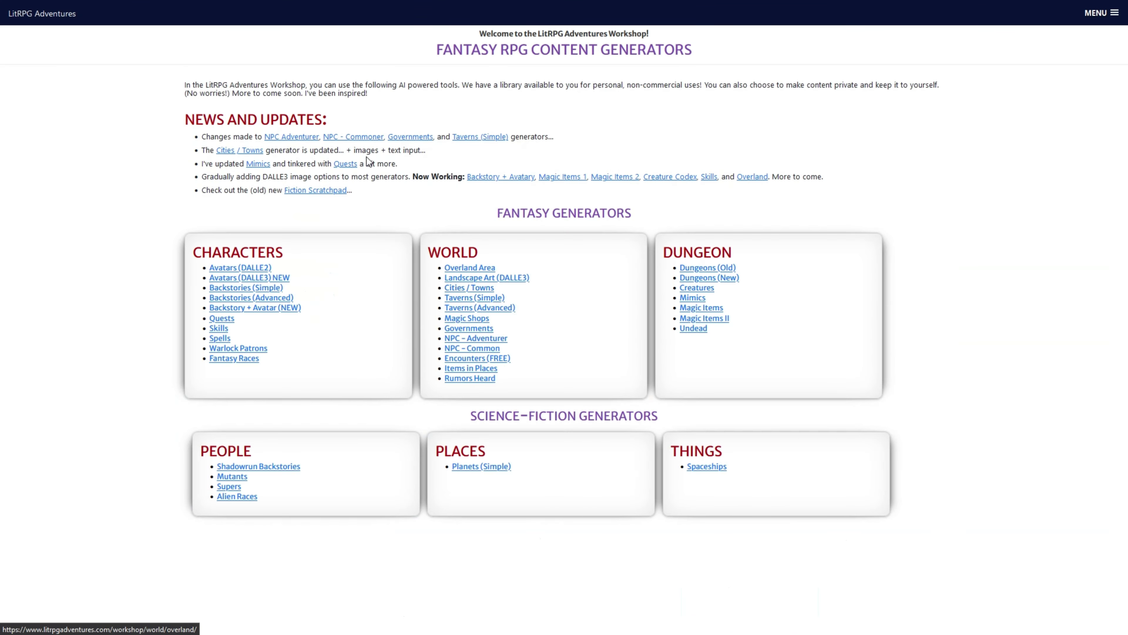
Step: Create a Common NPC with a wide watercolor image and random personality, producing plantling farmer Jotun
{"action": "left_click", "coordinate": [358, 138]}
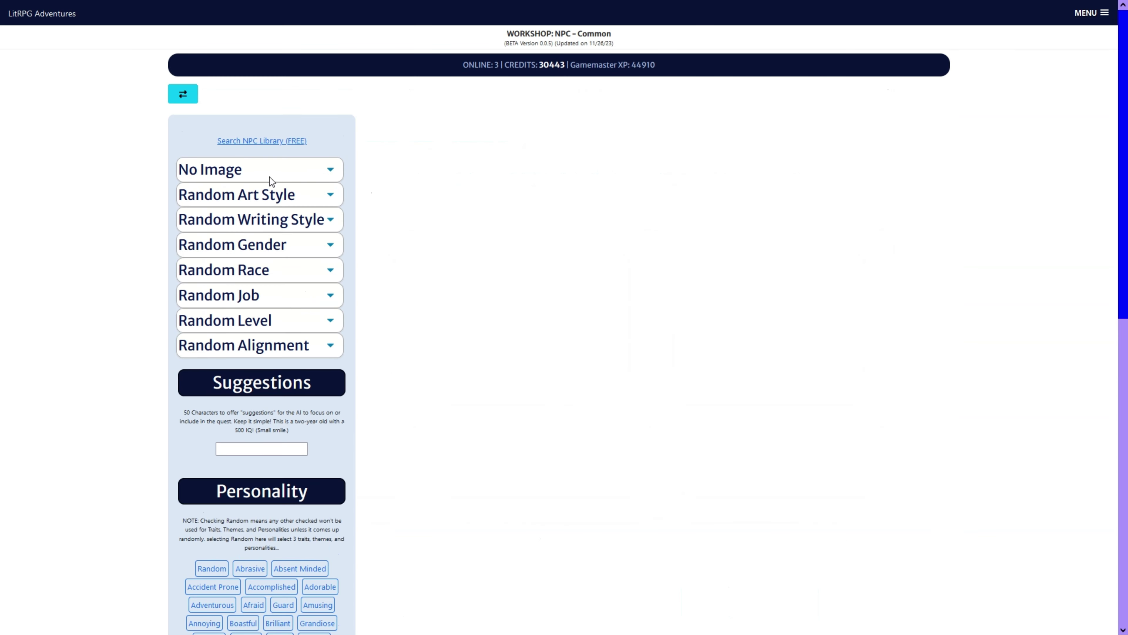
{"action": "left_click", "coordinate": [270, 177]}
{"action": "left_click", "coordinate": [270, 244]}
{"action": "left_click", "coordinate": [266, 198]}
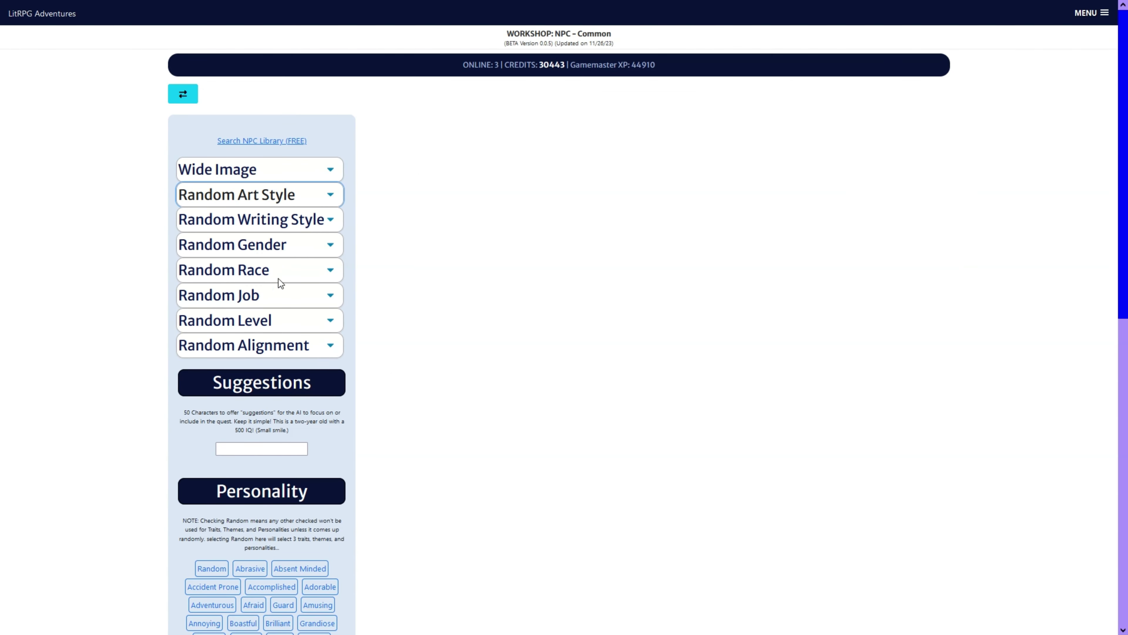
{"action": "left_click", "coordinate": [303, 335]}
{"action": "scroll", "coordinate": [304, 333], "scroll_direction": "down", "scroll_amount": 5}
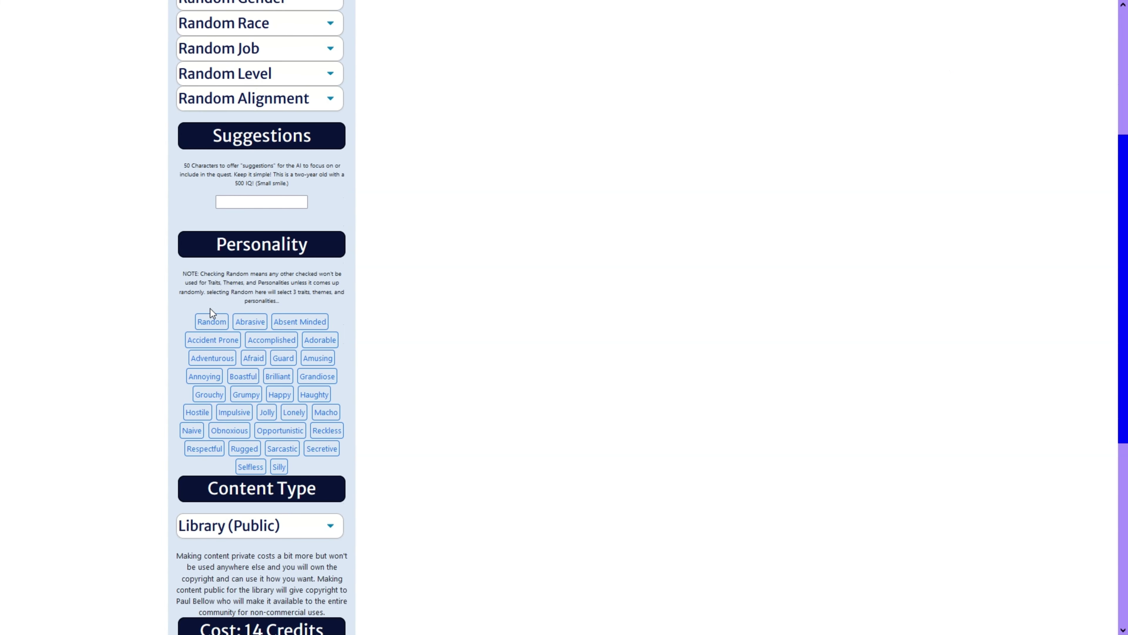
{"action": "left_click", "coordinate": [211, 323]}
{"action": "scroll", "coordinate": [263, 125], "scroll_direction": "up", "scroll_amount": 1}
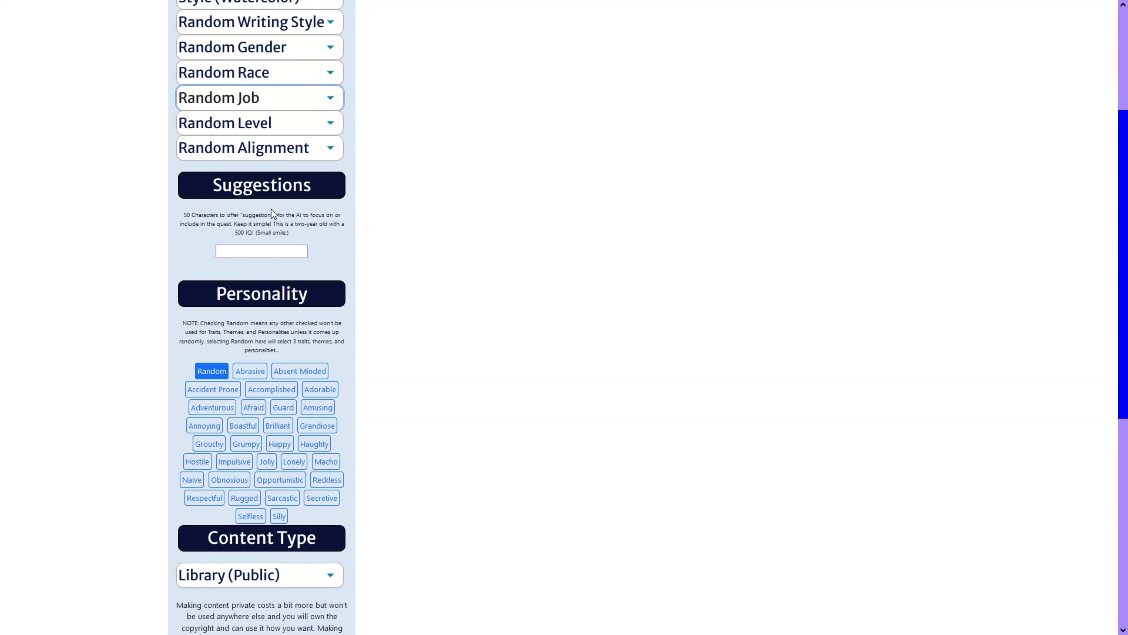
{"action": "scroll", "coordinate": [264, 228], "scroll_direction": "down", "scroll_amount": 6}
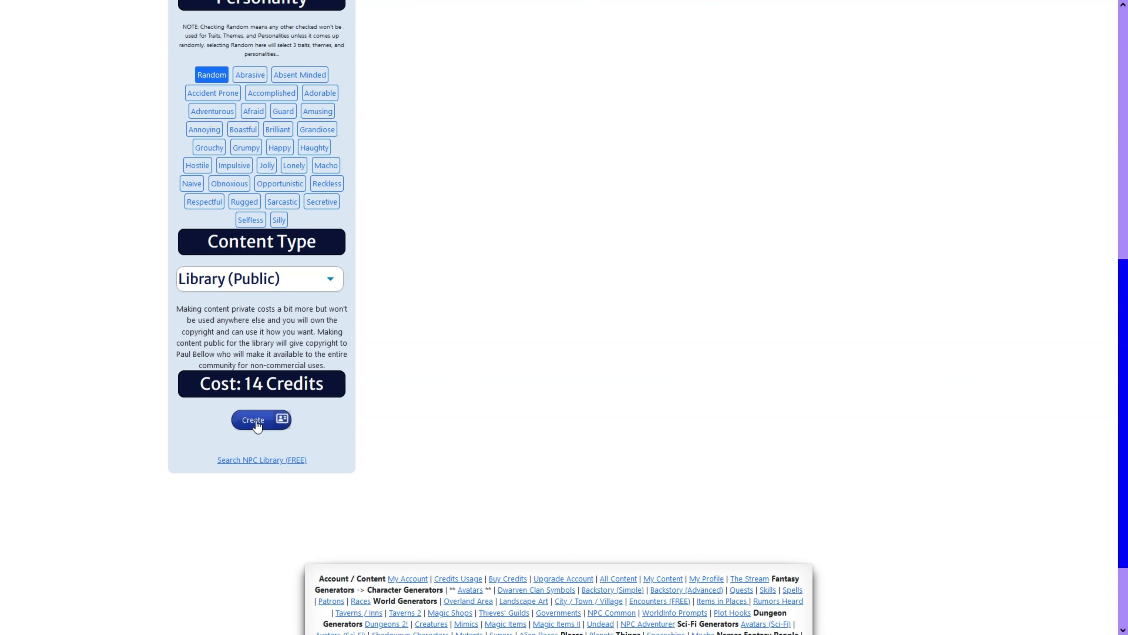
{"action": "left_click", "coordinate": [257, 426]}
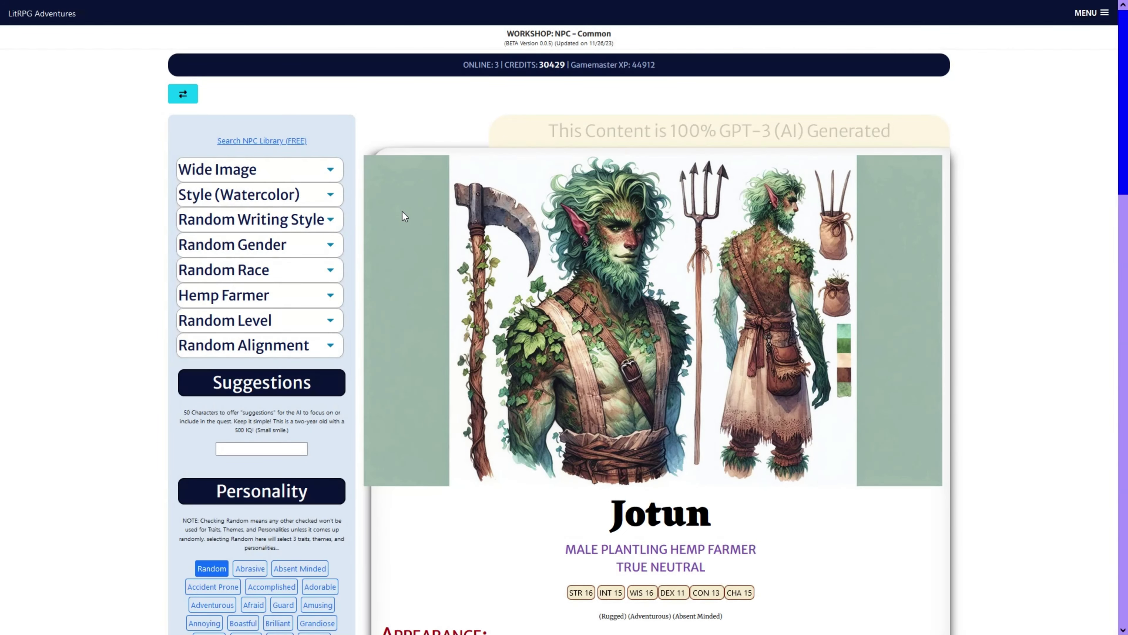
Step: Scroll up and down through the finished Jotun NPC entry to review it
{"action": "scroll", "coordinate": [402, 213], "scroll_direction": "down", "scroll_amount": 4}
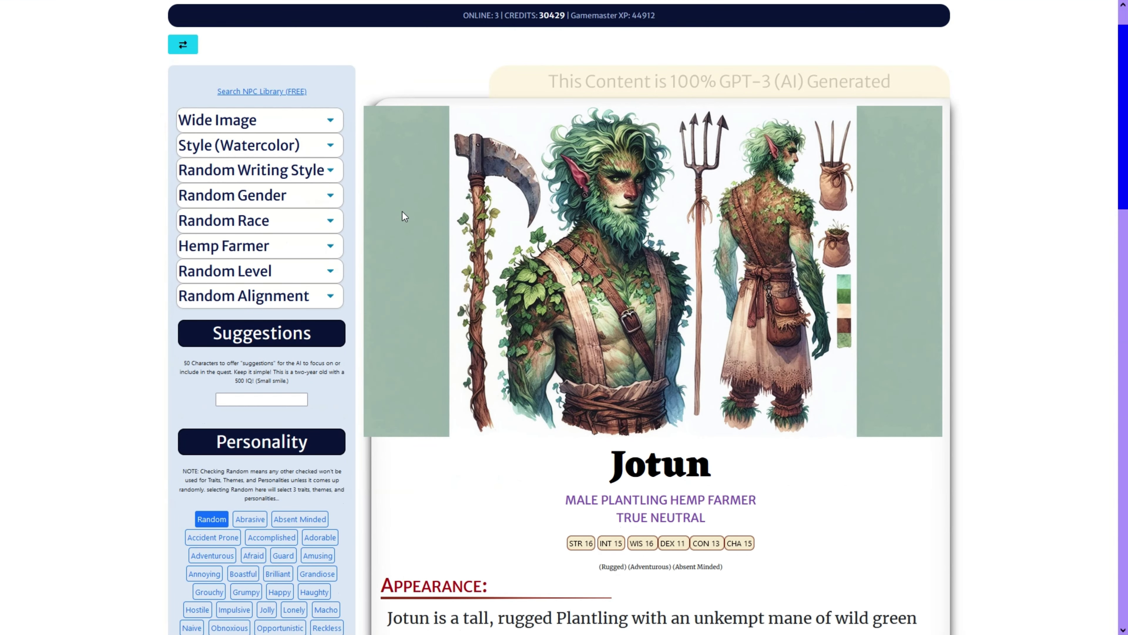
{"action": "scroll", "coordinate": [402, 212], "scroll_direction": "up", "scroll_amount": 1}
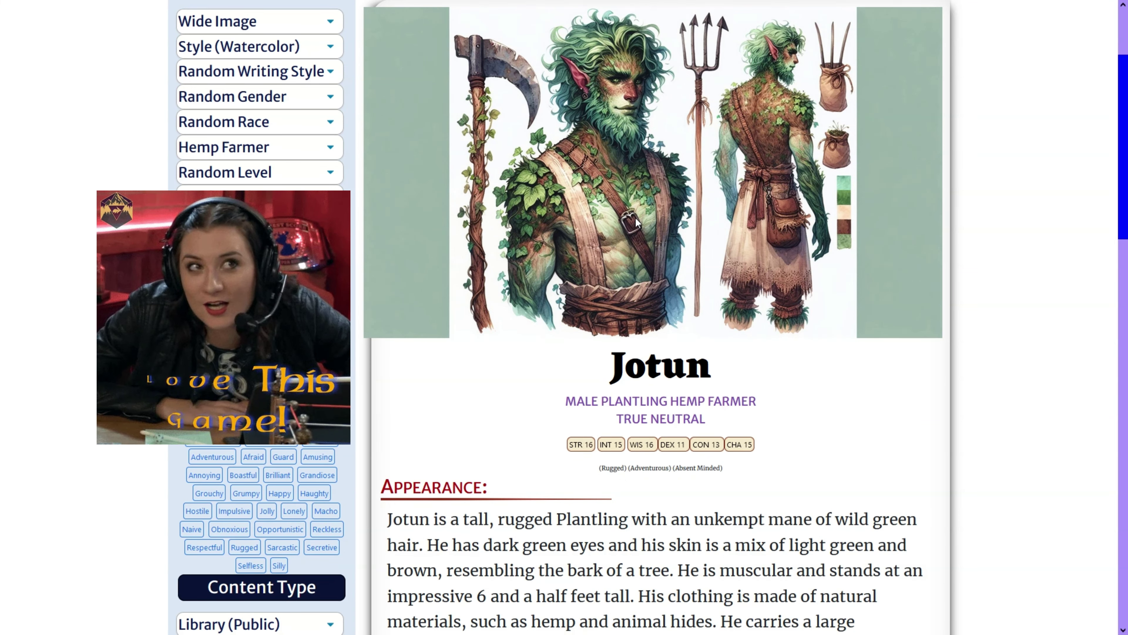
{"action": "scroll", "coordinate": [636, 221], "scroll_direction": "down", "scroll_amount": 3}
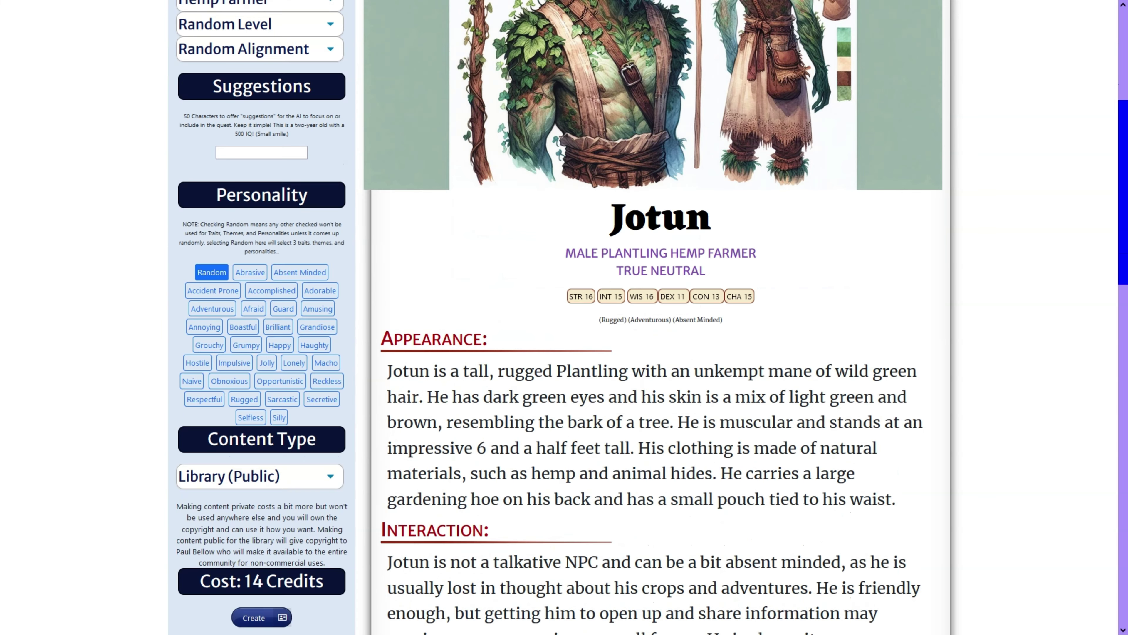
{"action": "scroll", "coordinate": [641, 223], "scroll_direction": "down", "scroll_amount": 20}
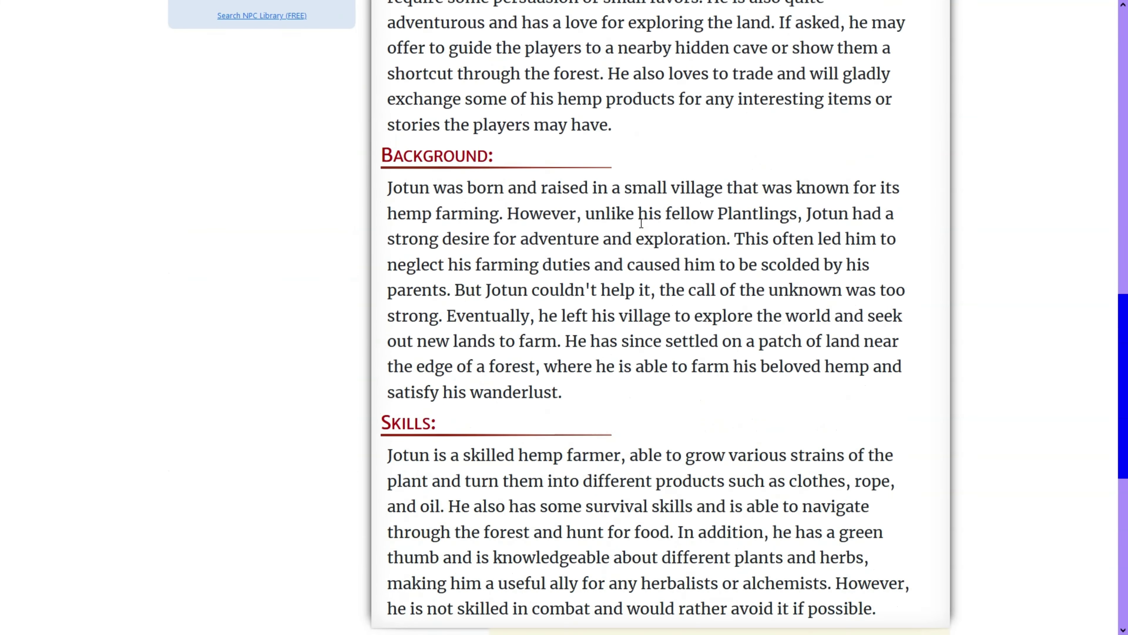
{"action": "scroll", "coordinate": [641, 223], "scroll_direction": "up", "scroll_amount": 20}
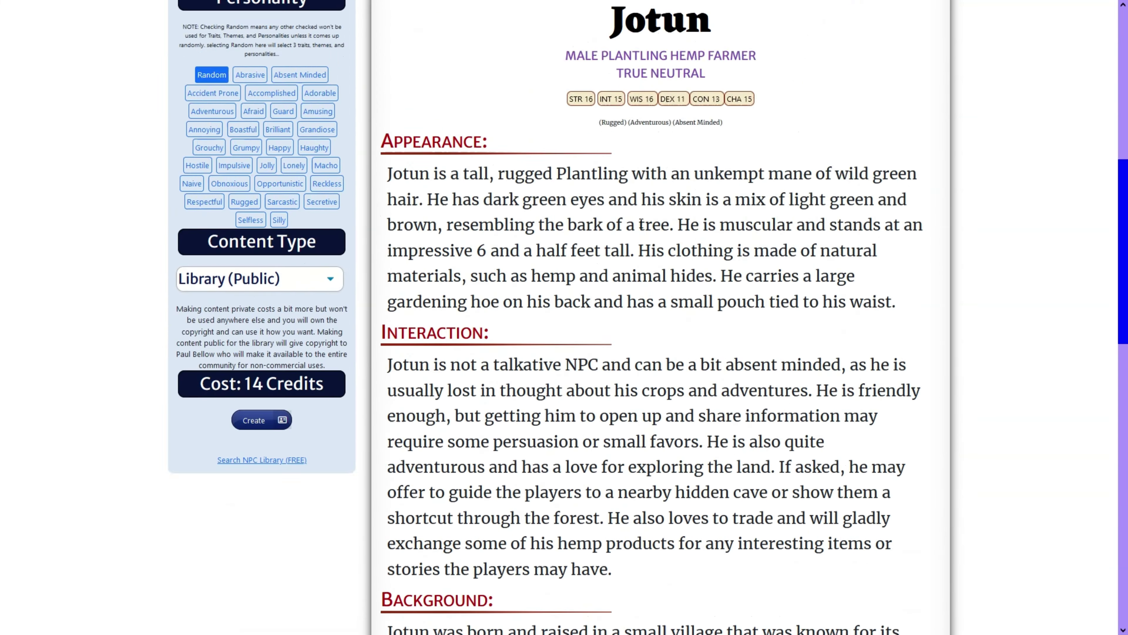
{"action": "scroll", "coordinate": [642, 223], "scroll_direction": "down", "scroll_amount": 20}
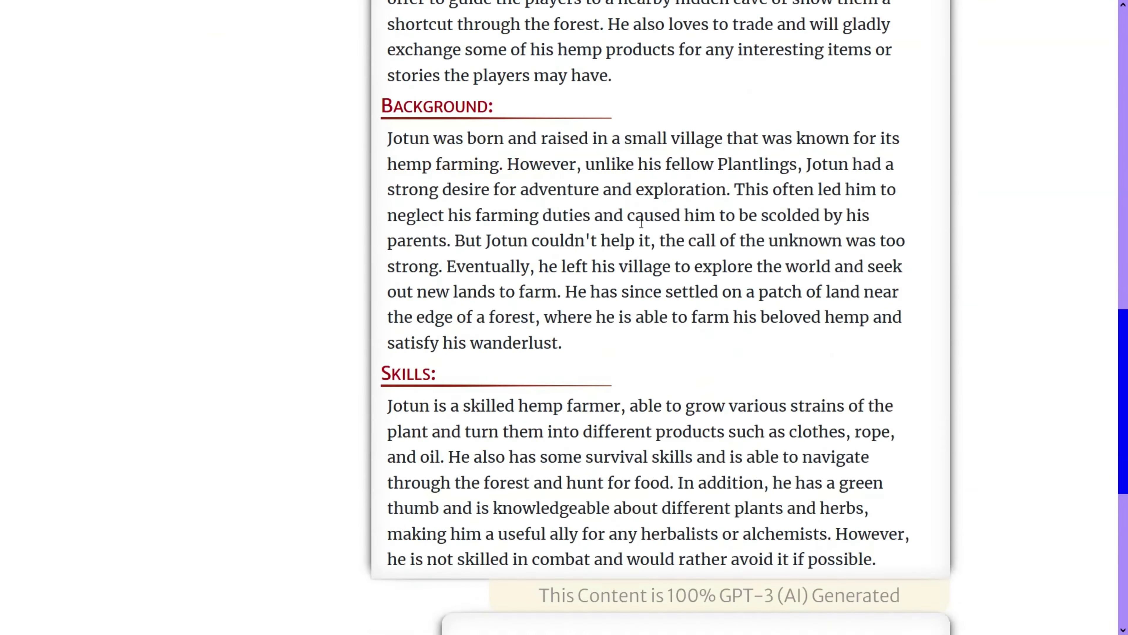
{"action": "scroll", "coordinate": [641, 223], "scroll_direction": "up", "scroll_amount": 20}
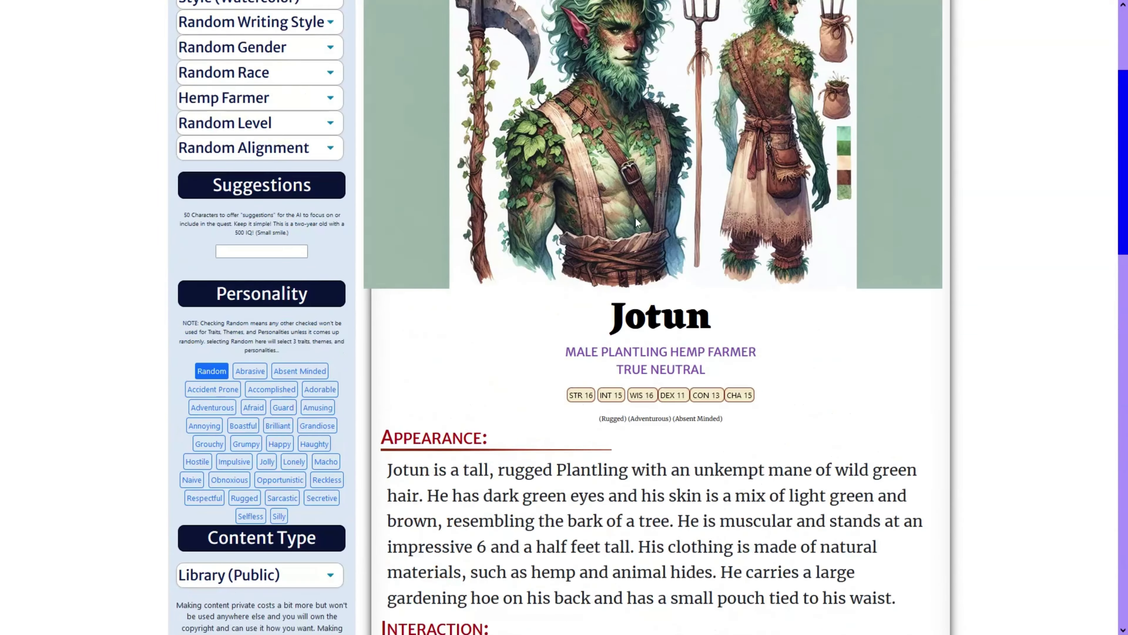
{"action": "scroll", "coordinate": [636, 218], "scroll_direction": "down", "scroll_amount": 3}
{"action": "scroll", "coordinate": [636, 221], "scroll_direction": "up", "scroll_amount": 3}
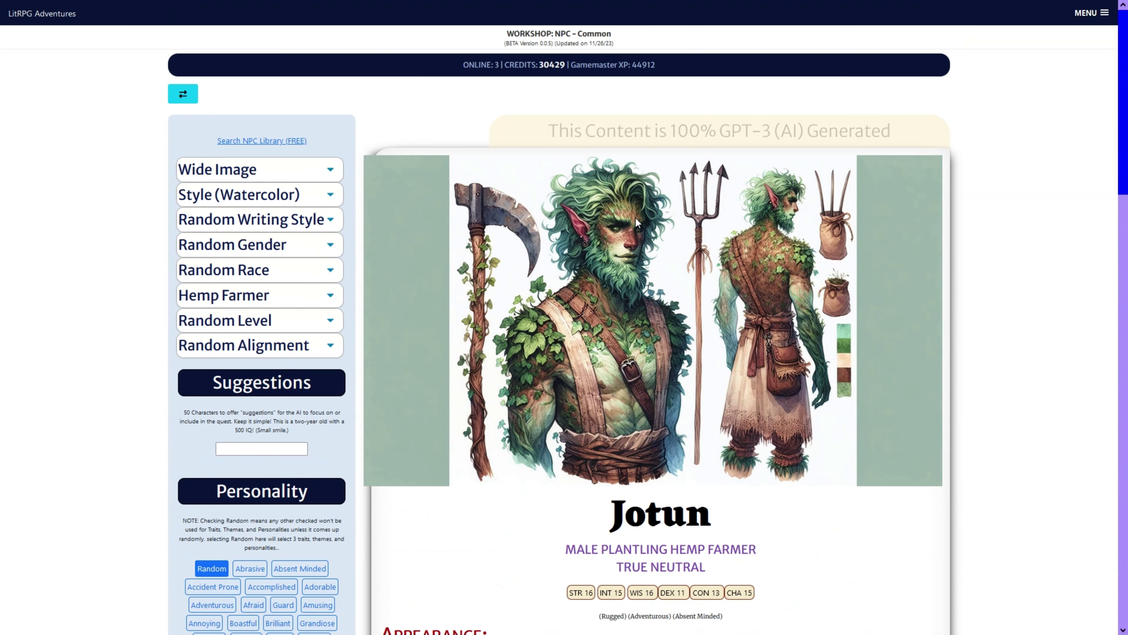
Step: Go back to the workshop and set up a Governments entry with wide watercolor image and random themes
{"action": "key", "text": "alt+Left"}
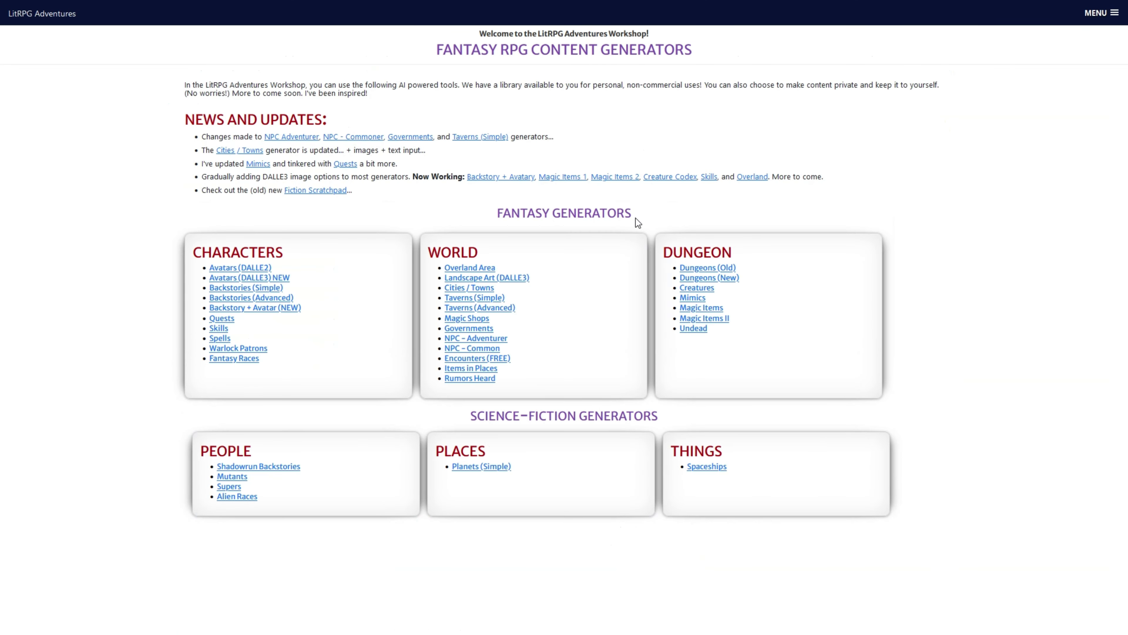
{"action": "left_click", "coordinate": [412, 137]}
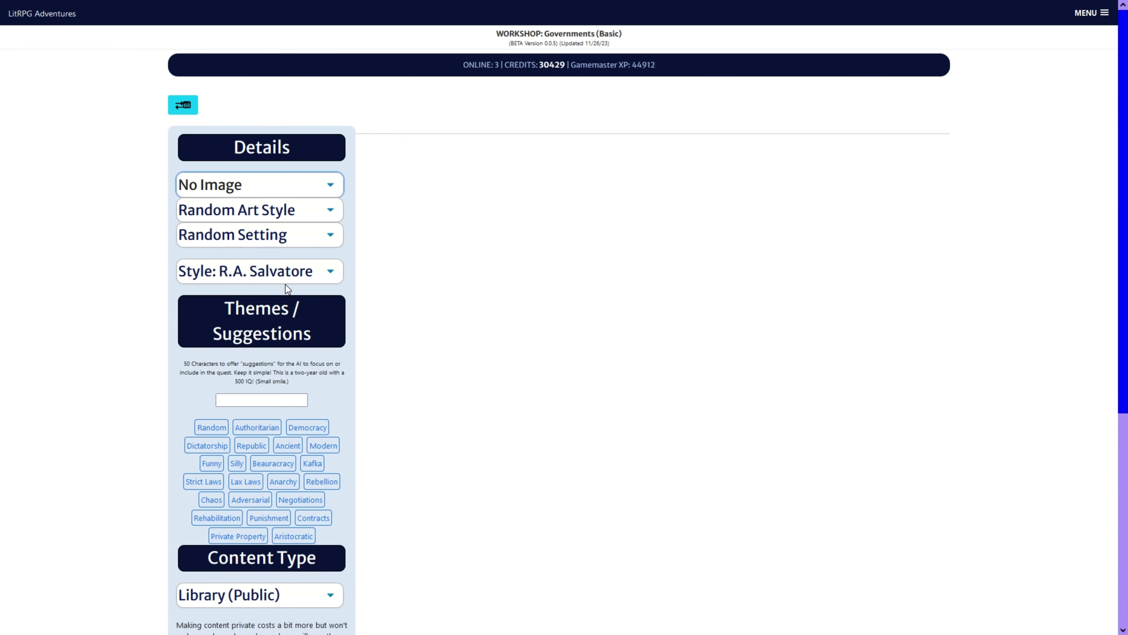
{"action": "left_click", "coordinate": [286, 284]}
{"action": "left_click", "coordinate": [280, 383]}
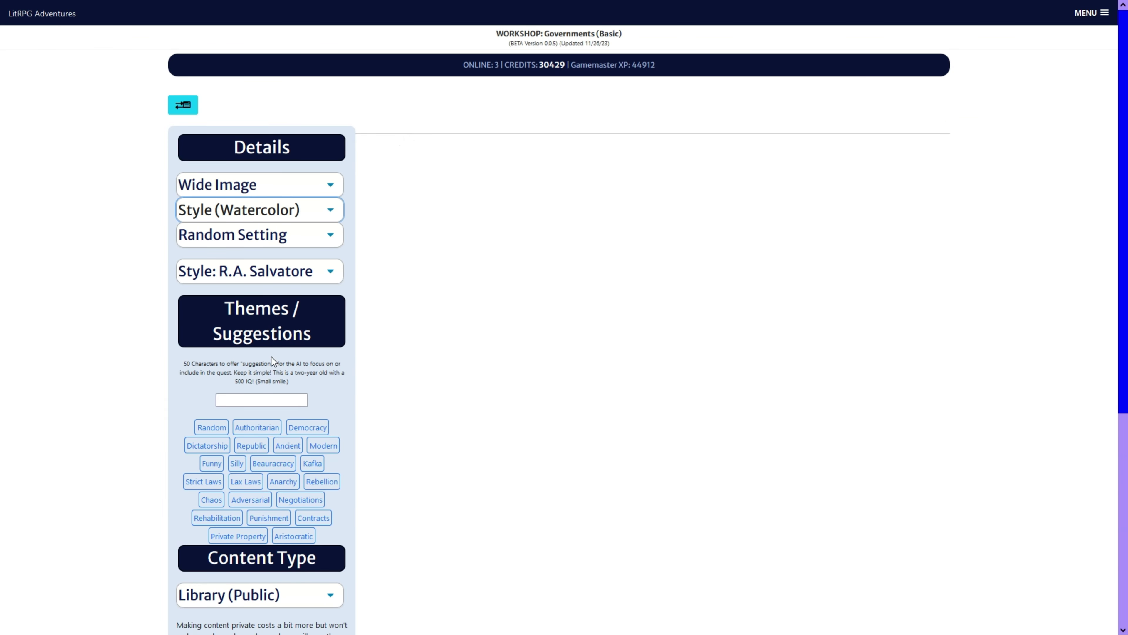
{"action": "left_click", "coordinate": [211, 427]}
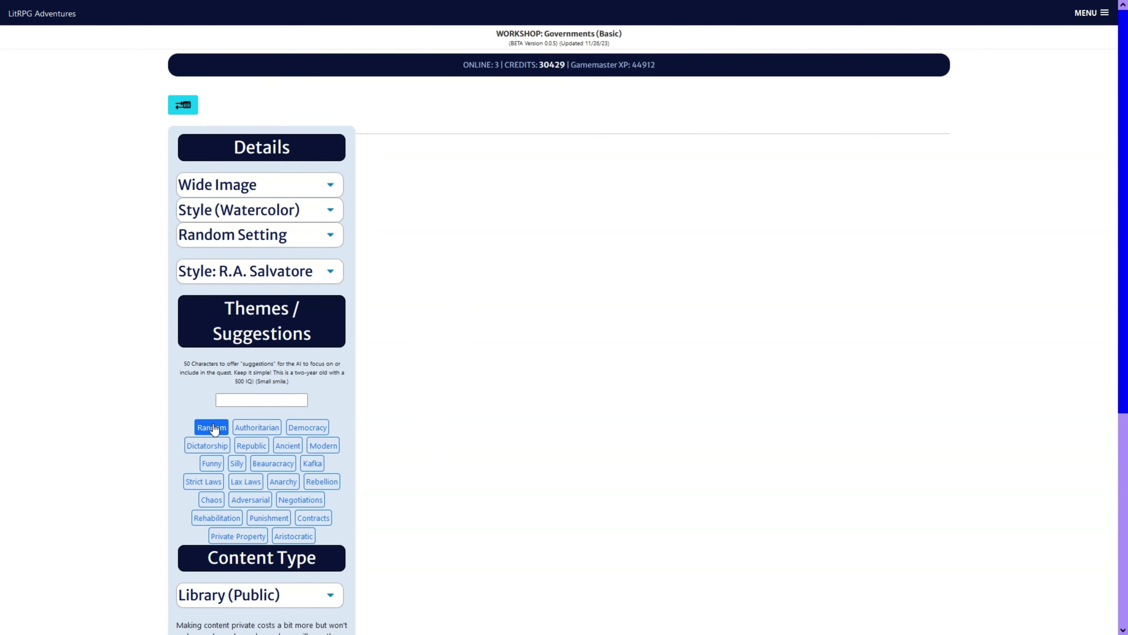
{"action": "scroll", "coordinate": [288, 411], "scroll_direction": "down", "scroll_amount": 3}
{"action": "scroll", "coordinate": [288, 411], "scroll_direction": "up", "scroll_amount": 3}
Step: Set the government setting to High-Magic and generate it, producing the Vossik Imperium
{"action": "left_click", "coordinate": [280, 187]}
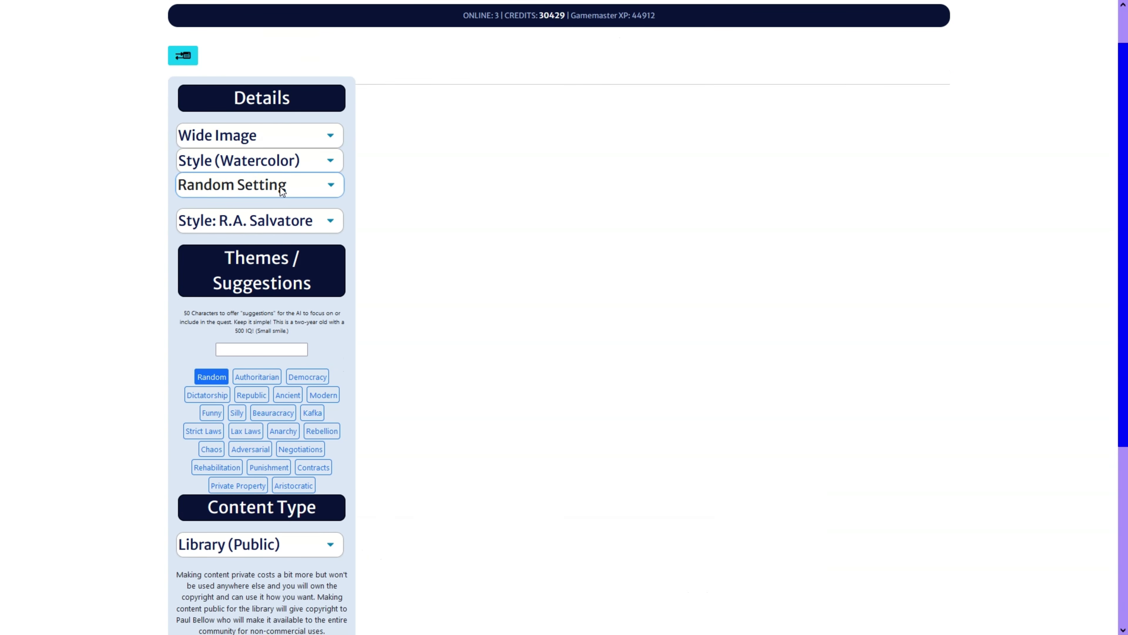
{"action": "left_click", "coordinate": [304, 382]}
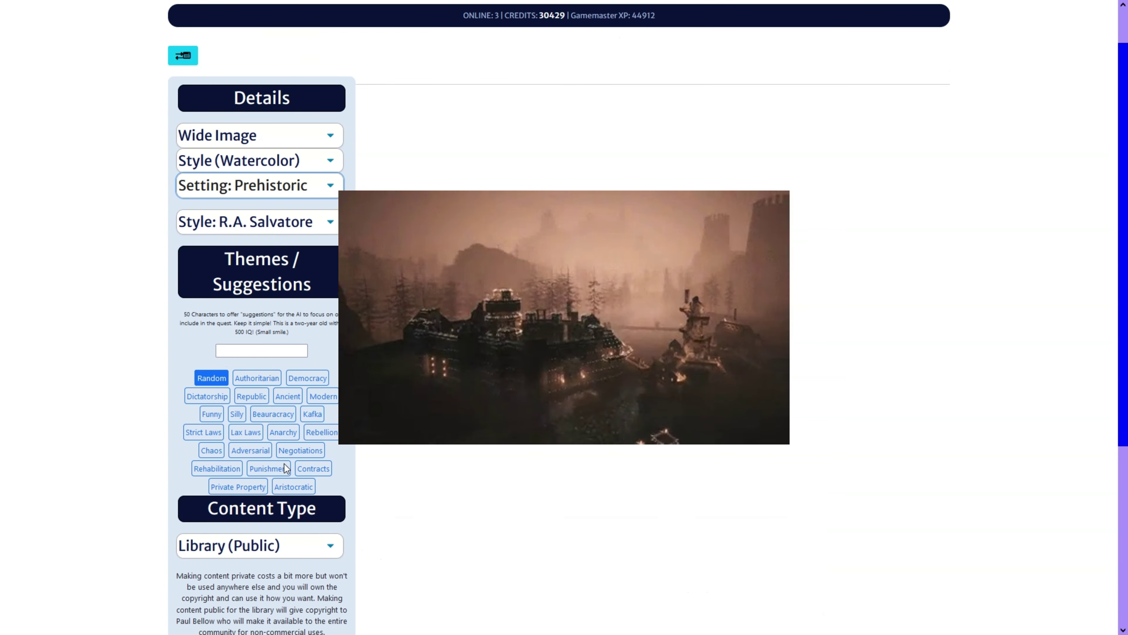
{"action": "key", "text": "Down"}
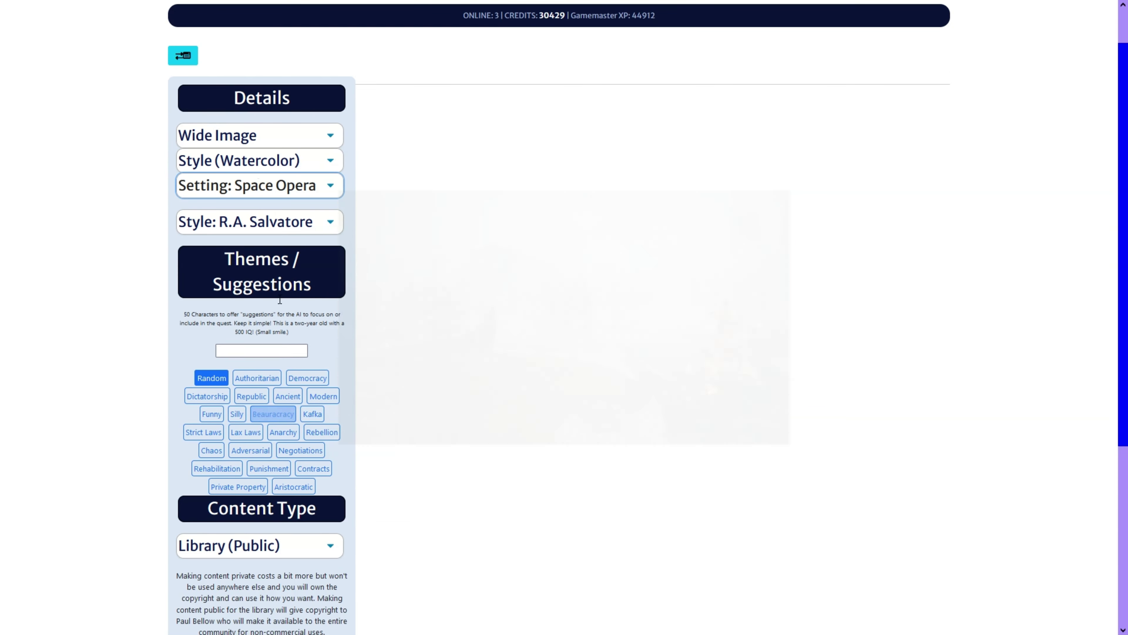
{"action": "left_click", "coordinate": [278, 222]}
{"action": "left_click", "coordinate": [282, 192]}
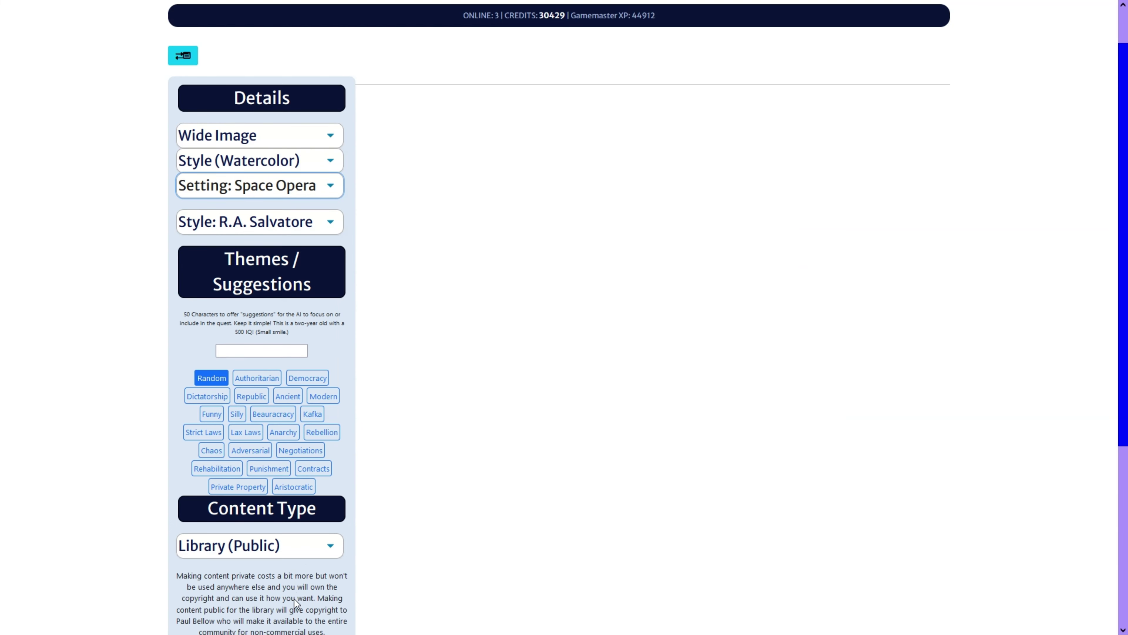
{"action": "key", "text": "Down"}
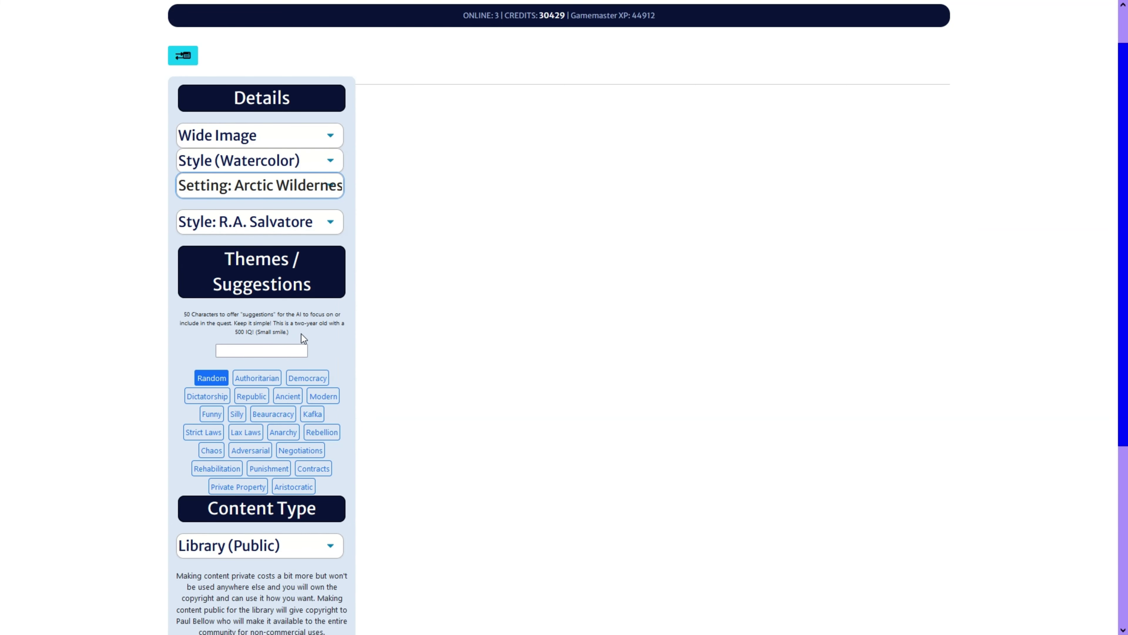
{"action": "key", "text": "Down"}
{"action": "scroll", "coordinate": [364, 311], "scroll_direction": "down", "scroll_amount": 4}
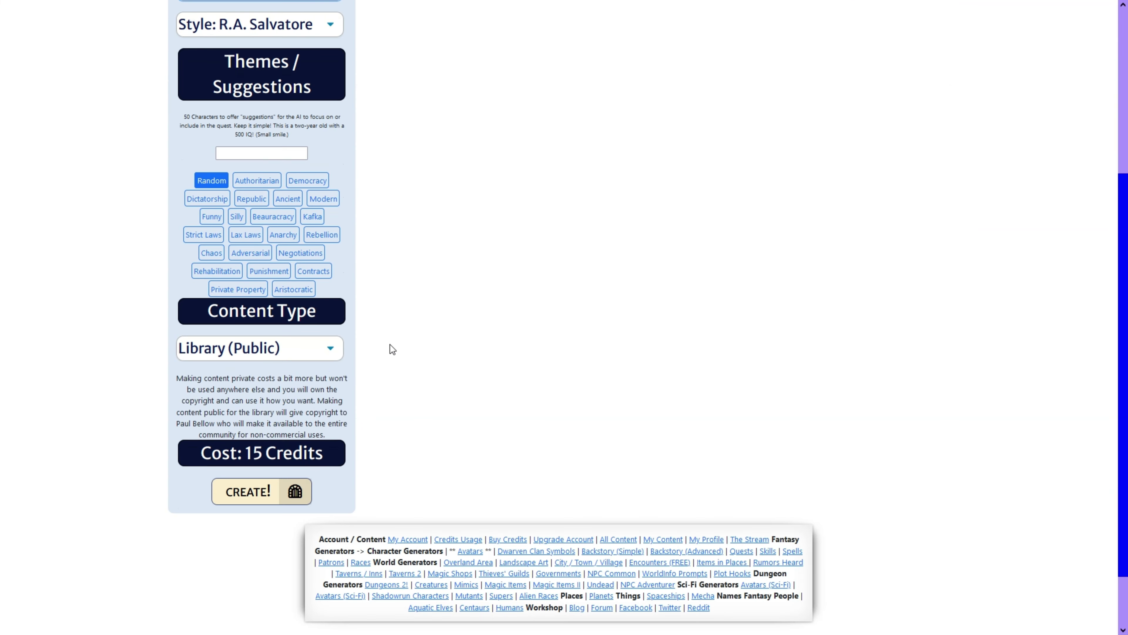
{"action": "left_click", "coordinate": [268, 502]}
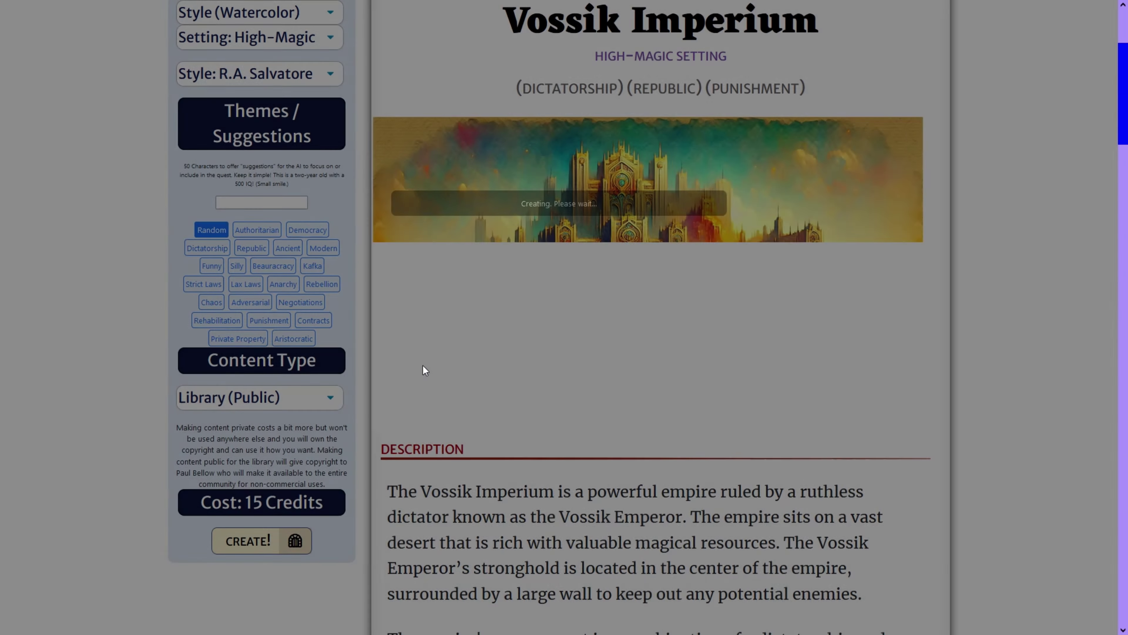
Step: Scroll through the full Vossik Imperium entry, then go back to the generators home page
{"action": "scroll", "coordinate": [423, 369], "scroll_direction": "up", "scroll_amount": 4}
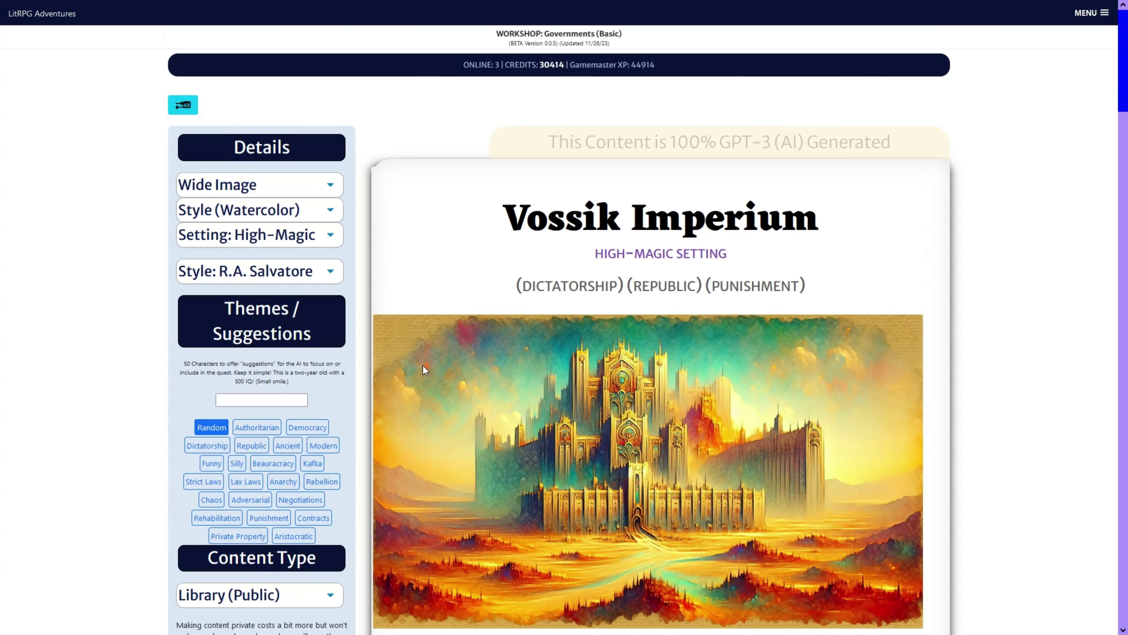
{"action": "scroll", "coordinate": [423, 366], "scroll_direction": "down", "scroll_amount": 3}
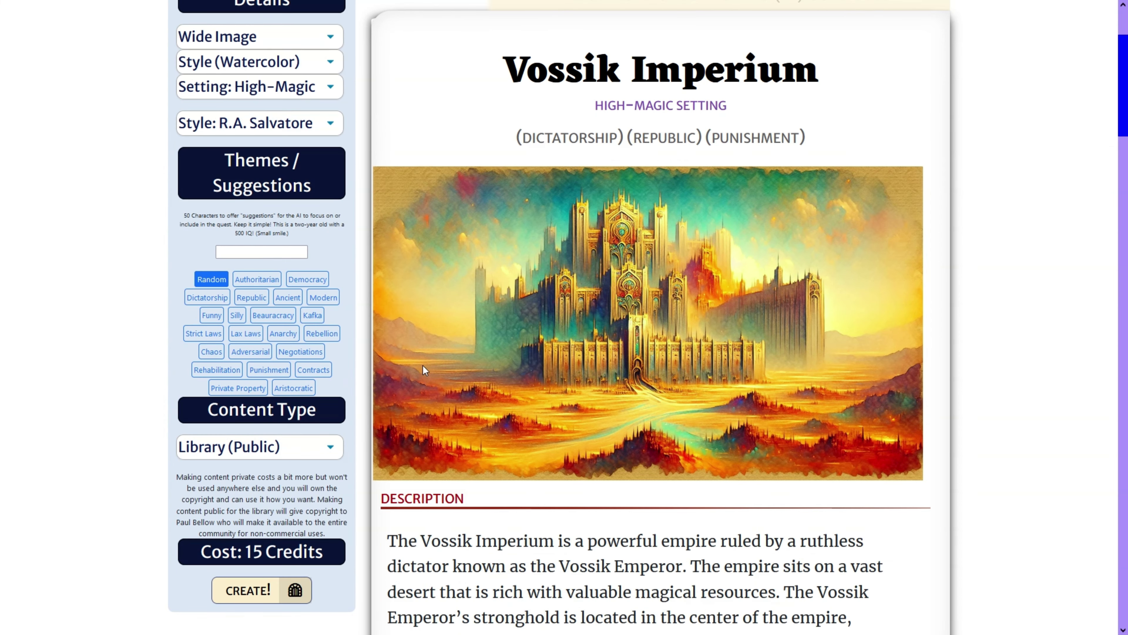
{"action": "scroll", "coordinate": [423, 366], "scroll_direction": "down", "scroll_amount": 4}
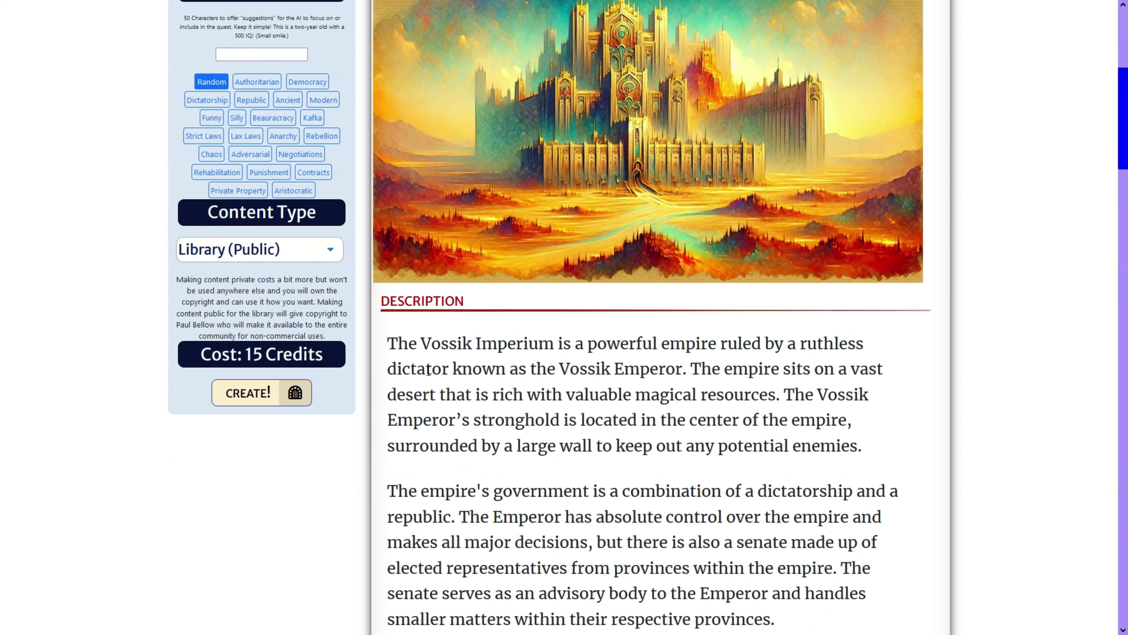
{"action": "scroll", "coordinate": [428, 372], "scroll_direction": "down", "scroll_amount": 13}
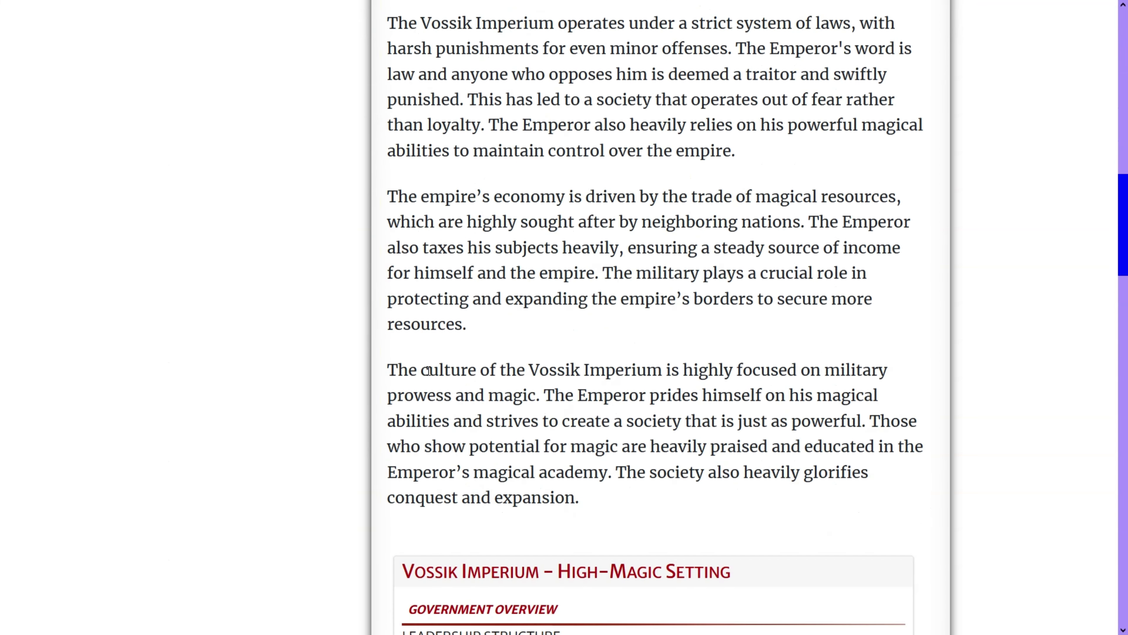
{"action": "scroll", "coordinate": [428, 371], "scroll_direction": "down", "scroll_amount": 4}
{"action": "scroll", "coordinate": [428, 372], "scroll_direction": "down", "scroll_amount": 3}
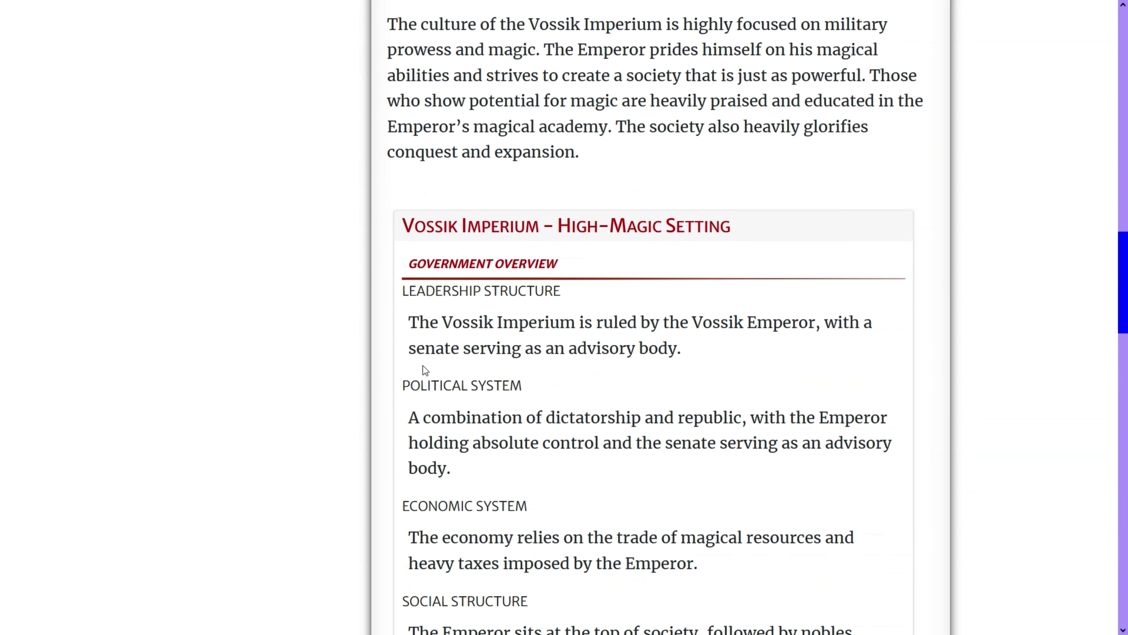
{"action": "scroll", "coordinate": [425, 369], "scroll_direction": "down", "scroll_amount": 2}
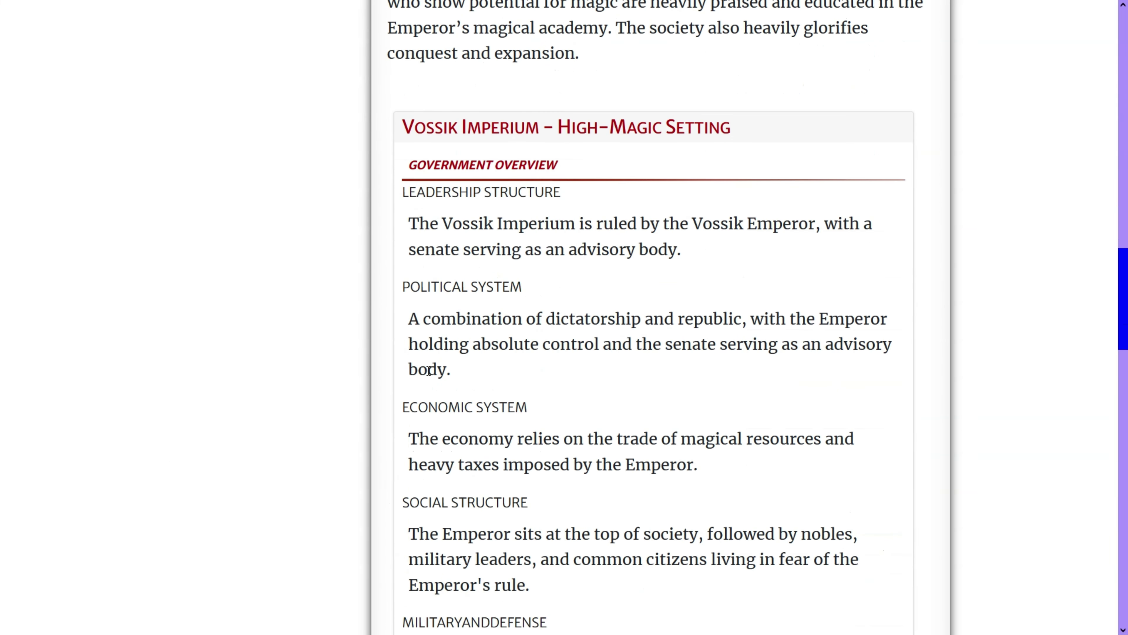
{"action": "scroll", "coordinate": [428, 370], "scroll_direction": "down", "scroll_amount": 2}
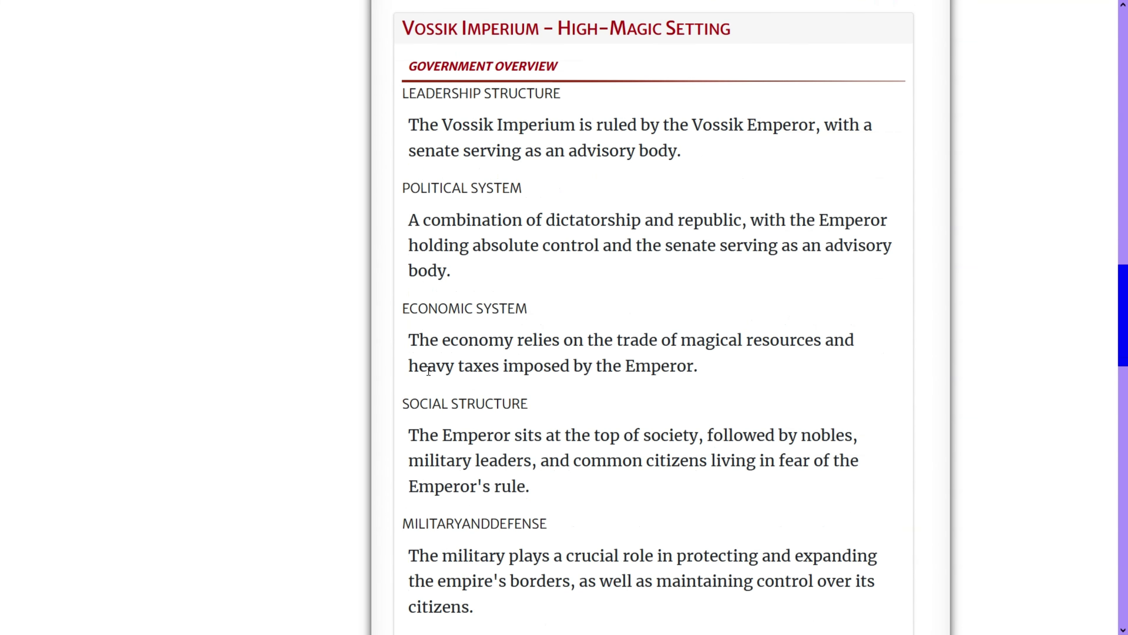
{"action": "scroll", "coordinate": [428, 370], "scroll_direction": "down", "scroll_amount": 5}
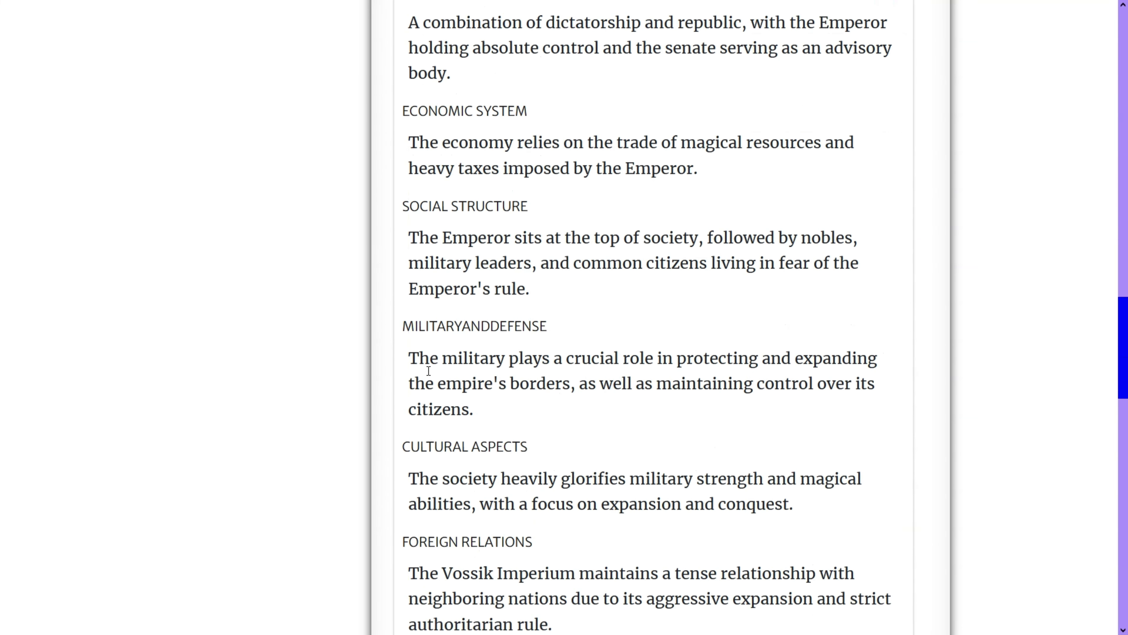
{"action": "scroll", "coordinate": [428, 371], "scroll_direction": "down", "scroll_amount": 7}
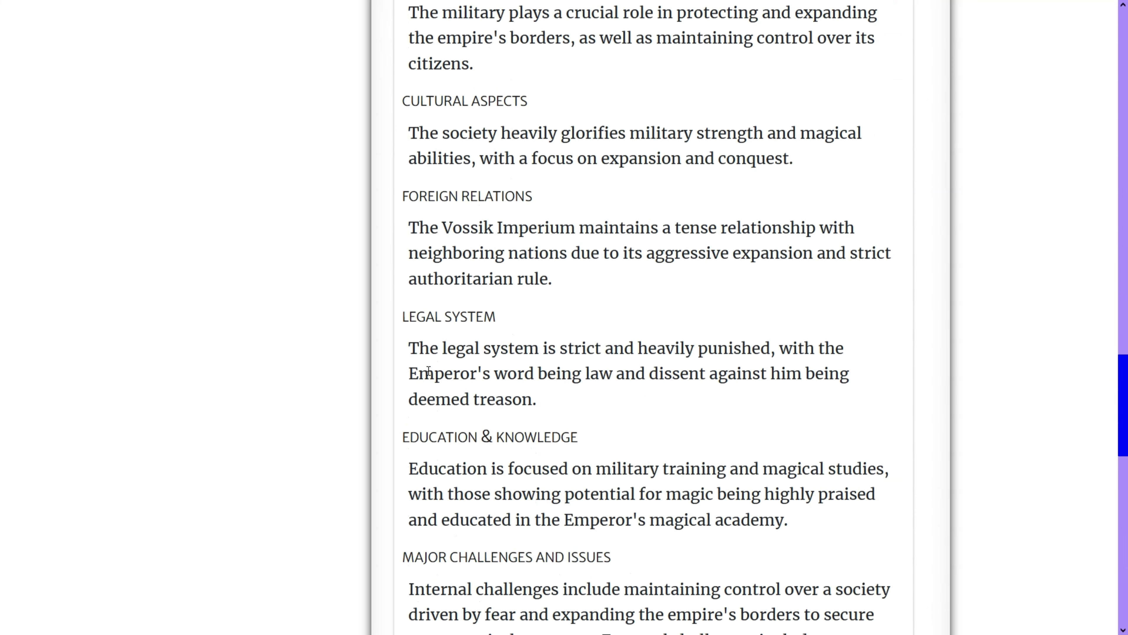
{"action": "scroll", "coordinate": [426, 368], "scroll_direction": "down", "scroll_amount": 6}
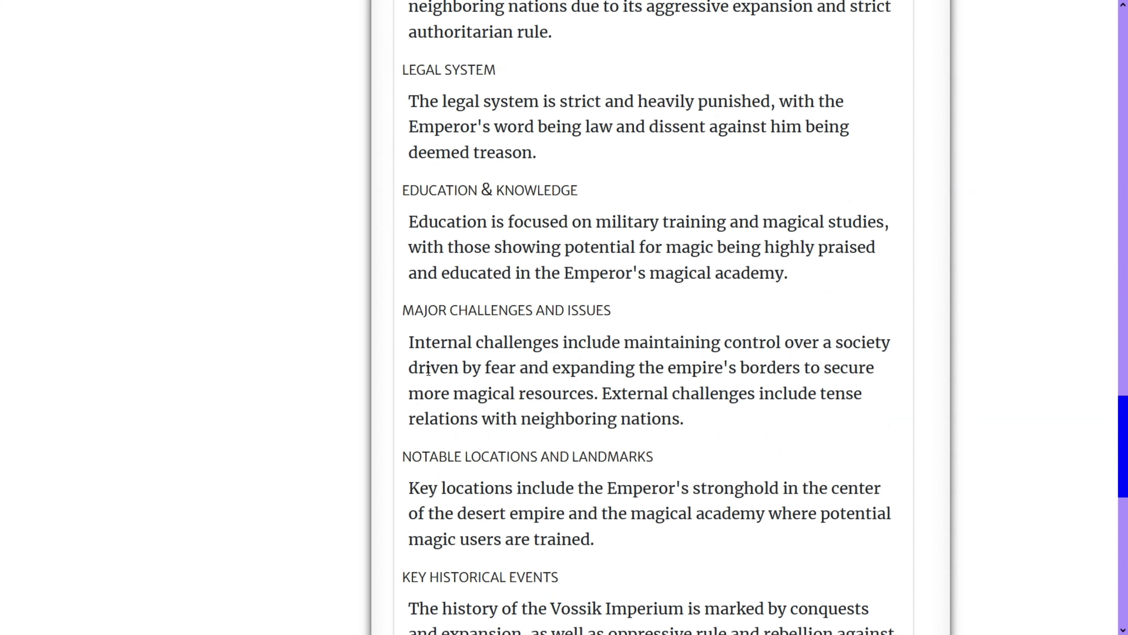
{"action": "scroll", "coordinate": [428, 371], "scroll_direction": "down", "scroll_amount": 7}
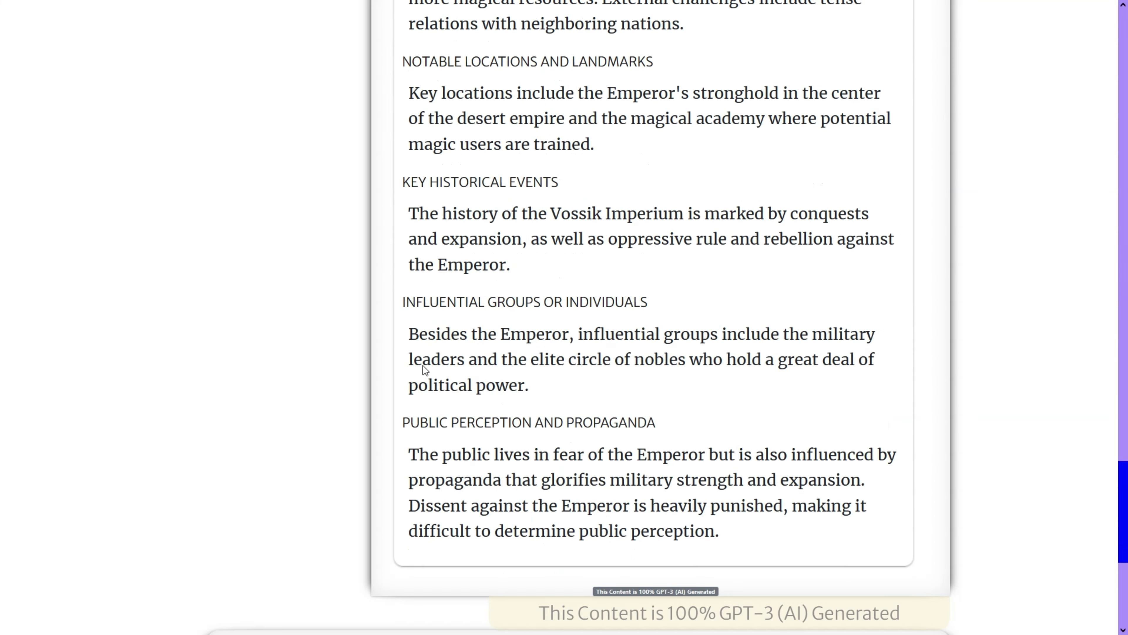
{"action": "scroll", "coordinate": [428, 371], "scroll_direction": "down", "scroll_amount": 2}
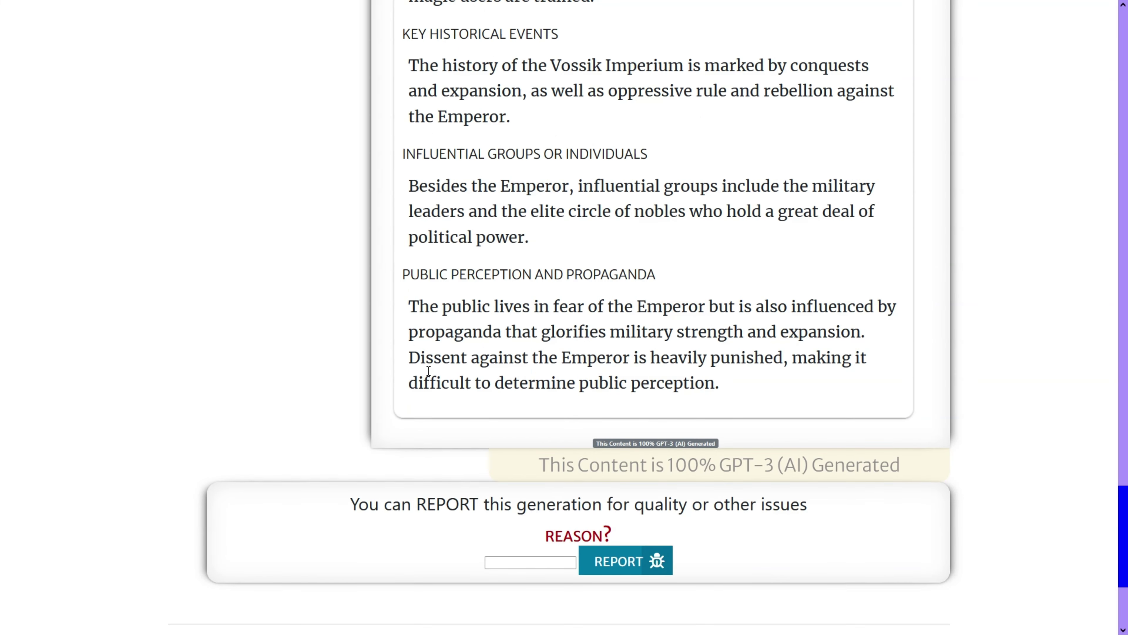
{"action": "left_click_drag", "start_coordinate": [430, 161], "coordinate": [541, 158]}
{"action": "scroll", "coordinate": [545, 249], "scroll_direction": "up", "scroll_amount": 8}
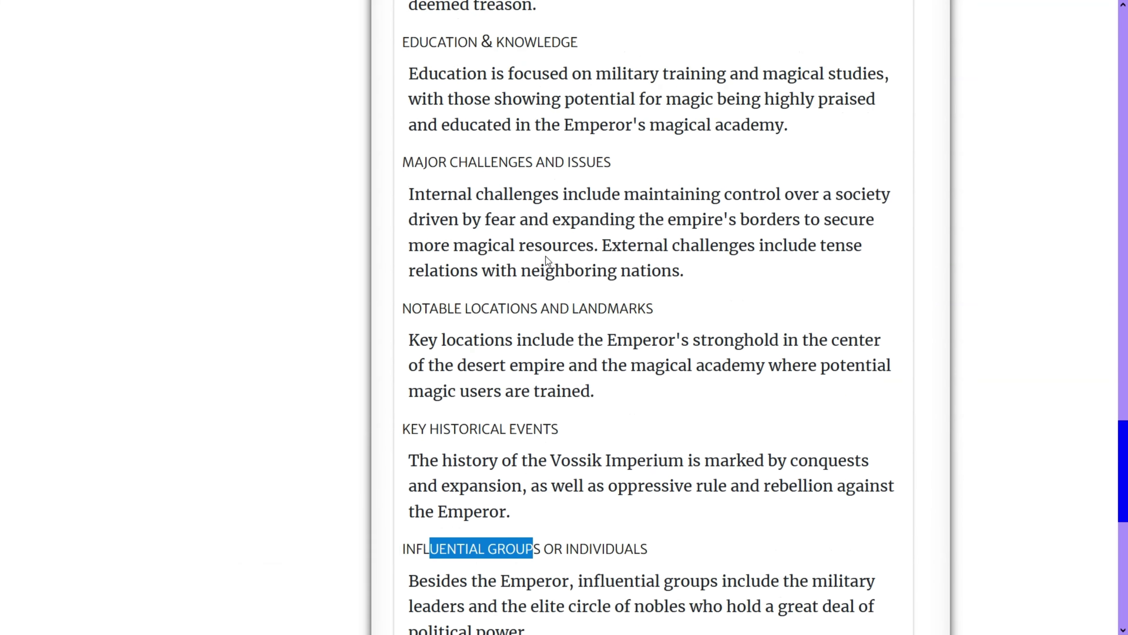
{"action": "scroll", "coordinate": [544, 256], "scroll_direction": "up", "scroll_amount": 20}
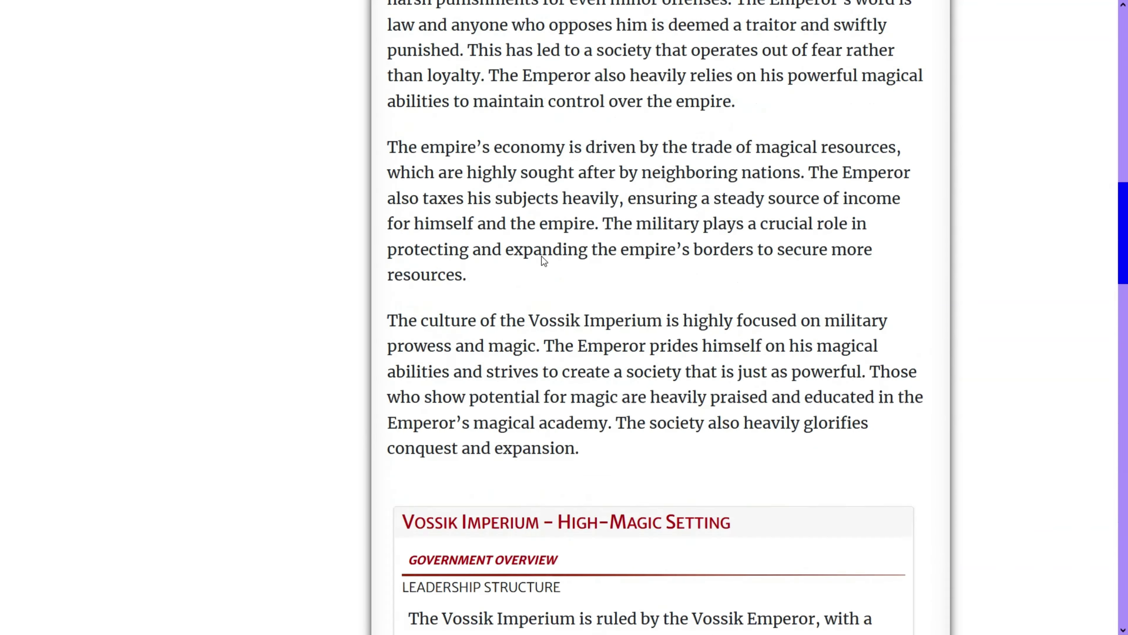
{"action": "scroll", "coordinate": [541, 256], "scroll_direction": "up", "scroll_amount": 20}
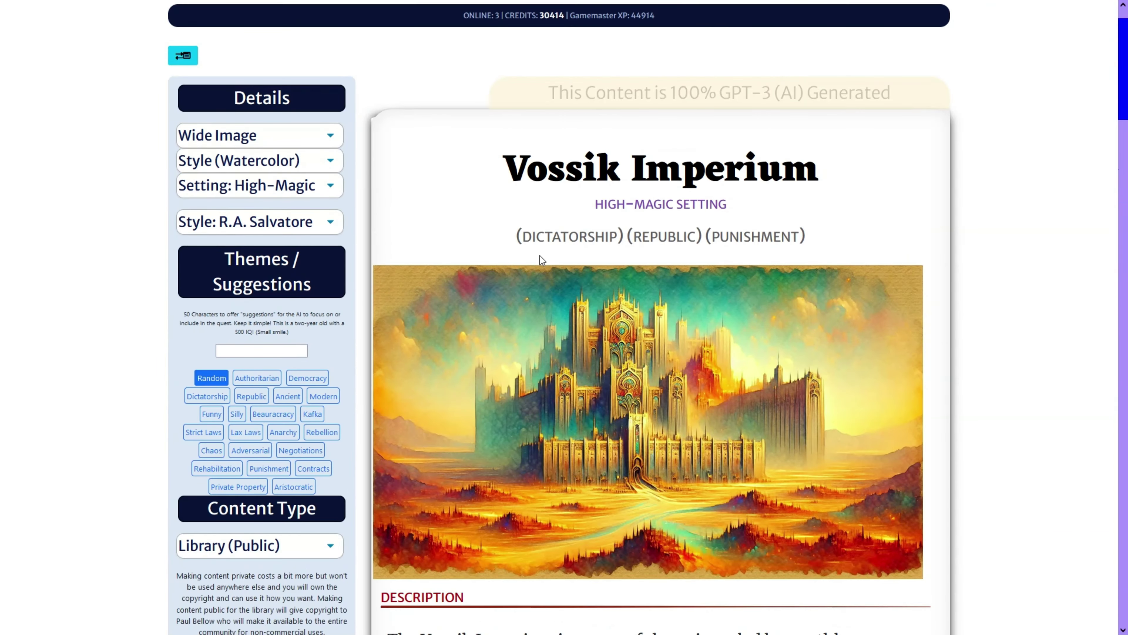
{"action": "key", "text": "alt+Left"}
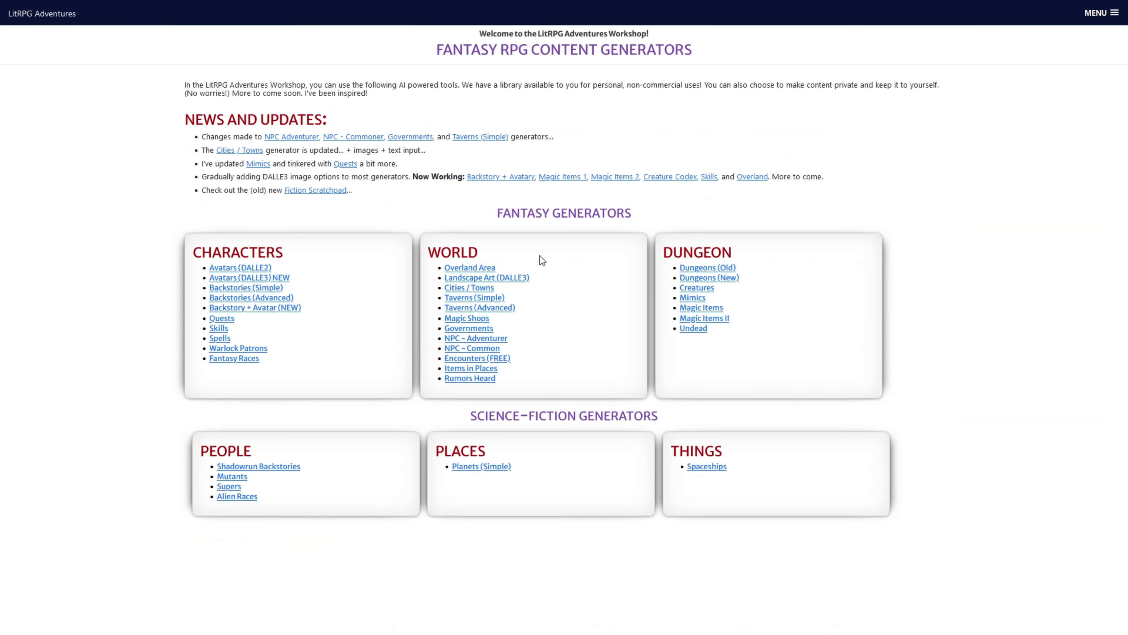
Step: Generate a simple tavern with a wide First Edition DND image and random suggestions, yielding The Rusty Axe
{"action": "left_click", "coordinate": [478, 136]}
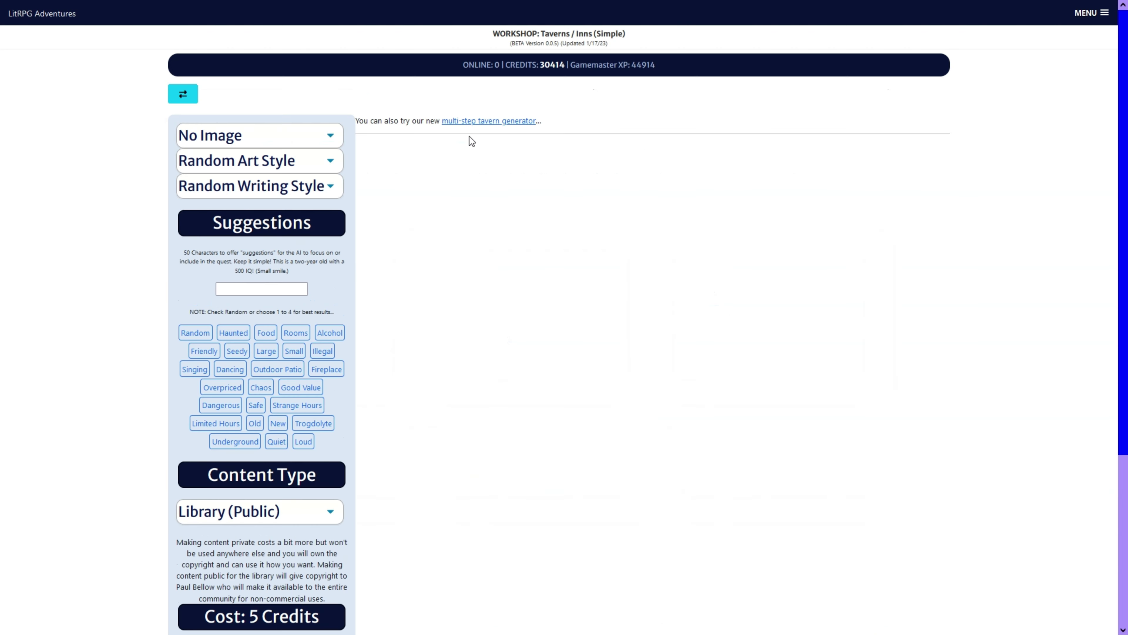
{"action": "left_click", "coordinate": [322, 133]}
{"action": "left_click", "coordinate": [283, 173]}
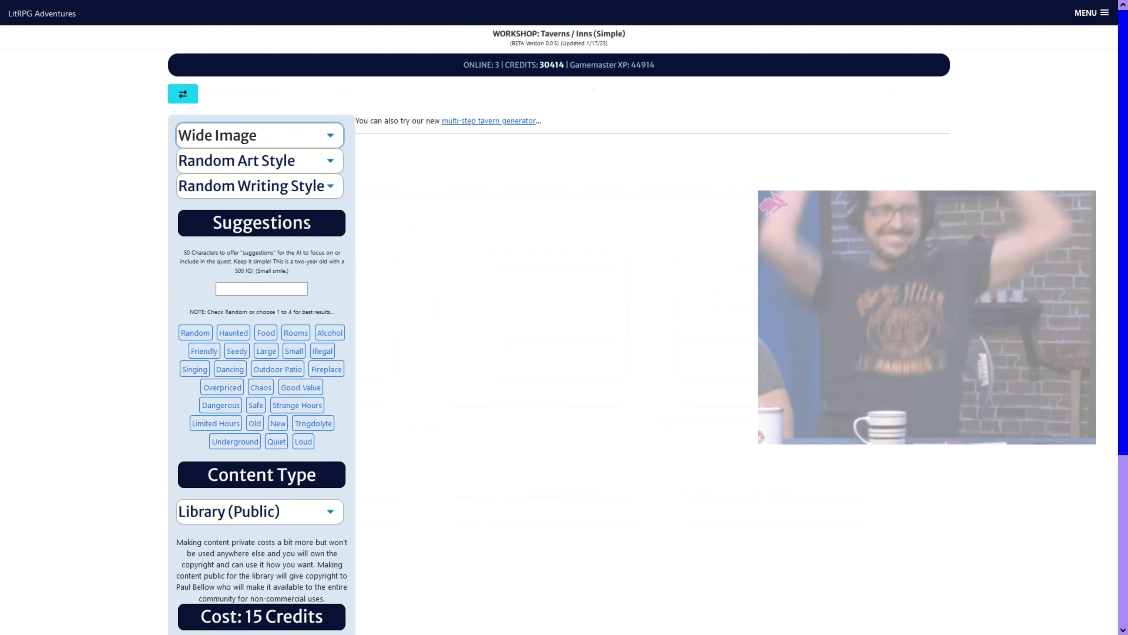
{"action": "left_click", "coordinate": [281, 170]}
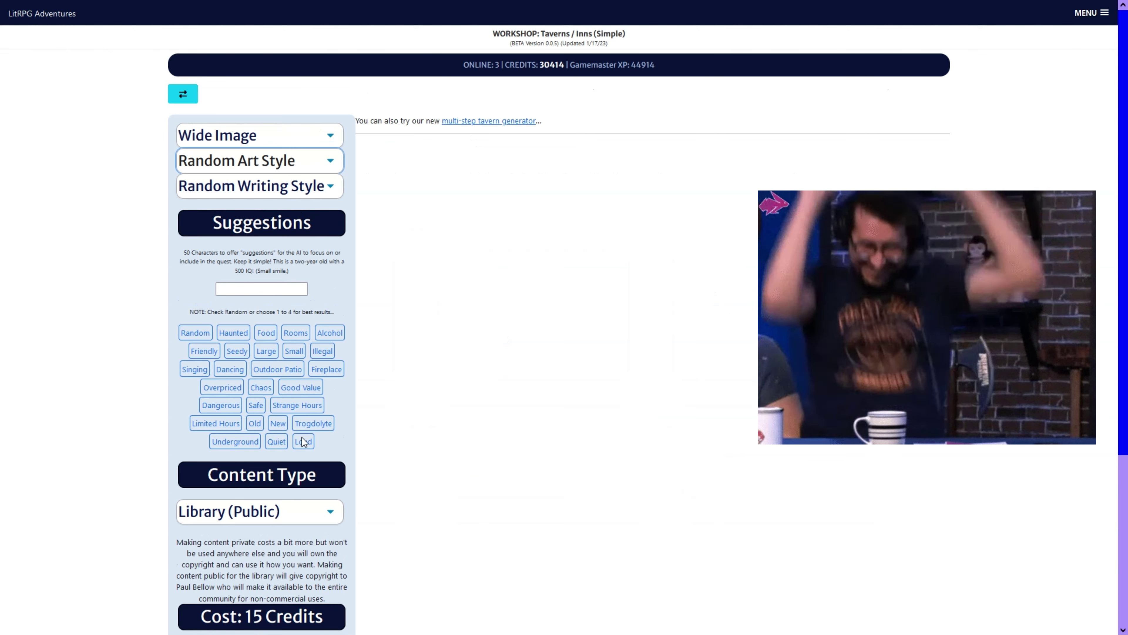
{"action": "left_click", "coordinate": [282, 261]}
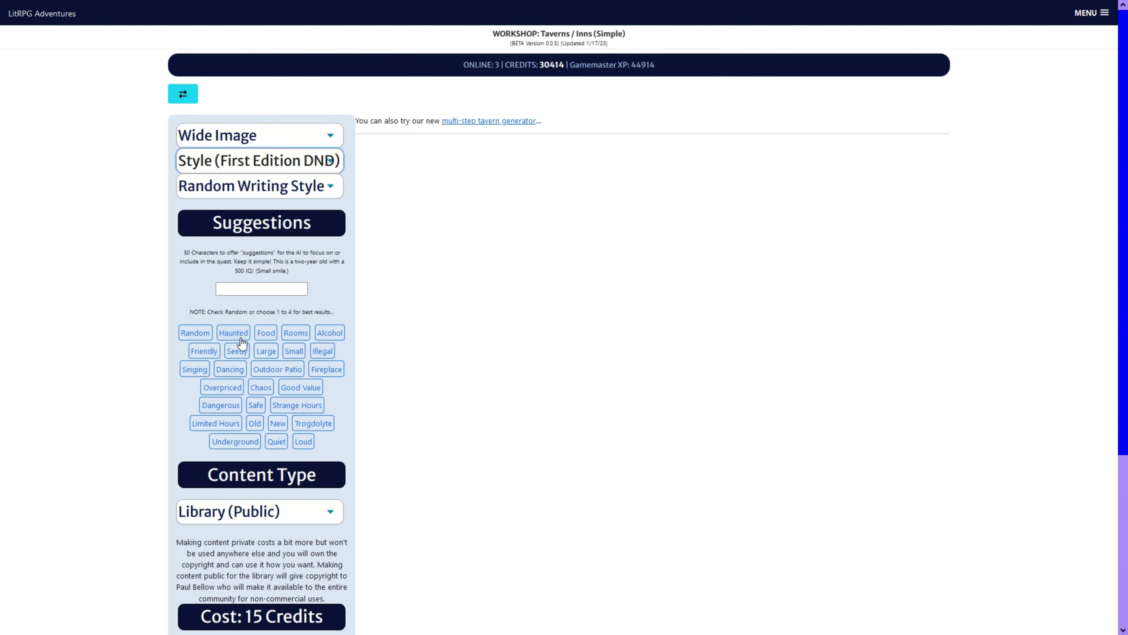
{"action": "left_click", "coordinate": [205, 334]}
{"action": "scroll", "coordinate": [266, 445], "scroll_direction": "down", "scroll_amount": 3}
{"action": "left_click", "coordinate": [270, 456]}
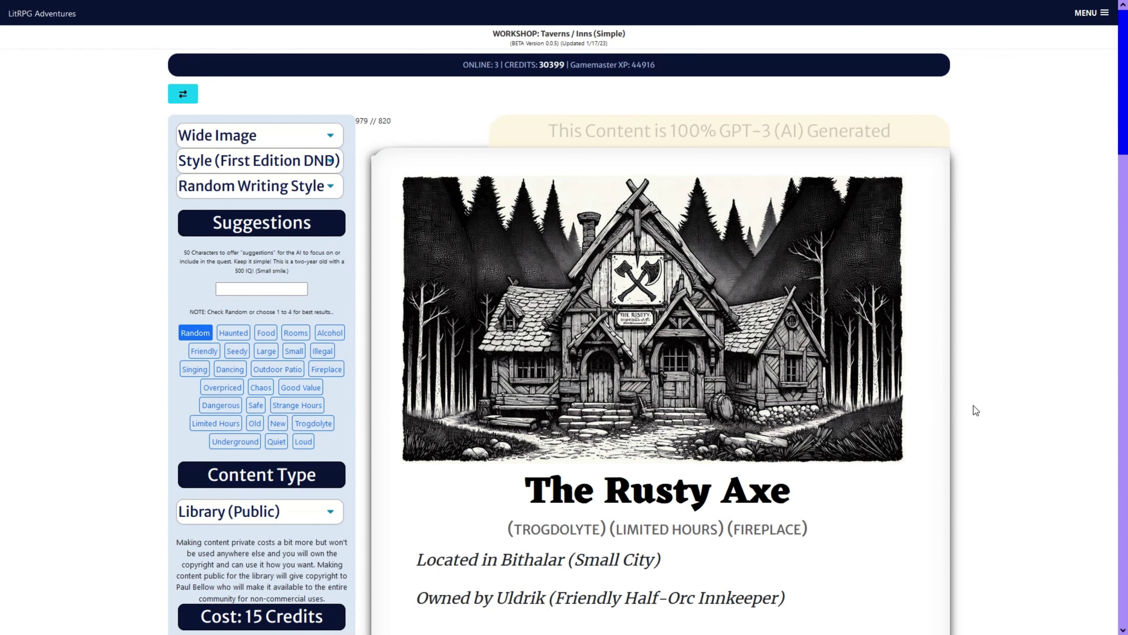
{"action": "scroll", "coordinate": [973, 406], "scroll_direction": "down", "scroll_amount": 2}
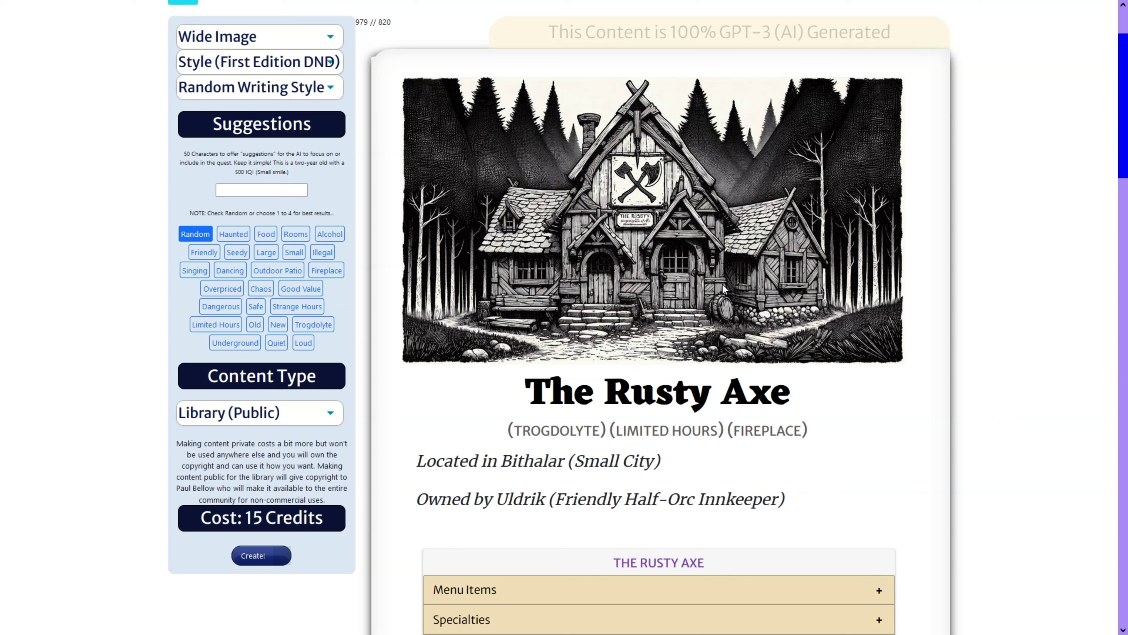
{"action": "scroll", "coordinate": [723, 289], "scroll_direction": "down", "scroll_amount": 5}
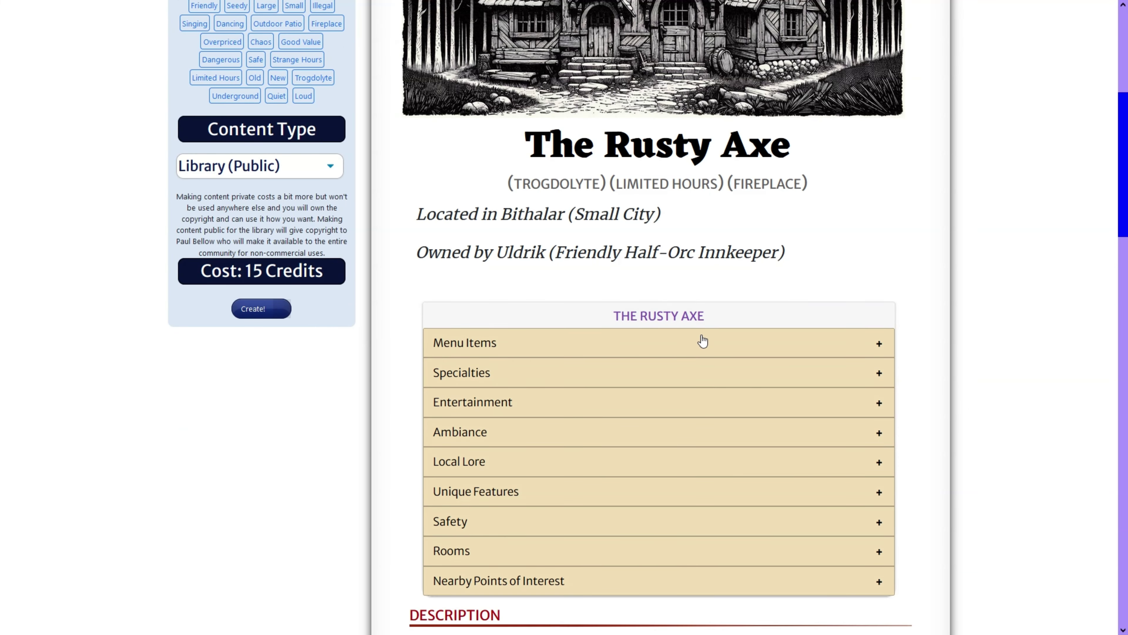
{"action": "left_click", "coordinate": [703, 341]}
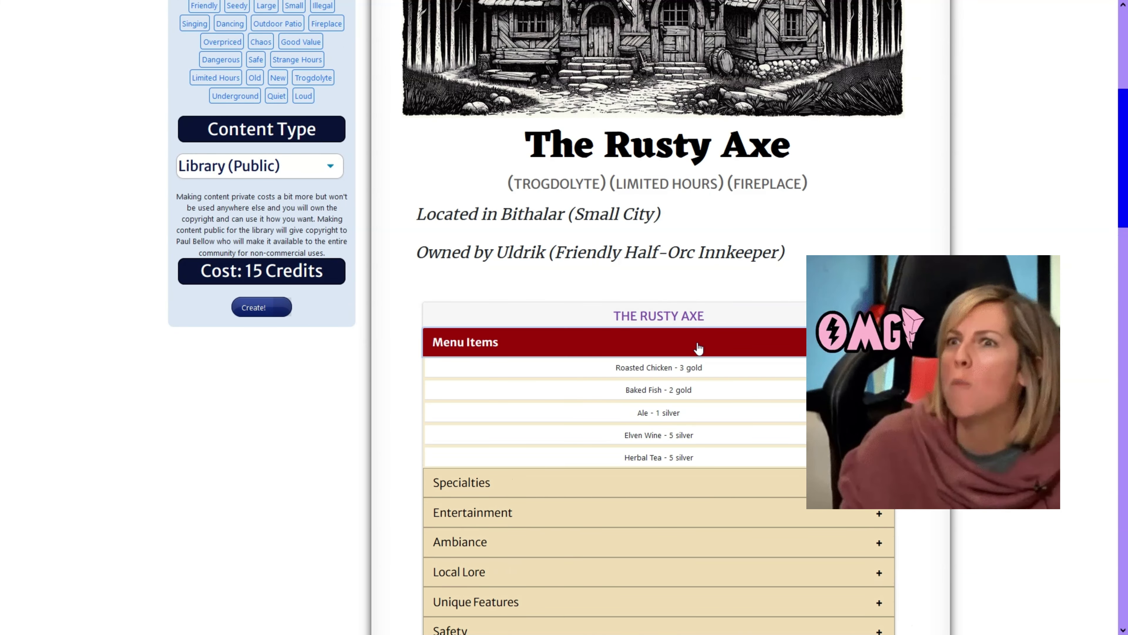
{"action": "scroll", "coordinate": [698, 347], "scroll_direction": "down", "scroll_amount": 4}
{"action": "left_click", "coordinate": [673, 285]}
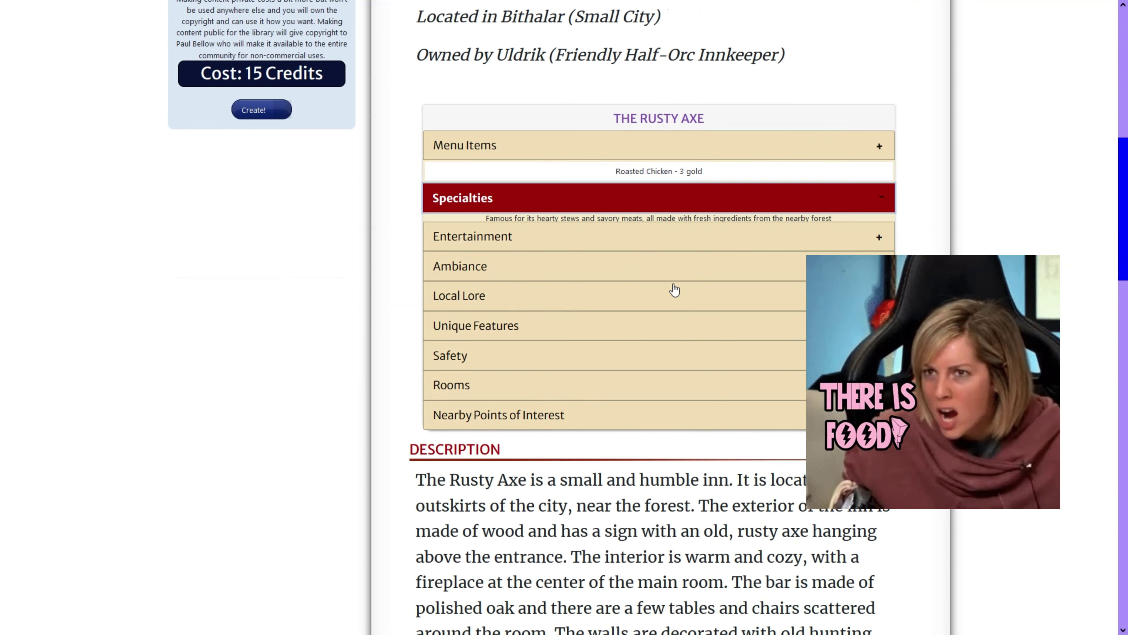
{"action": "left_click", "coordinate": [639, 246]}
{"action": "left_click", "coordinate": [635, 281]}
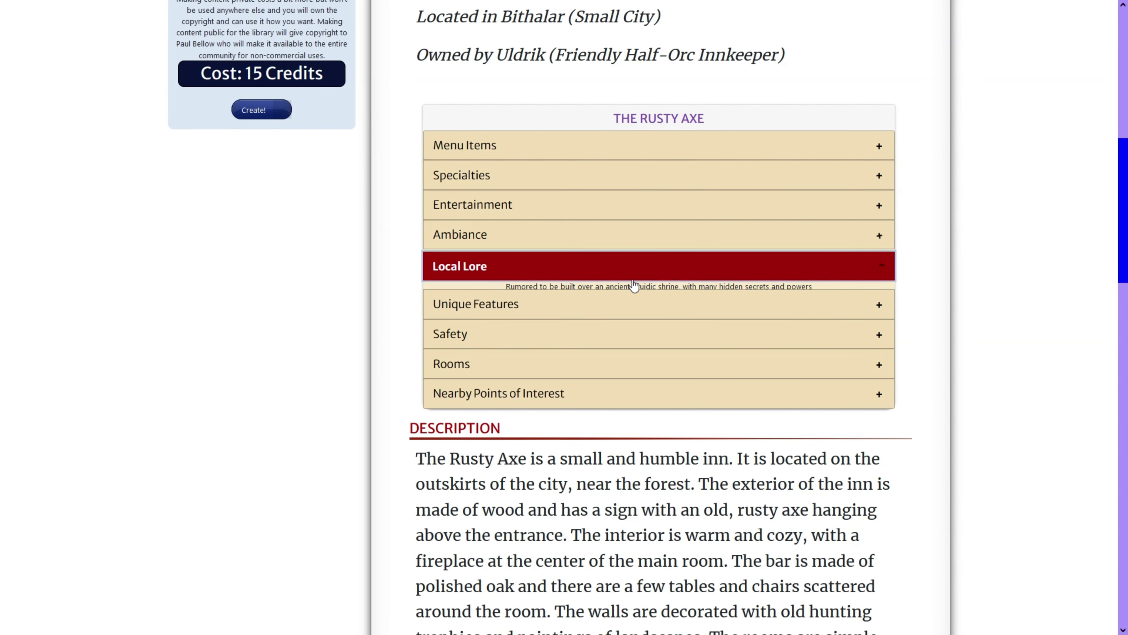
{"action": "left_click", "coordinate": [634, 309]}
{"action": "left_click", "coordinate": [623, 334]}
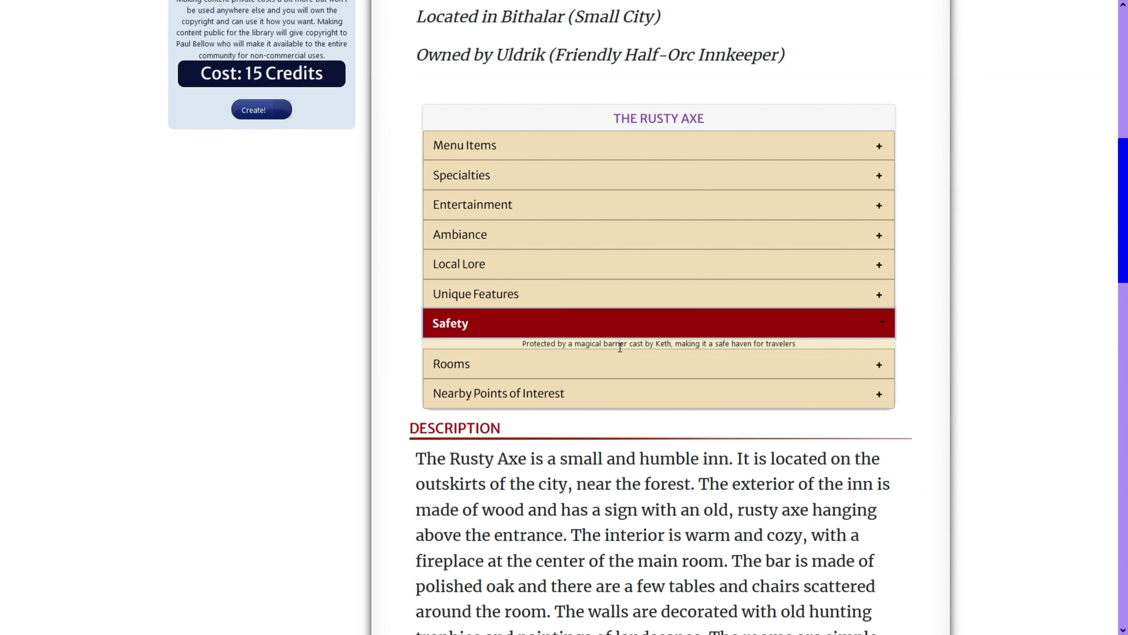
{"action": "left_click", "coordinate": [617, 371]}
{"action": "left_click", "coordinate": [614, 334]}
{"action": "left_click", "coordinate": [608, 358]}
{"action": "scroll", "coordinate": [606, 354], "scroll_direction": "down", "scroll_amount": 2}
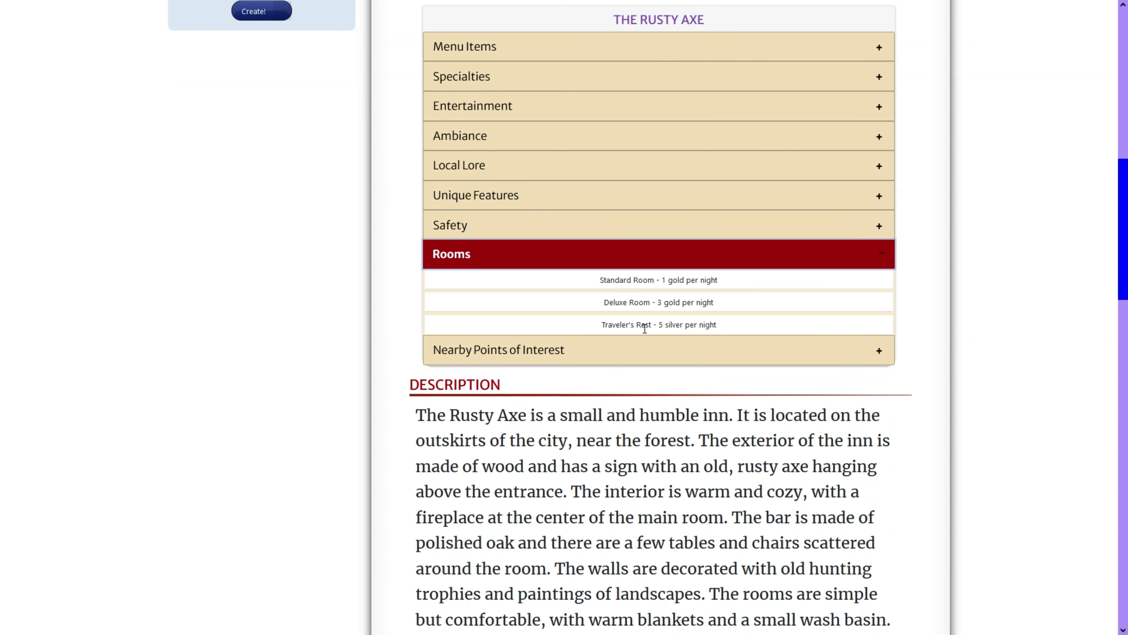
{"action": "left_click_drag", "start_coordinate": [673, 280], "coordinate": [711, 281]}
{"action": "scroll", "coordinate": [703, 296], "scroll_direction": "down", "scroll_amount": 3}
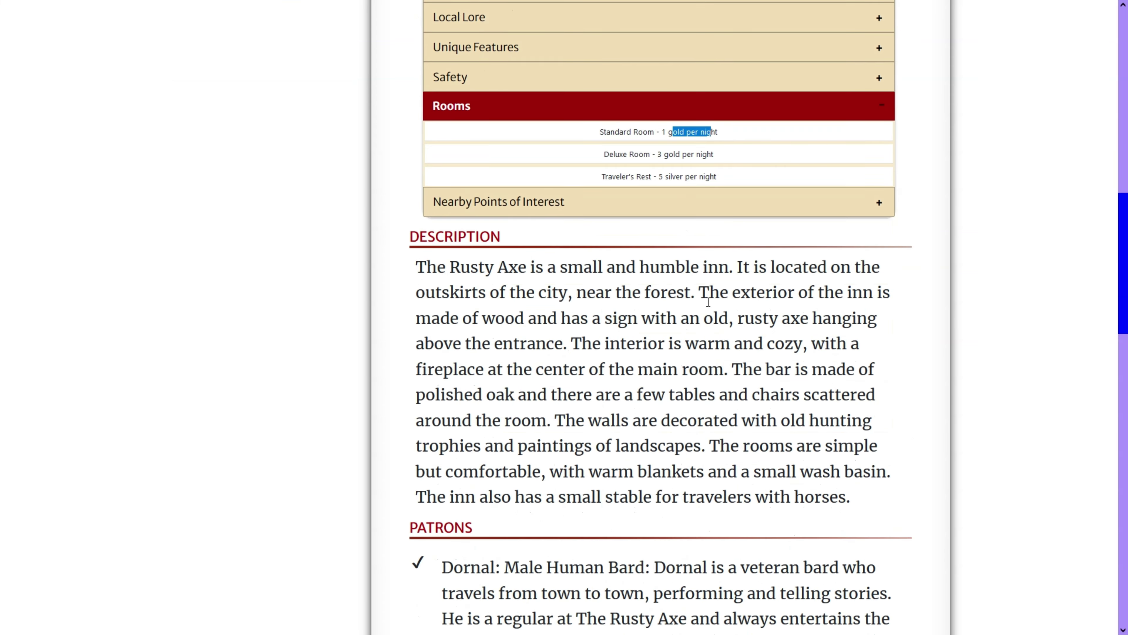
{"action": "scroll", "coordinate": [709, 303], "scroll_direction": "down", "scroll_amount": 19}
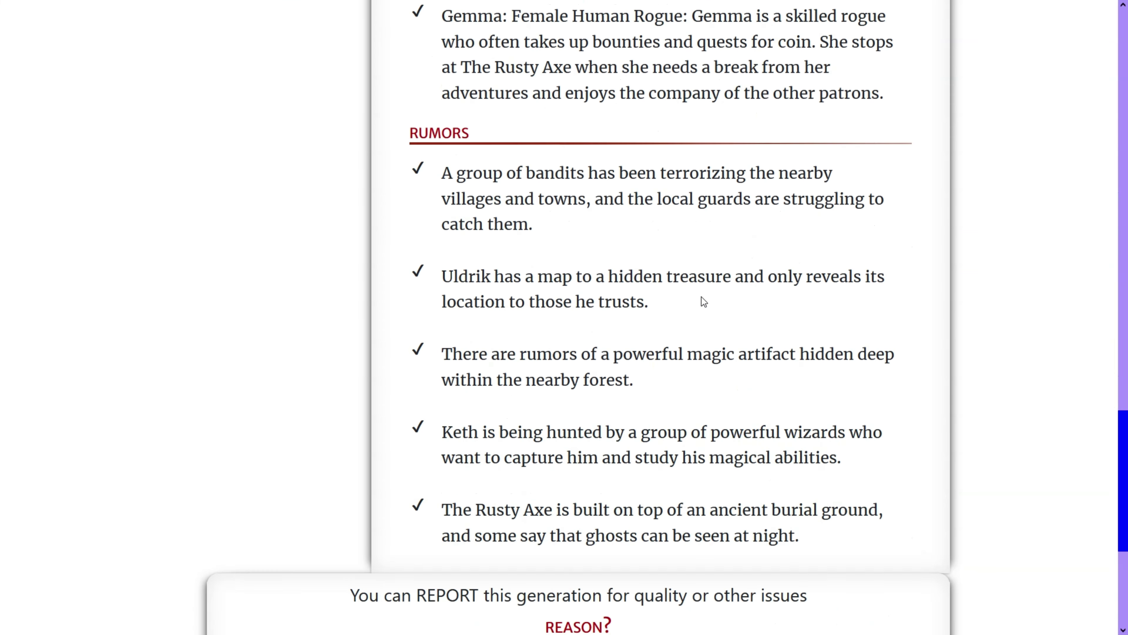
{"action": "scroll", "coordinate": [702, 297], "scroll_direction": "up", "scroll_amount": 20}
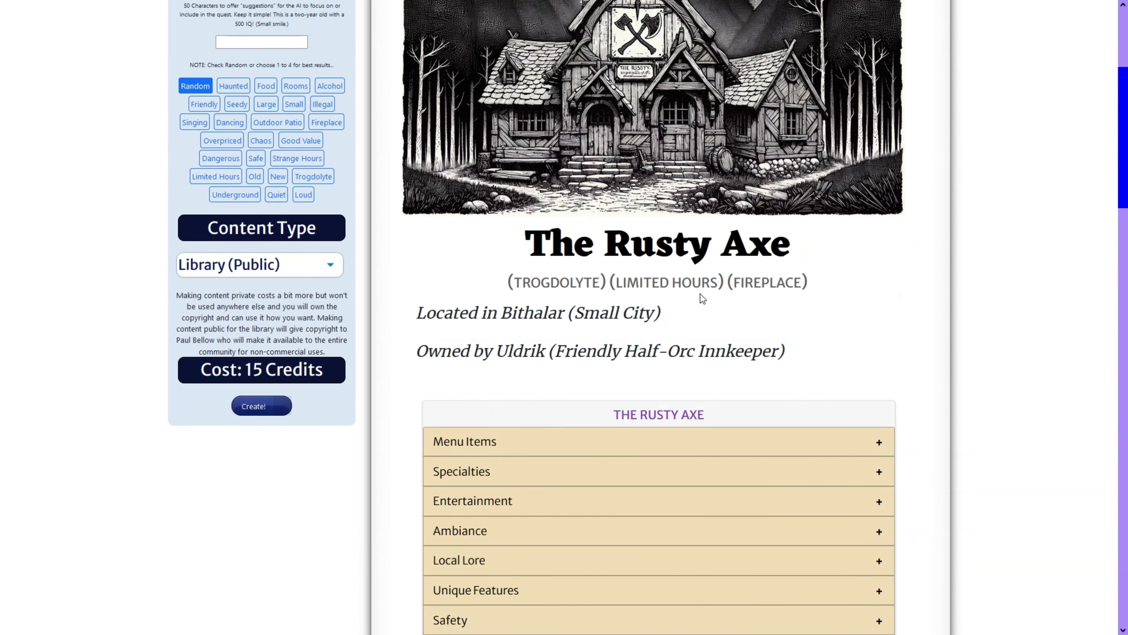
{"action": "scroll", "coordinate": [701, 297], "scroll_direction": "up", "scroll_amount": 5}
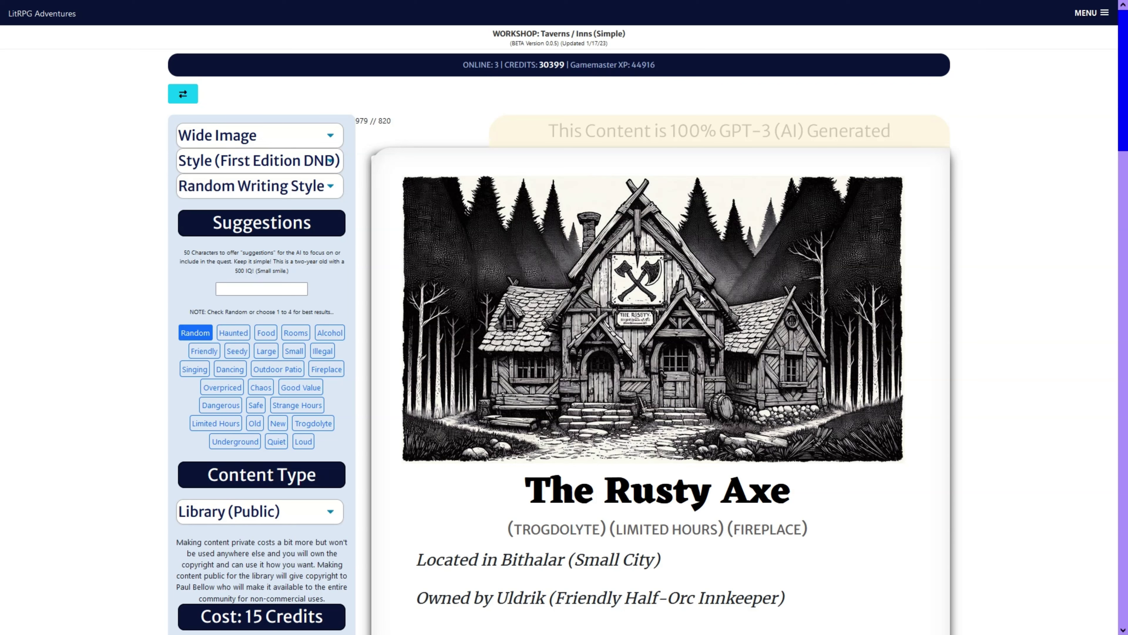
Step: Scroll down The Rusty Axe tavern page, then go back to the generators home page
{"action": "scroll", "coordinate": [701, 298], "scroll_direction": "down", "scroll_amount": 2}
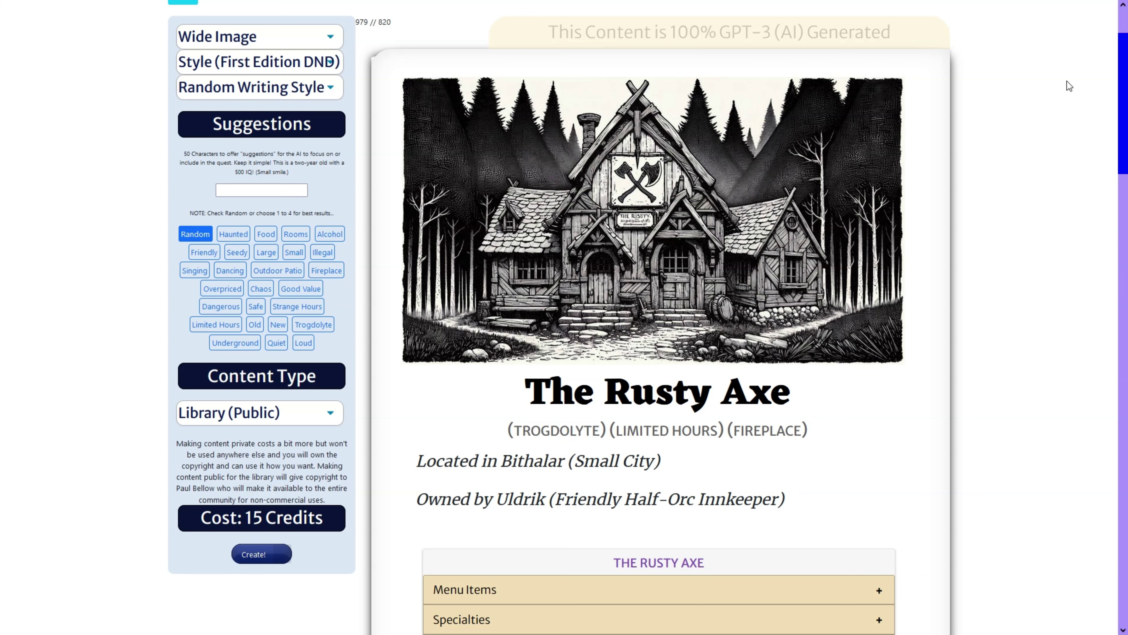
{"action": "scroll", "coordinate": [1012, 189], "scroll_direction": "down", "scroll_amount": 1}
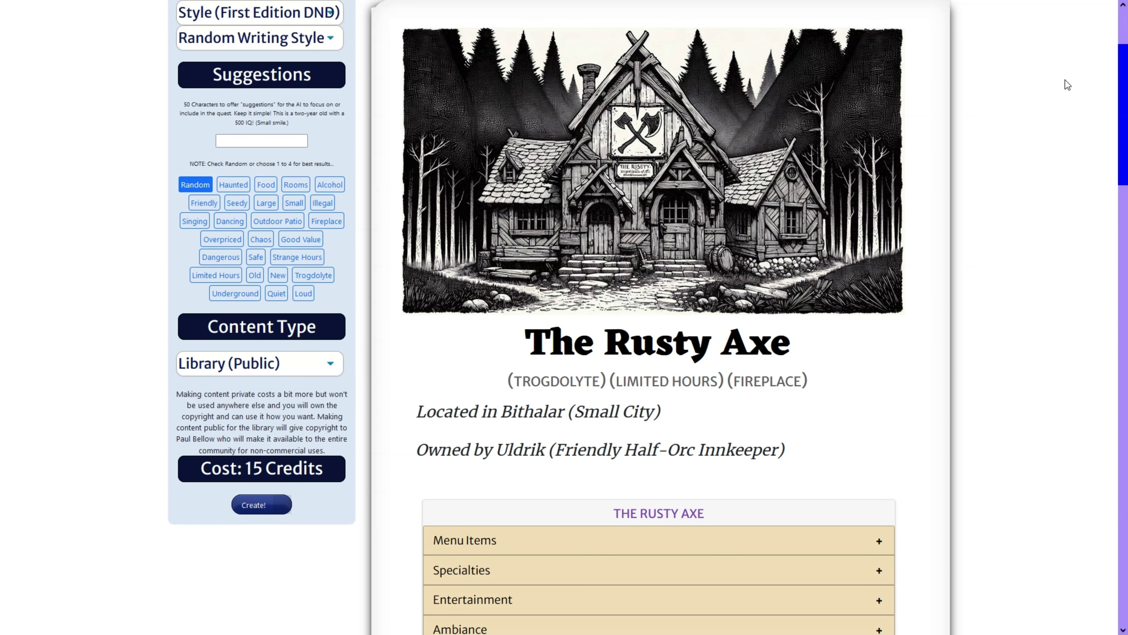
{"action": "key", "text": "alt+Left"}
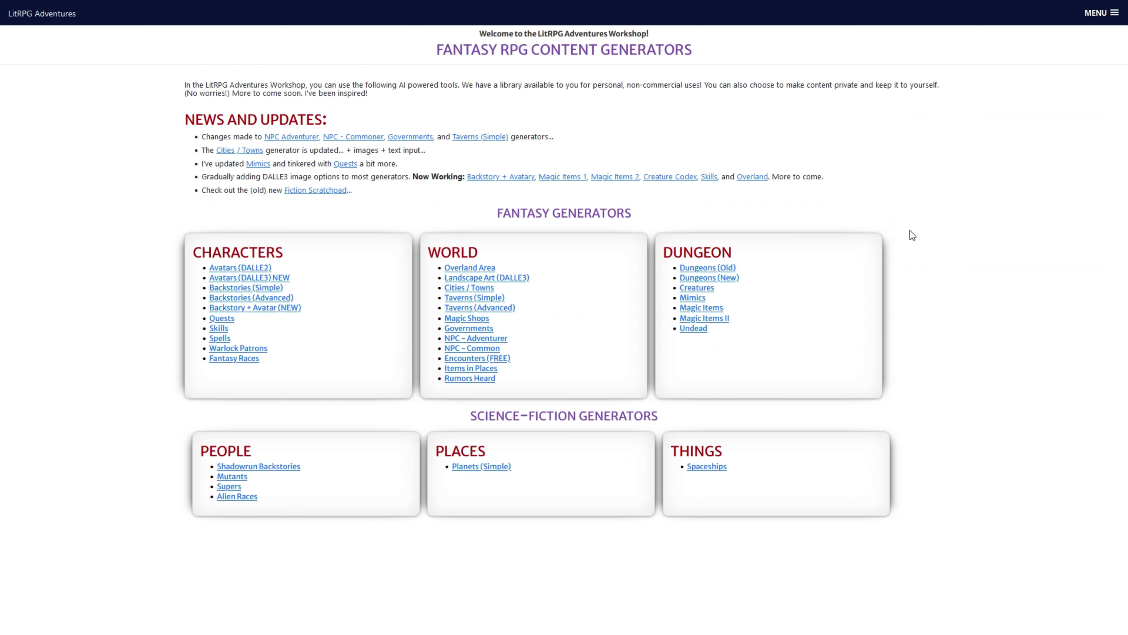